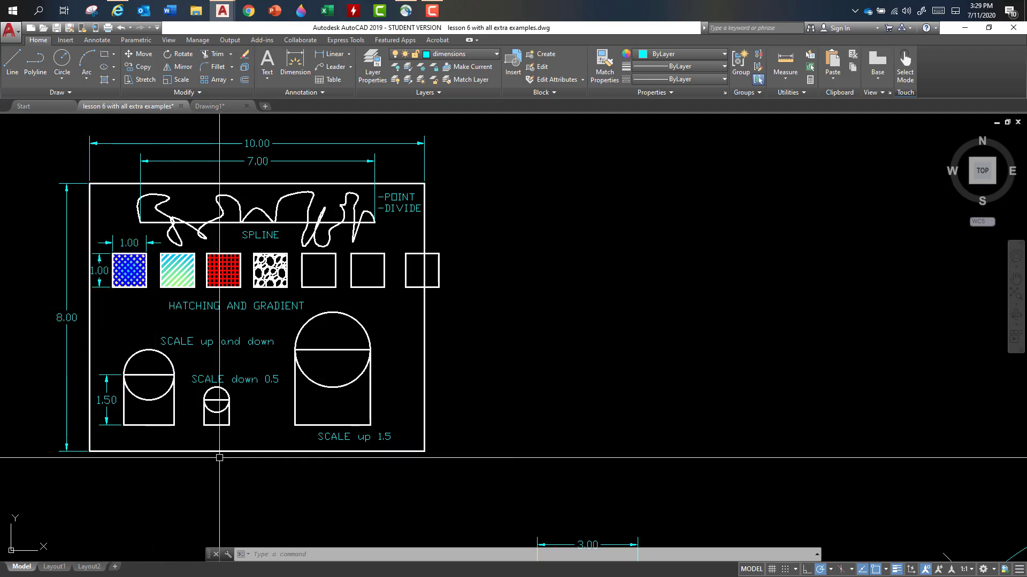
- Make layer 0 current and draw a rectangle 10 wide by 8 high beside the finished example
scroll(639, 277, "down", 8)
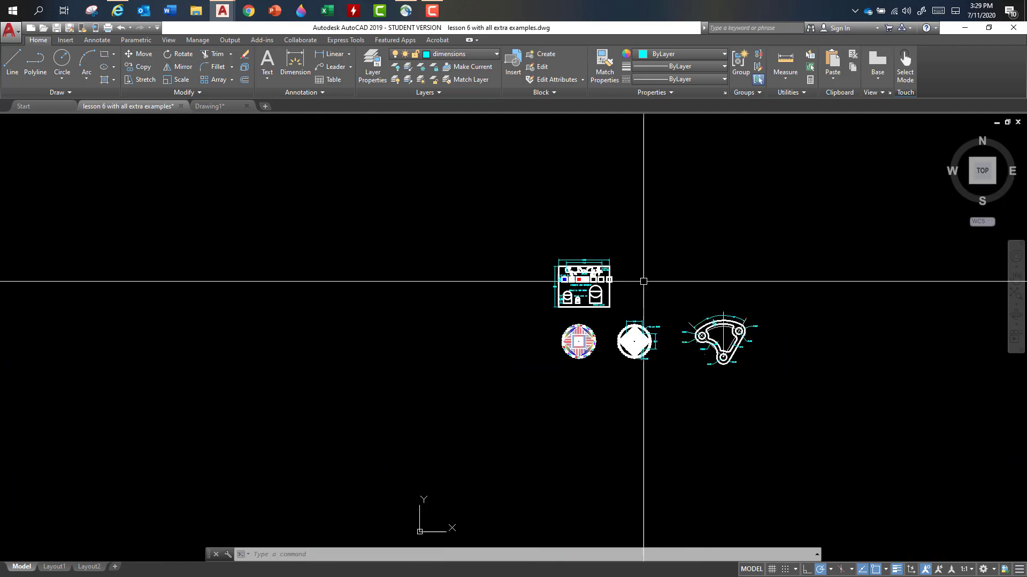
scroll(639, 273, "up", 8)
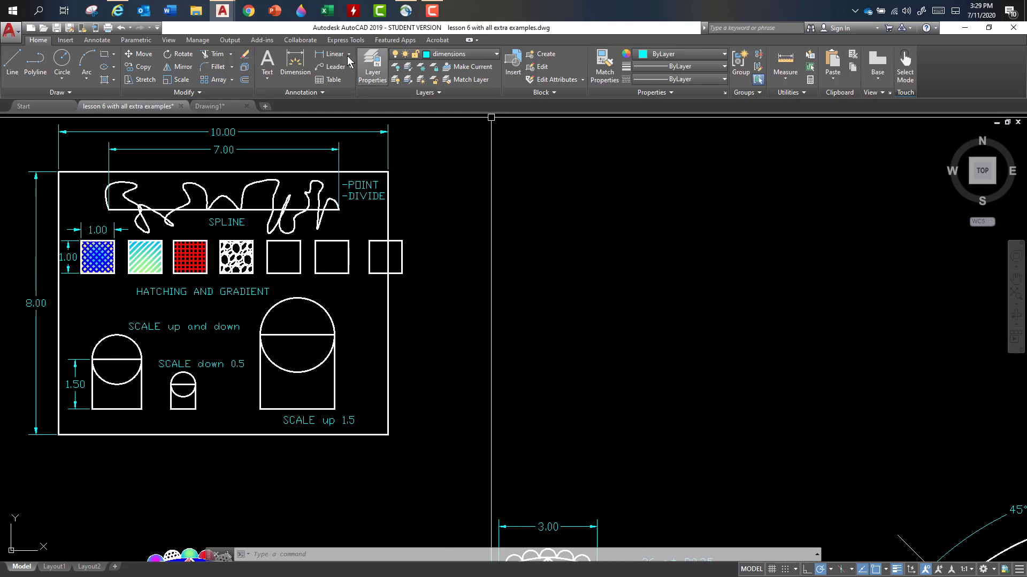
left_click(104, 54)
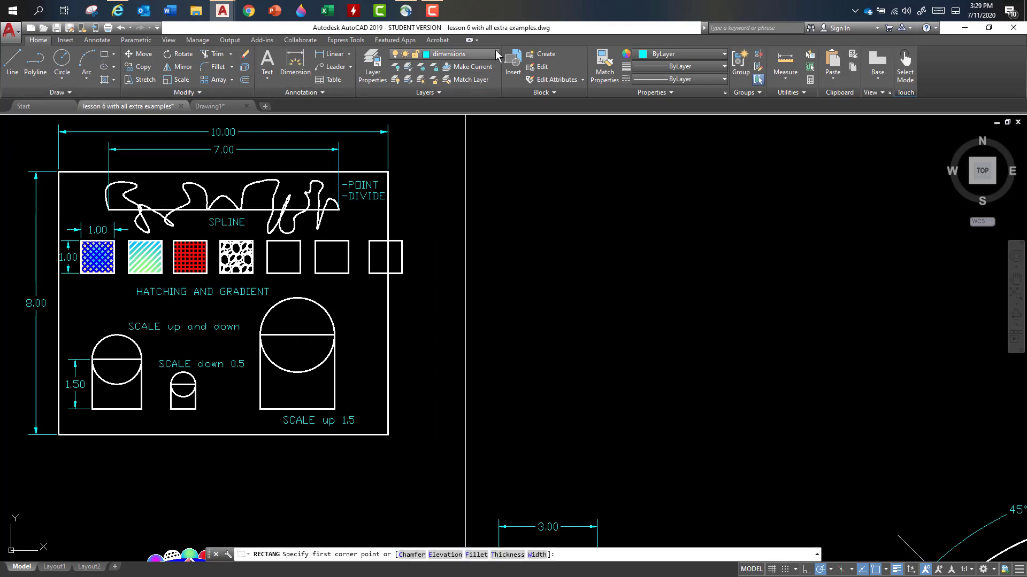
left_click(496, 50)
left_click(444, 61)
left_click(487, 439)
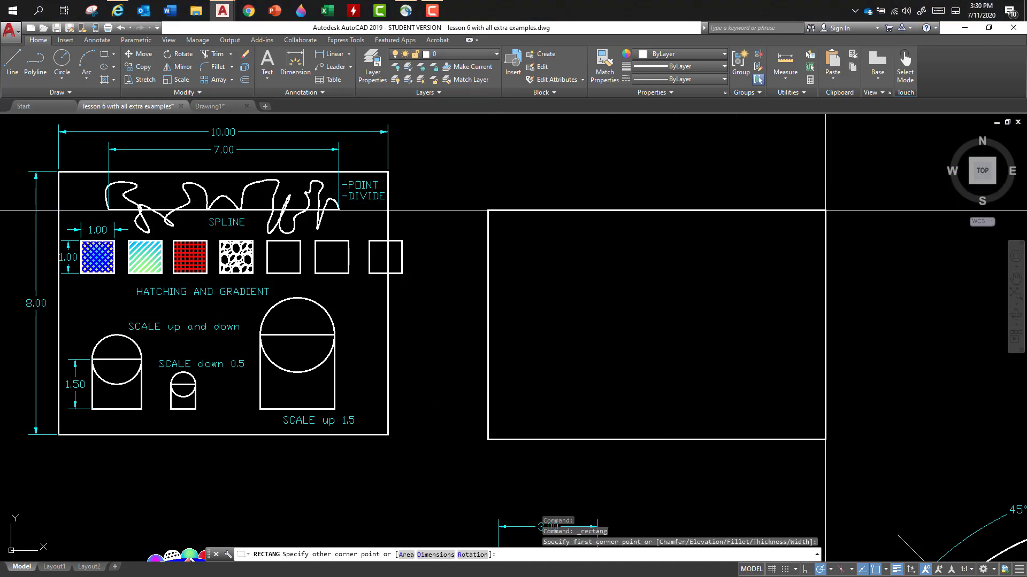
left_click(806, 569)
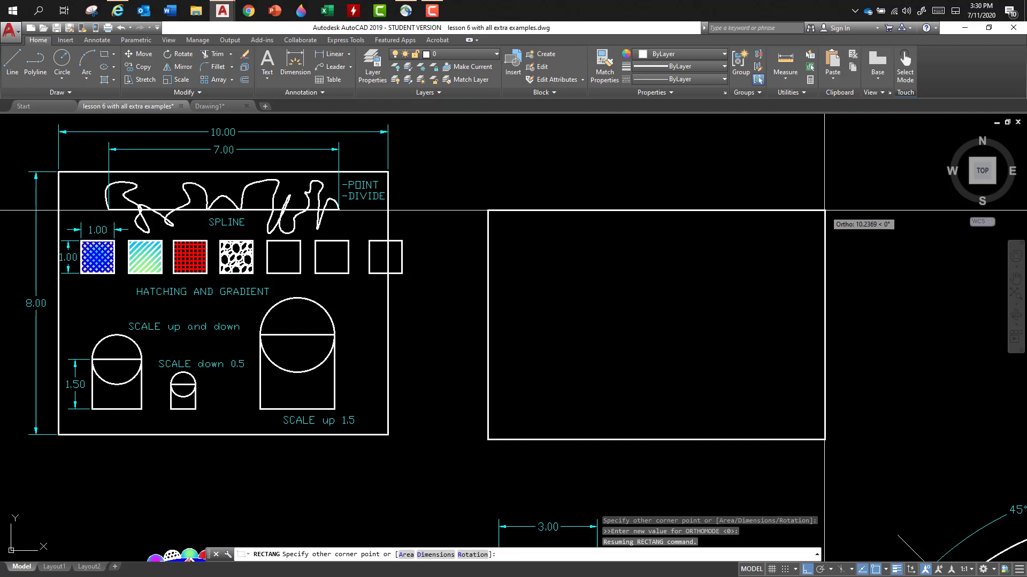
type("@")
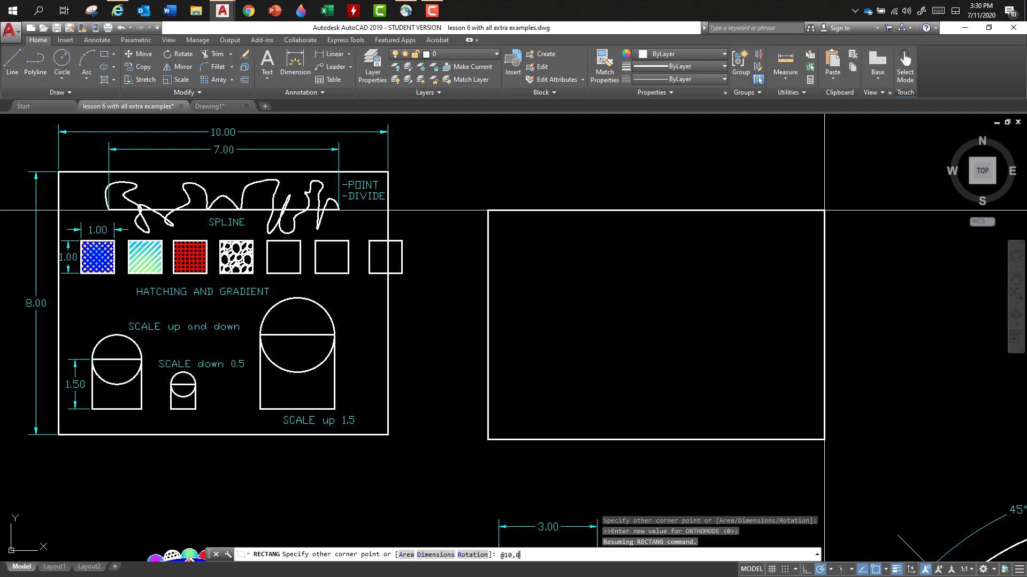
type("10,8")
key("Return")
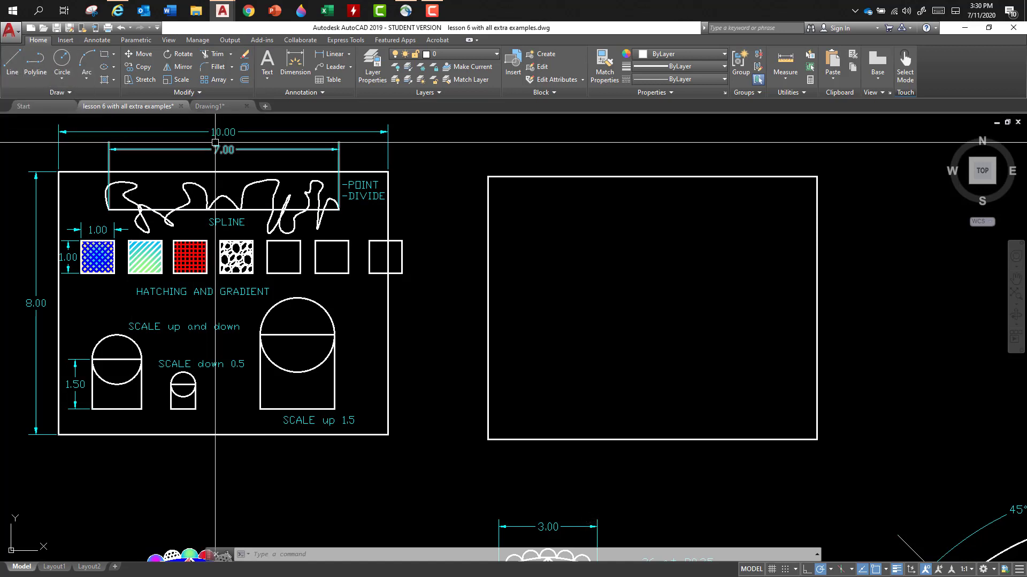
- Draw a horizontal line 7 units long near the upper edge inside the new rectangle
left_click(12, 59)
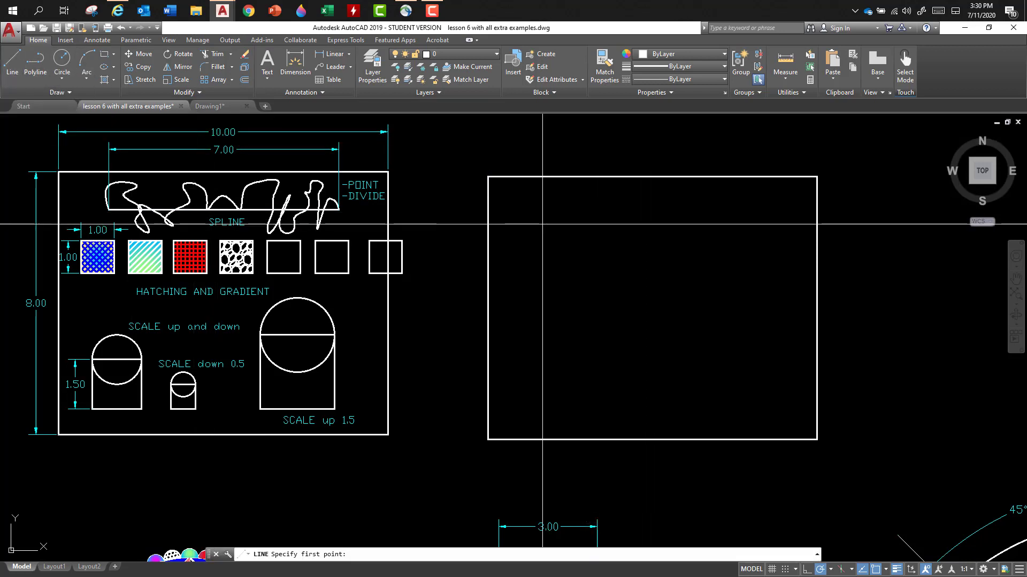
left_click(538, 221)
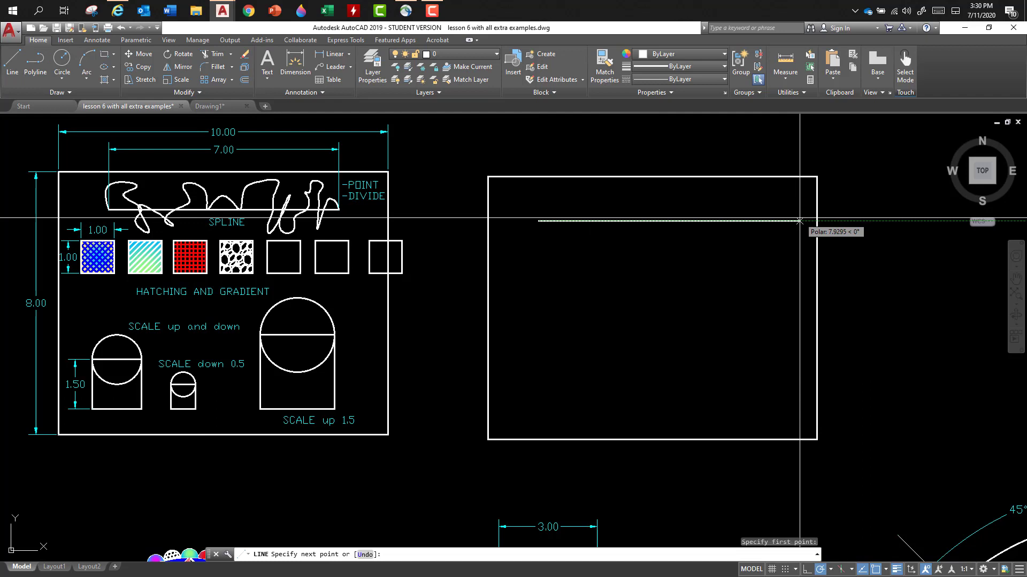
type("7")
key("Return")
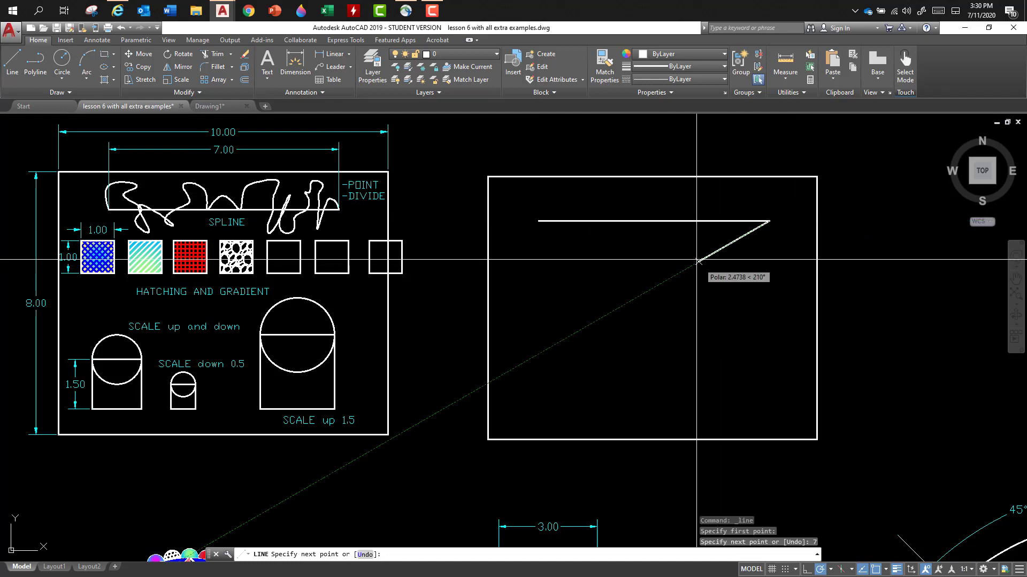
key("Return")
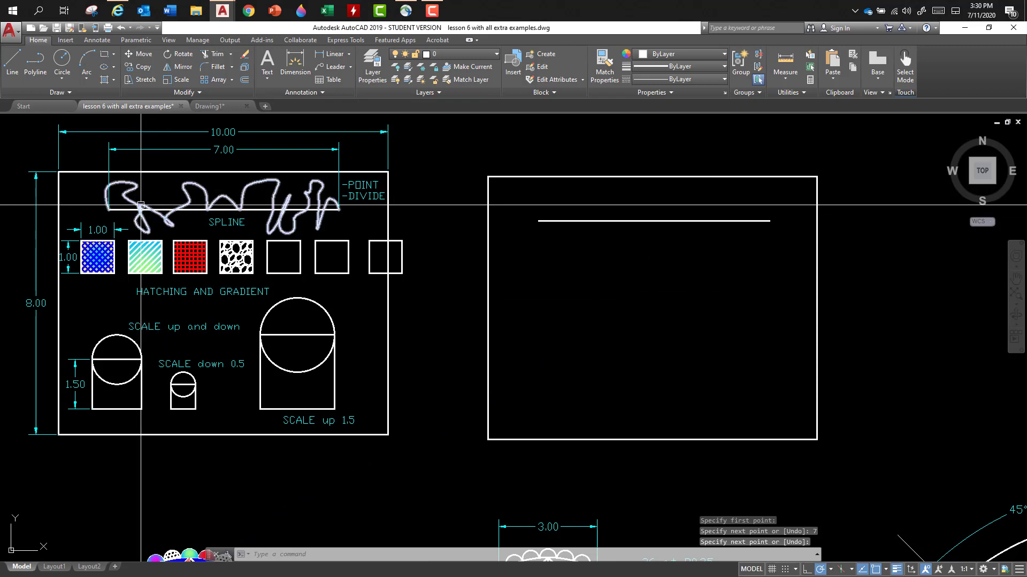
- Place five scattered points in the empty space between the example frame and the new rectangle
scroll(138, 210, "up", 8)
scroll(142, 214, "down", 6)
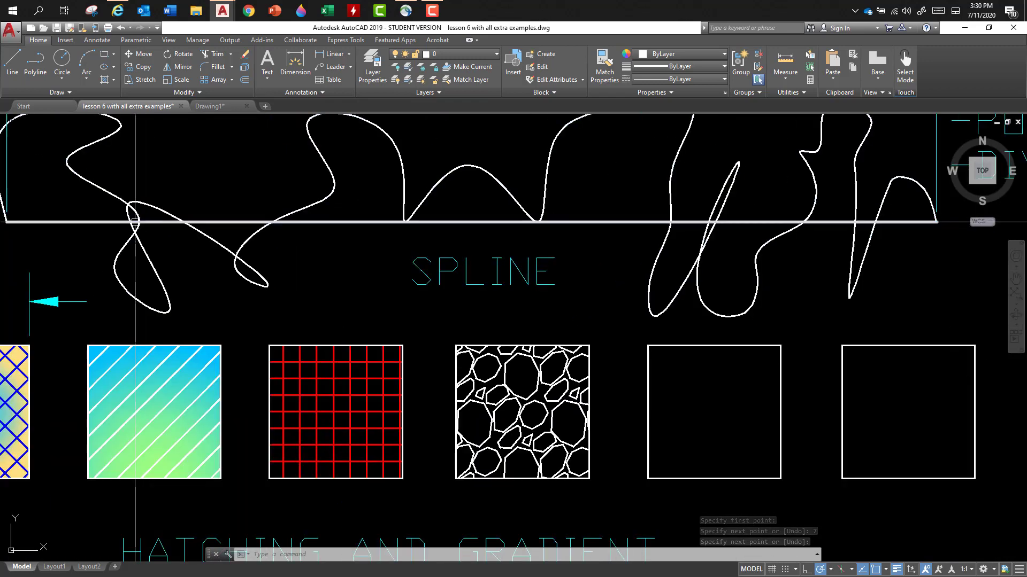
scroll(152, 223, "down", 3)
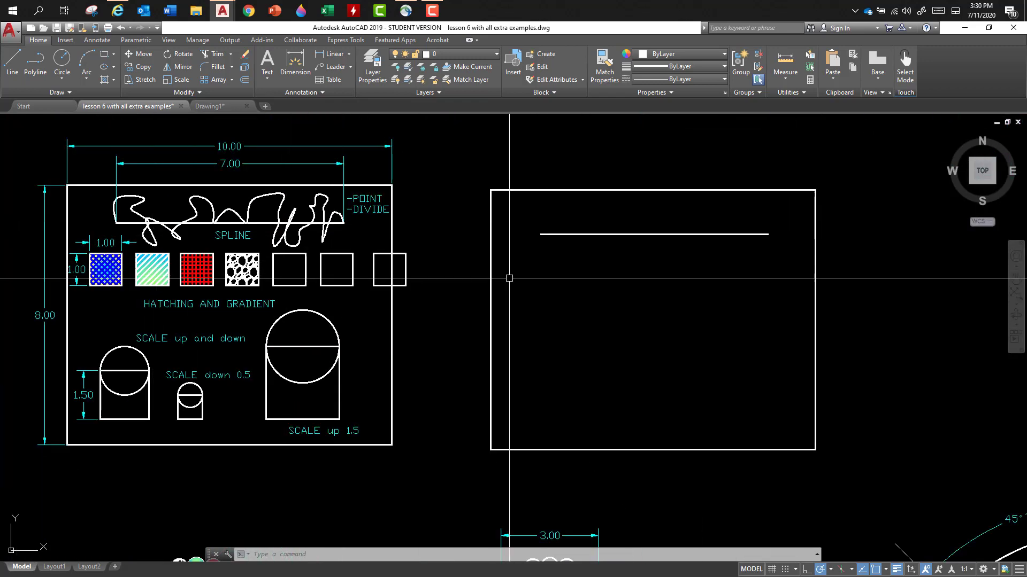
left_click(57, 92)
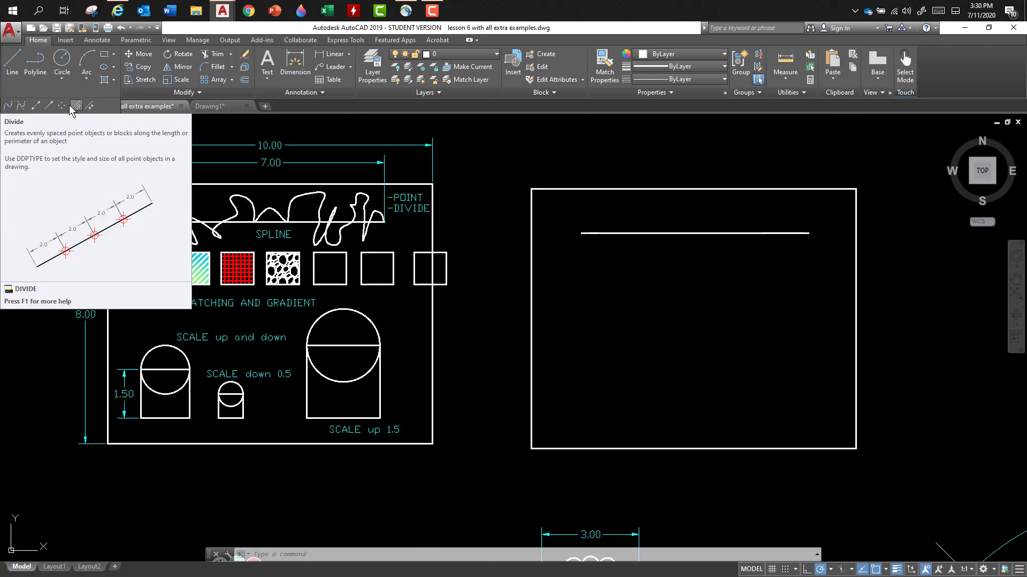
left_click(62, 106)
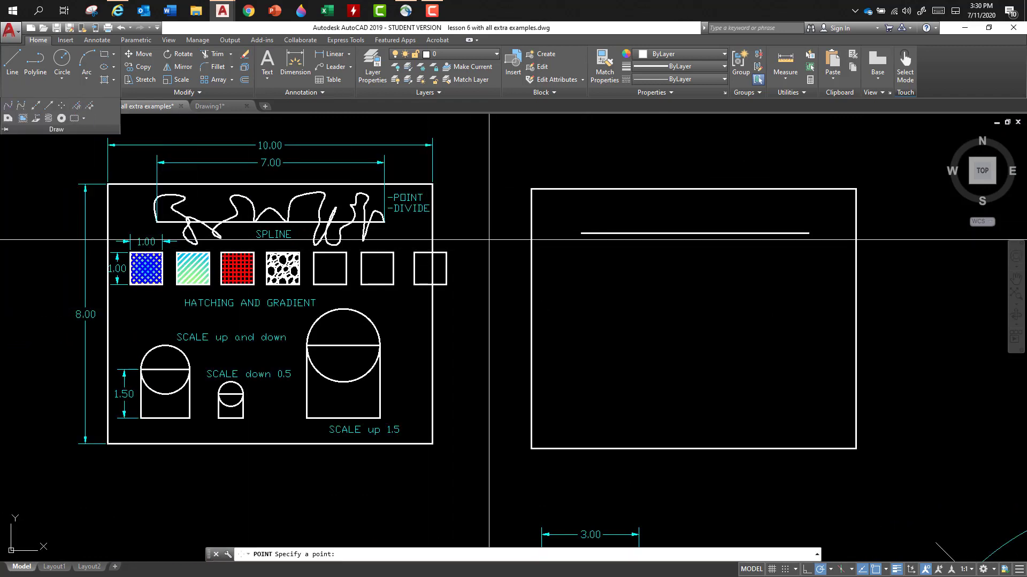
left_click(492, 196)
left_click(458, 227)
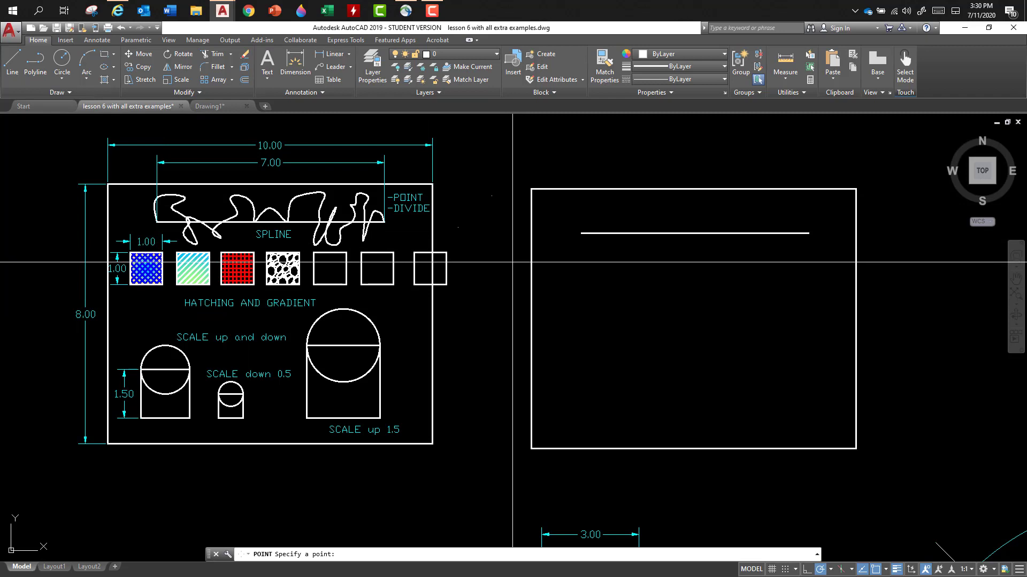
left_click(513, 262)
left_click(483, 292)
left_click(468, 349)
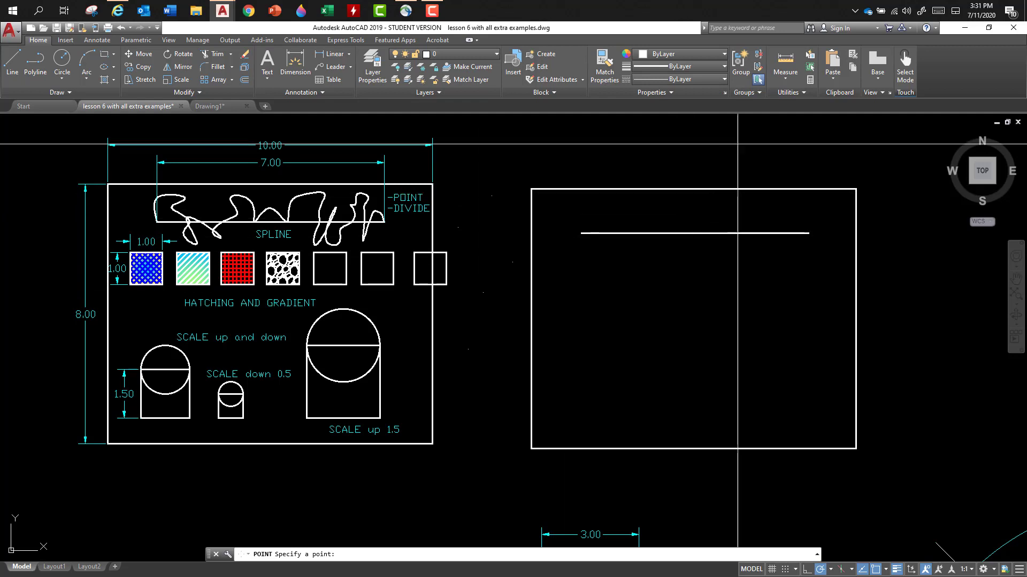
- Set the point style to the circled X with a size of 5% relative to the screen, and end the Point command
left_click(804, 91)
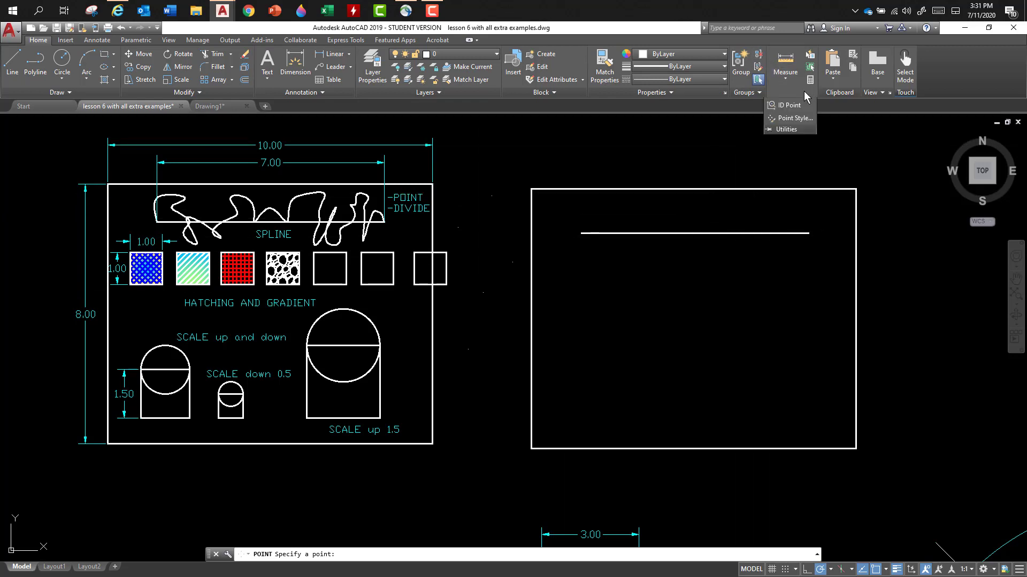
left_click(784, 119)
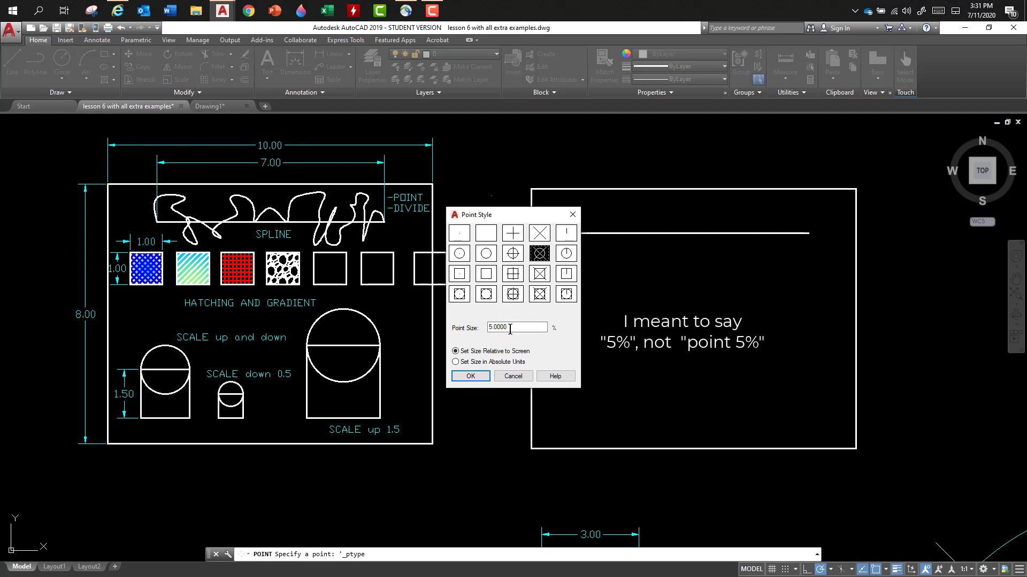
left_click(473, 378)
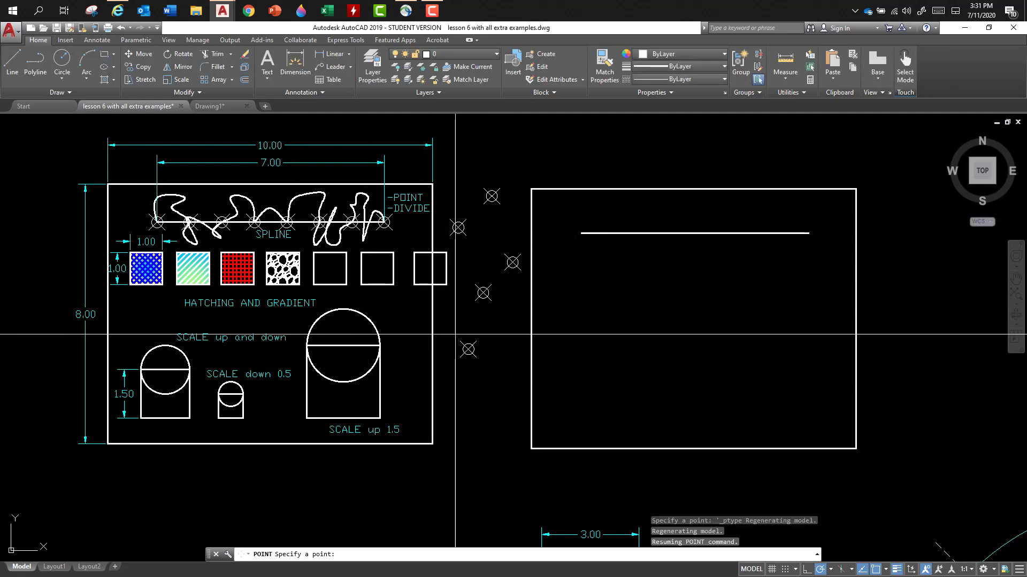
key("Escape")
- Erase the five scattered points between the example frame and the new rectangle
left_click(507, 166)
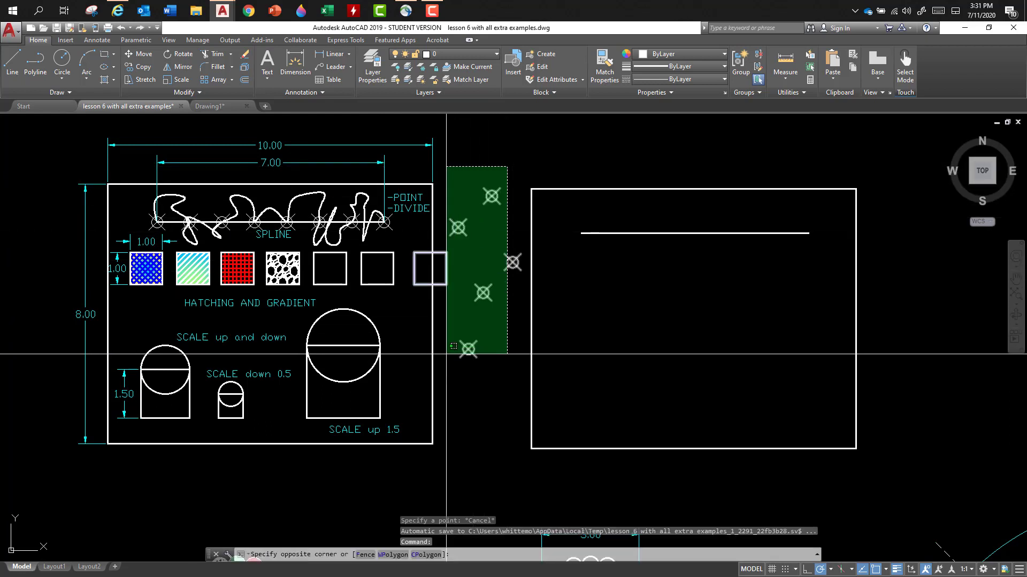
left_click(446, 354)
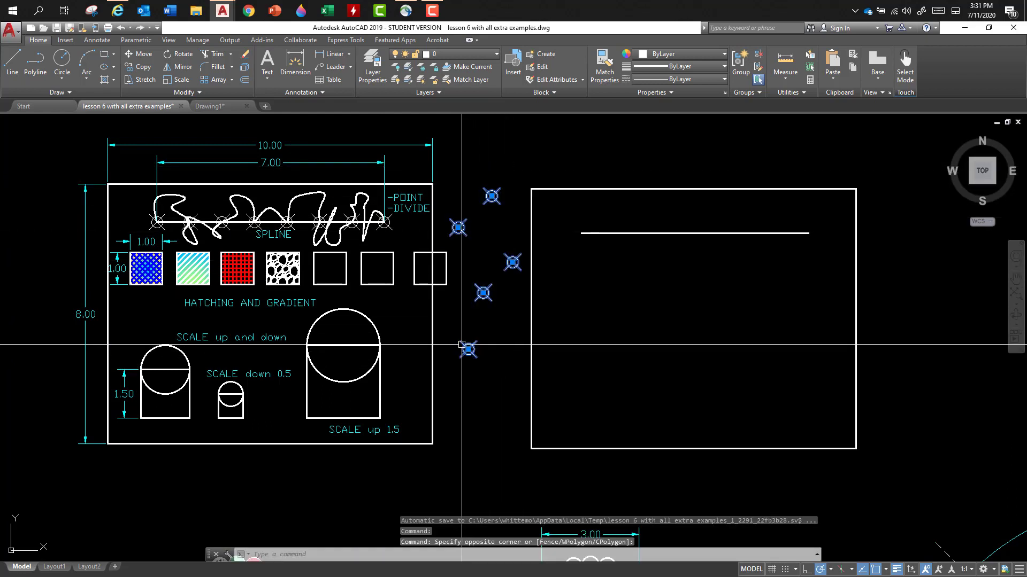
key("Delete")
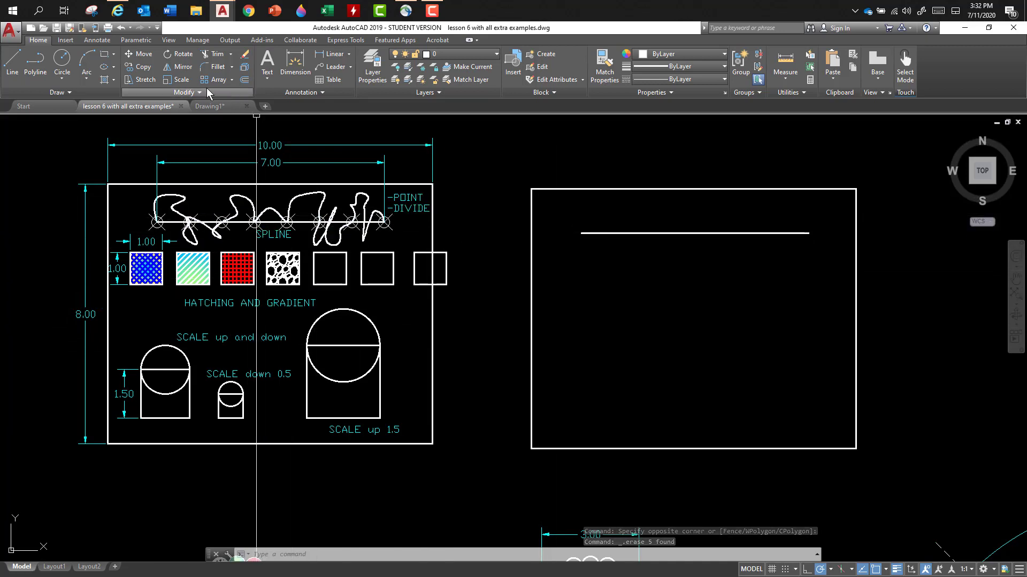
- Divide the horizontal line in the new rectangle into 7 equal segments
left_click(71, 92)
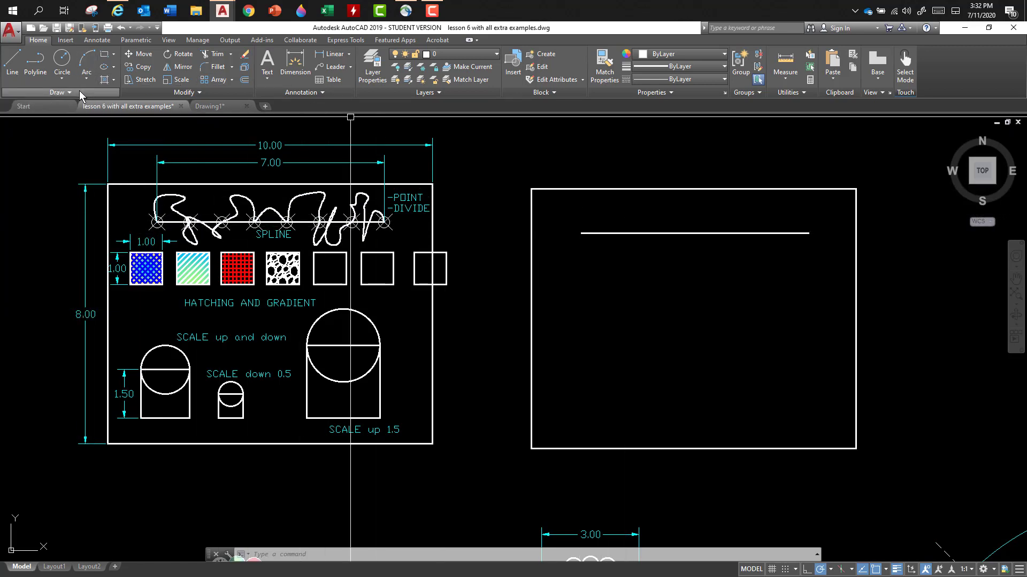
left_click(79, 91)
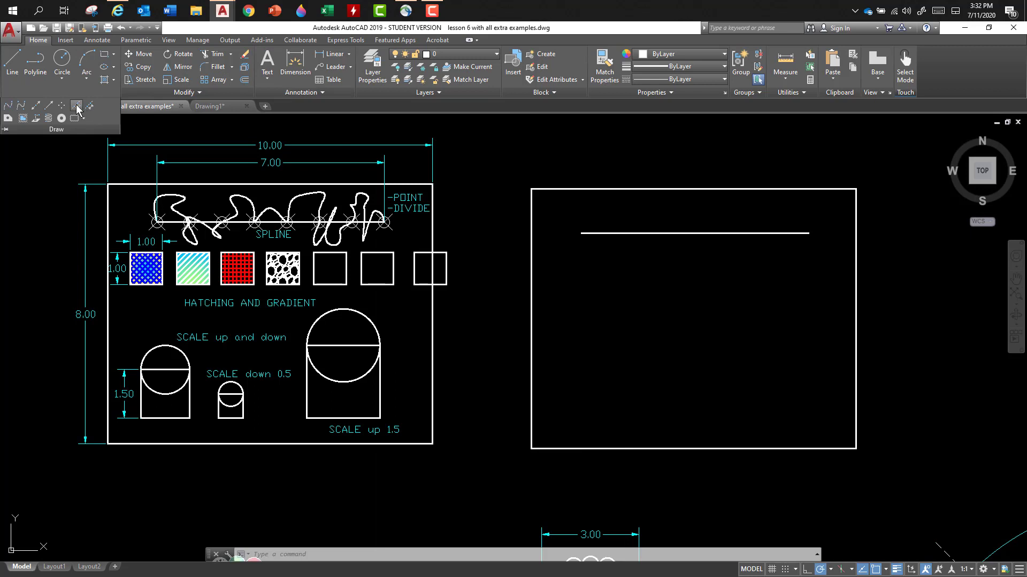
left_click(76, 110)
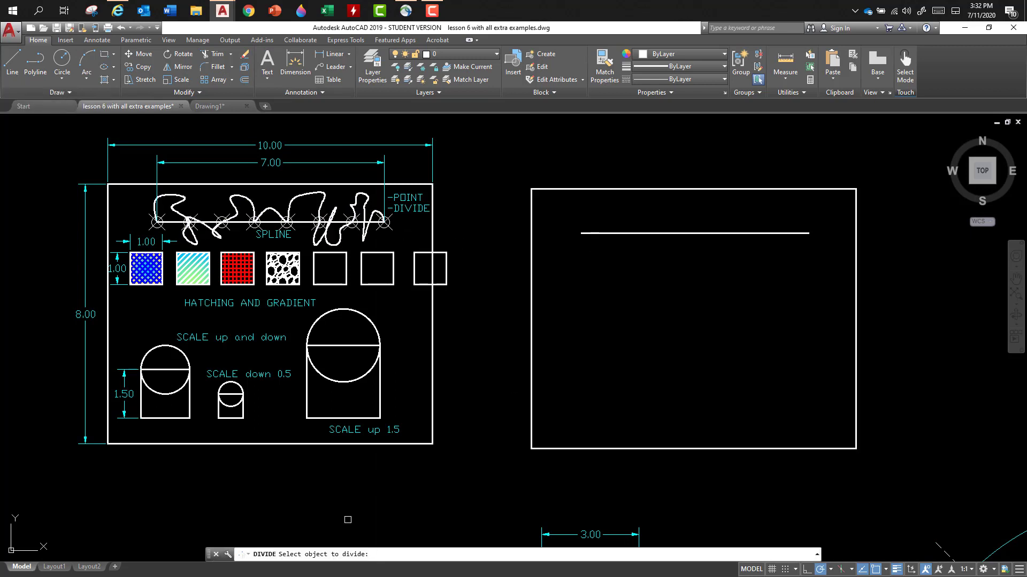
left_click(647, 234)
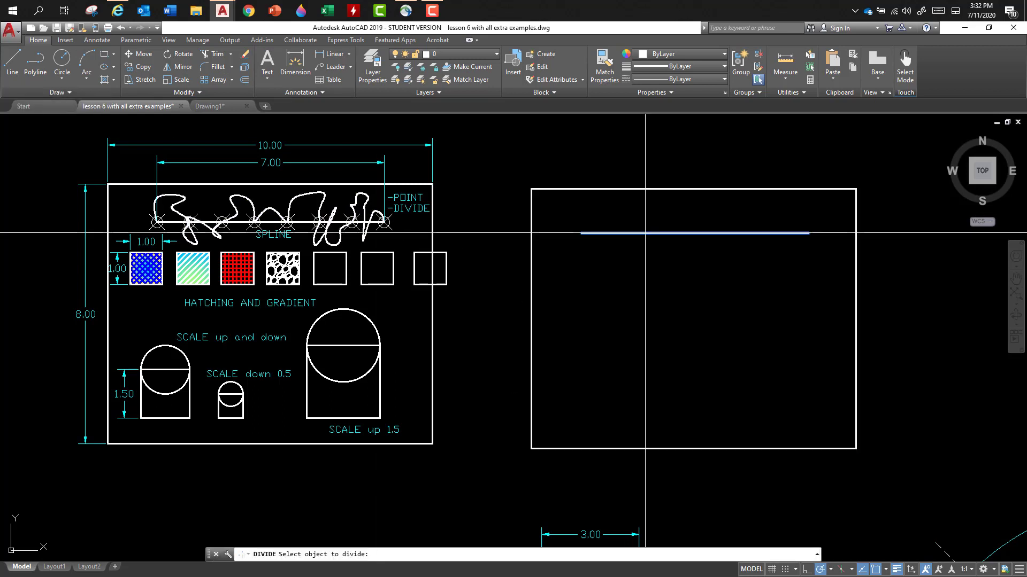
left_click(605, 292)
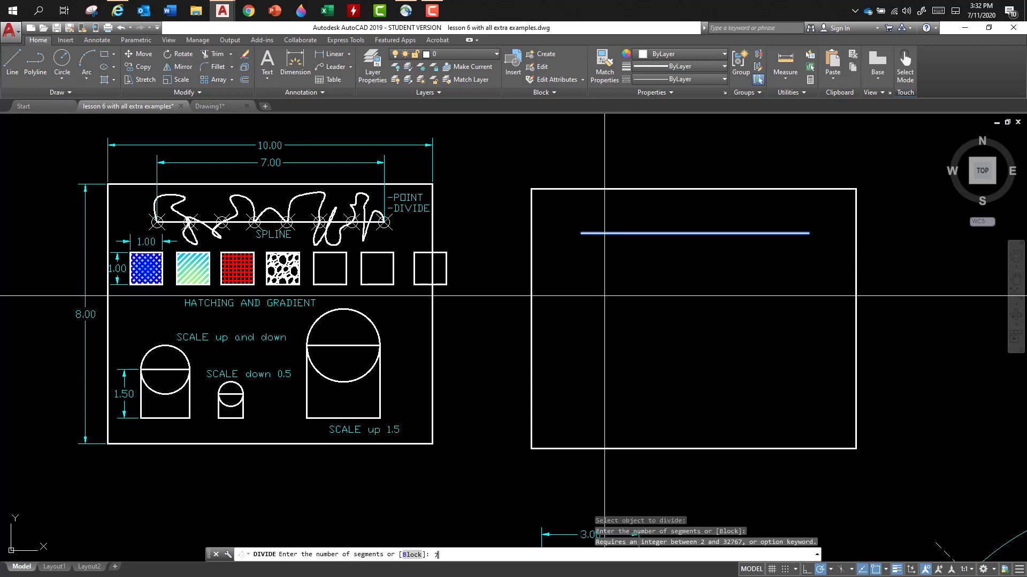
type("7")
key("Return")
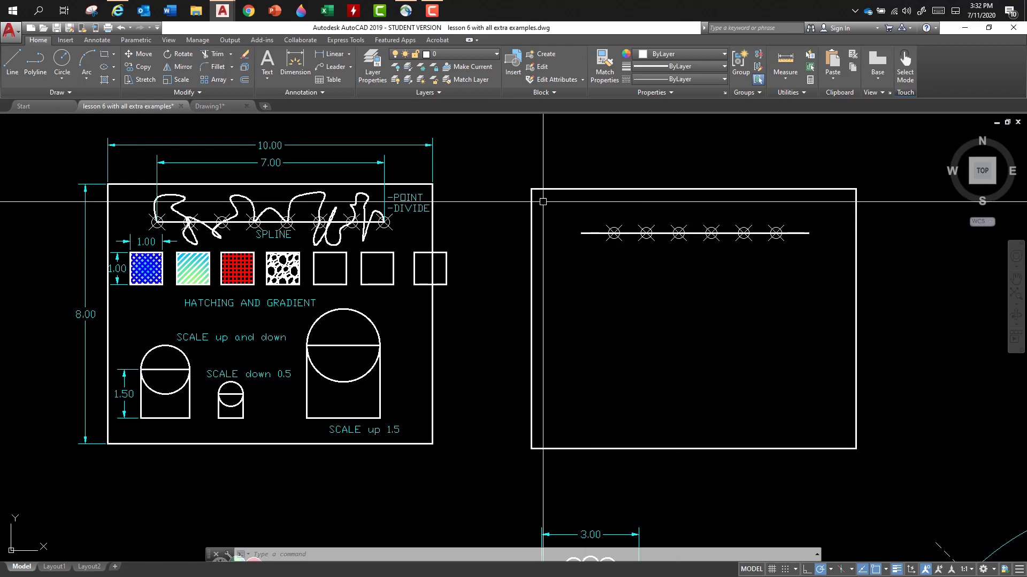
- Place a point on each endpoint of the divided line
left_click(62, 92)
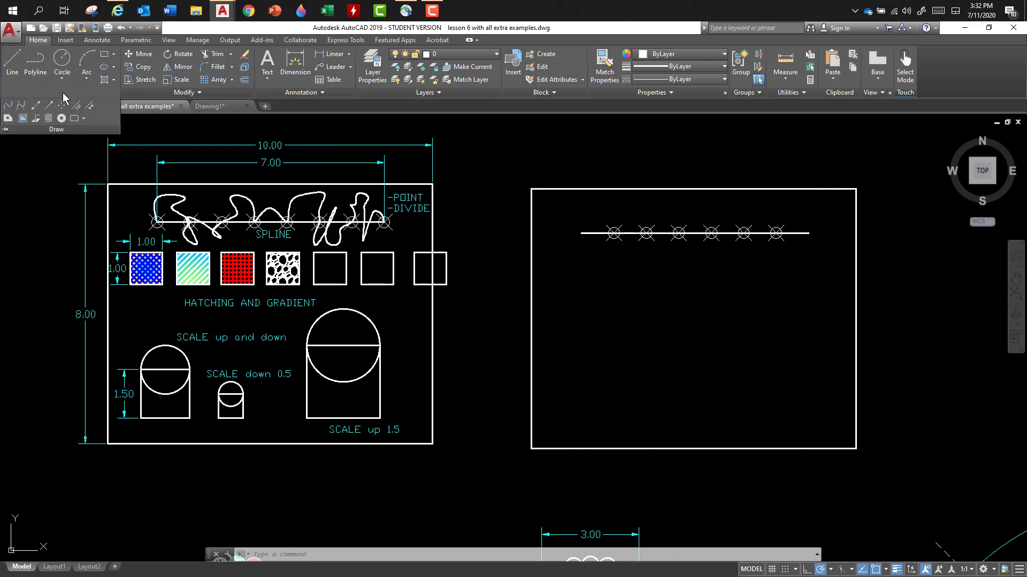
left_click(61, 108)
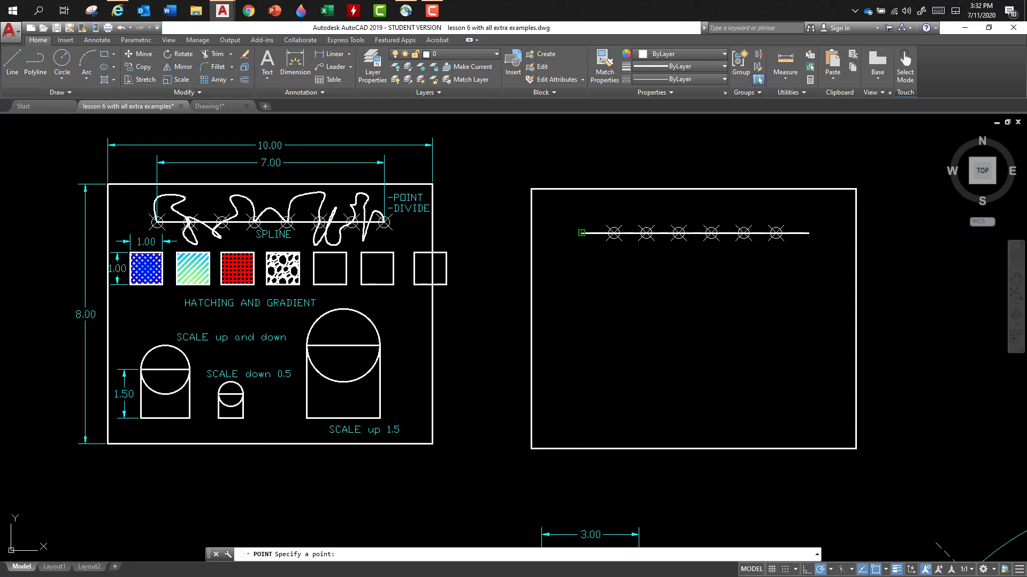
left_click(809, 234)
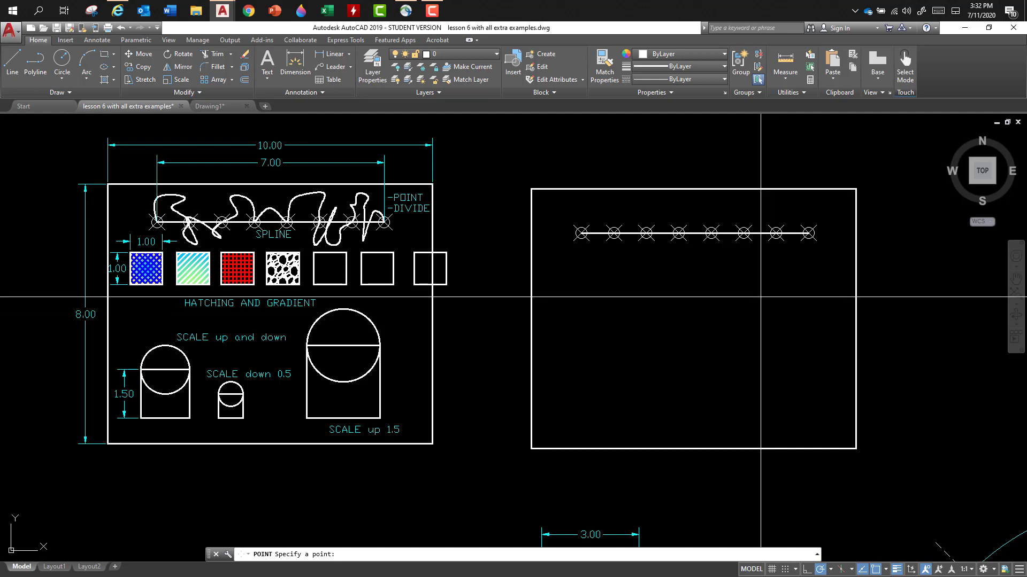
key("Return")
- Turn on the Node object snap
scroll(581, 228, "up", 4)
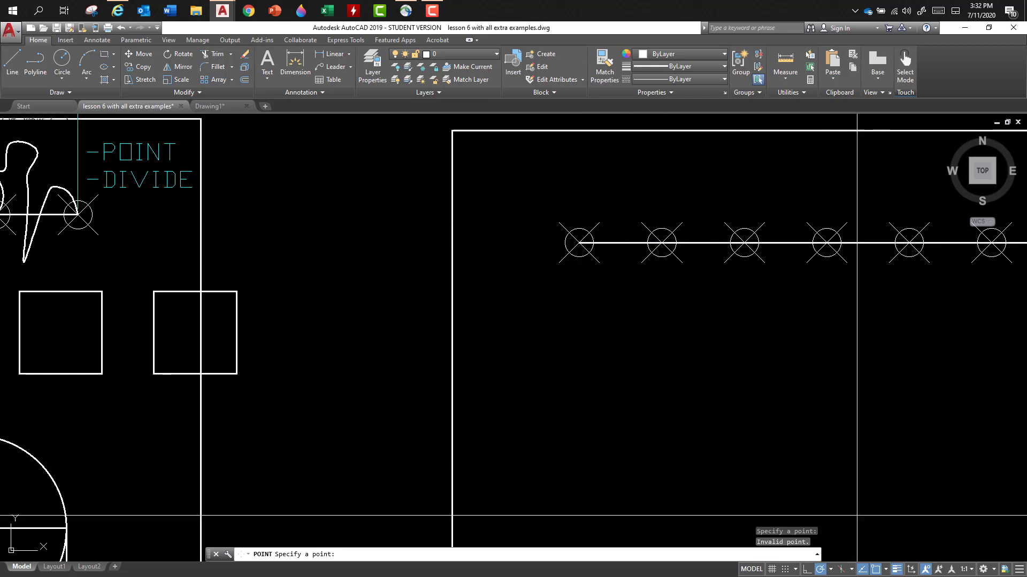
left_click(885, 569)
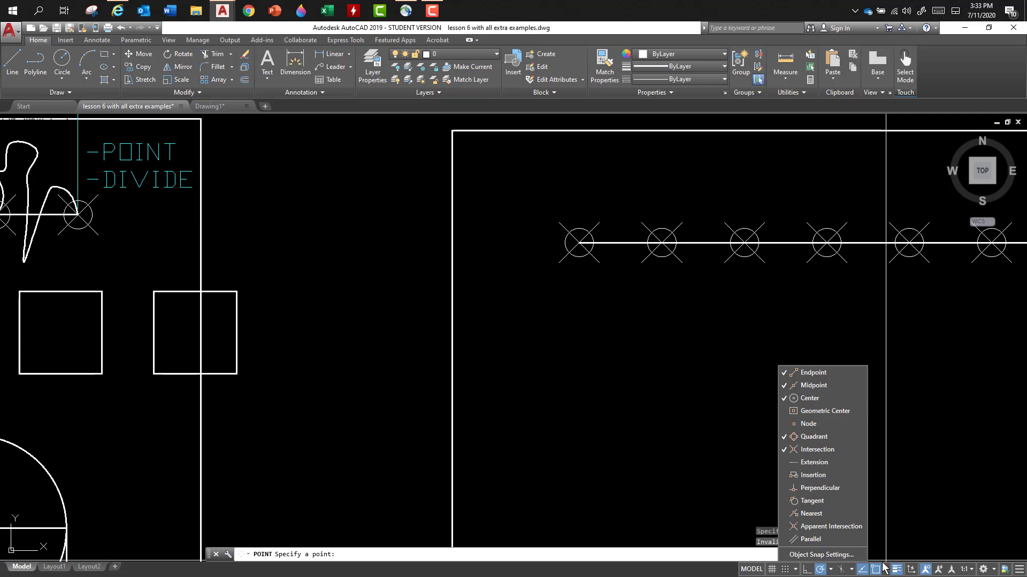
left_click(806, 423)
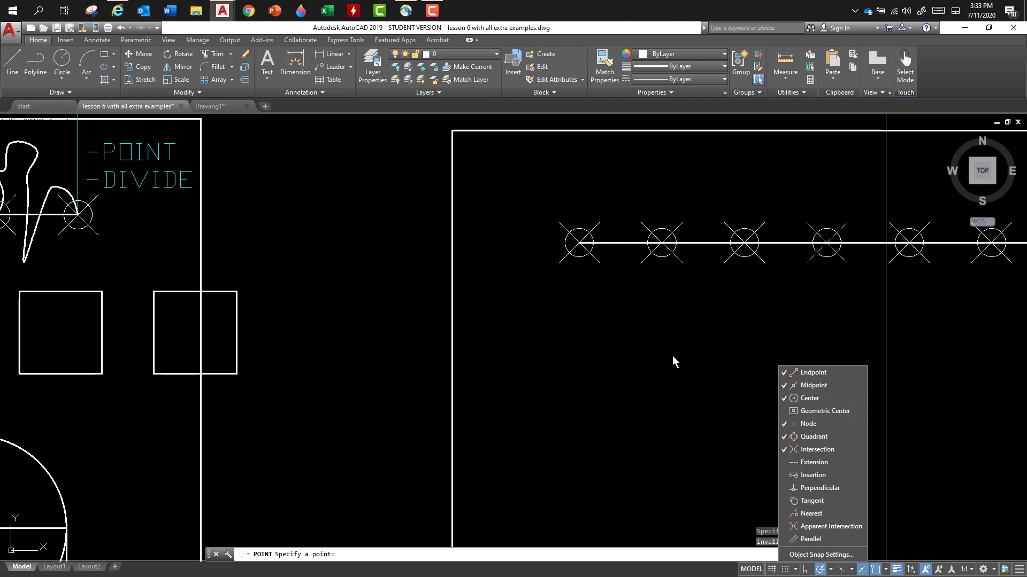
- Draw a spline weaving above and below the divided line in the new frame, passing through every node from its left end to its right end
left_click(898, 470)
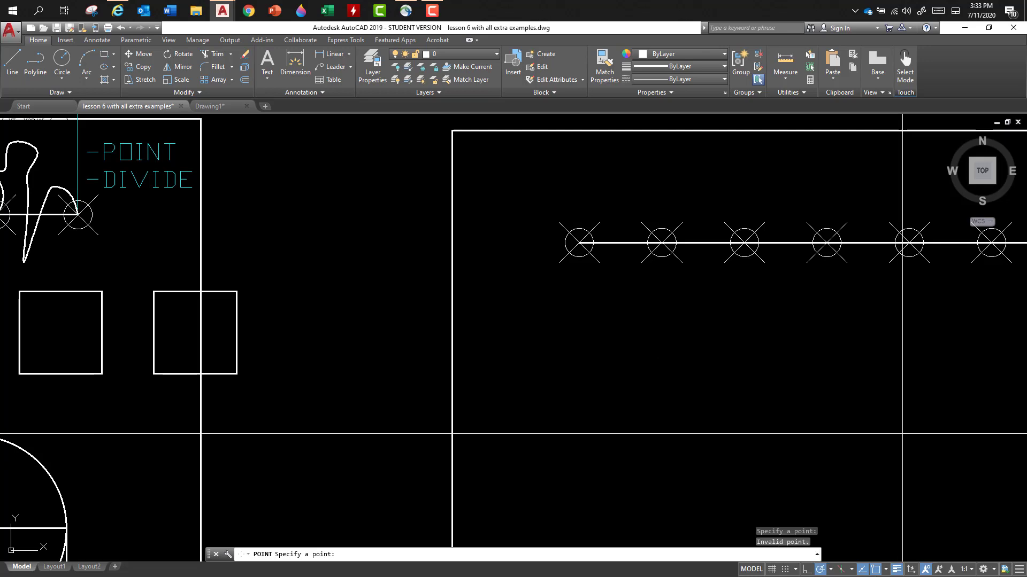
scroll(887, 420, "down", 2)
middle_click_drag(856, 408, 718, 321)
scroll(722, 302, "down", 2)
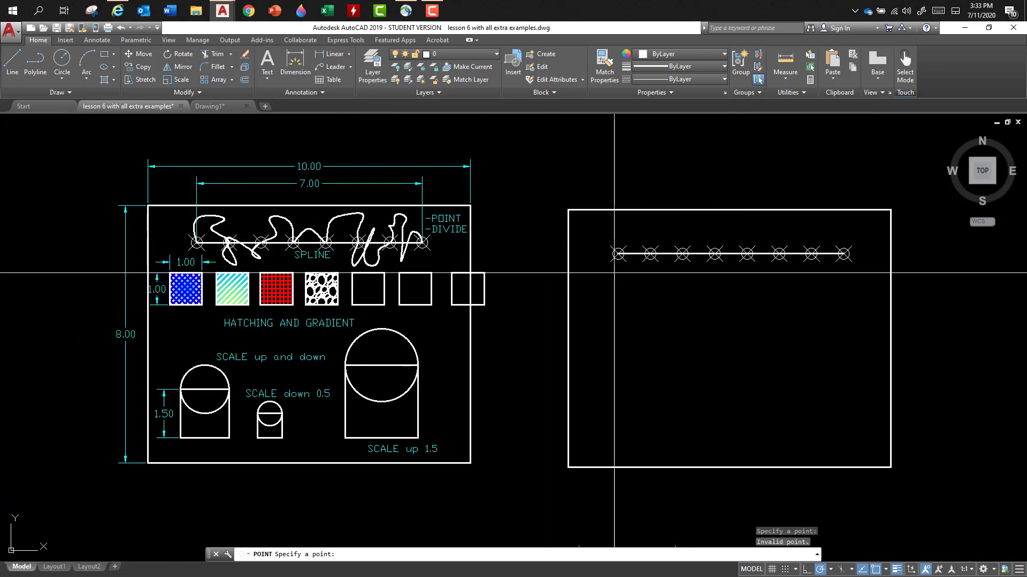
left_click(60, 91)
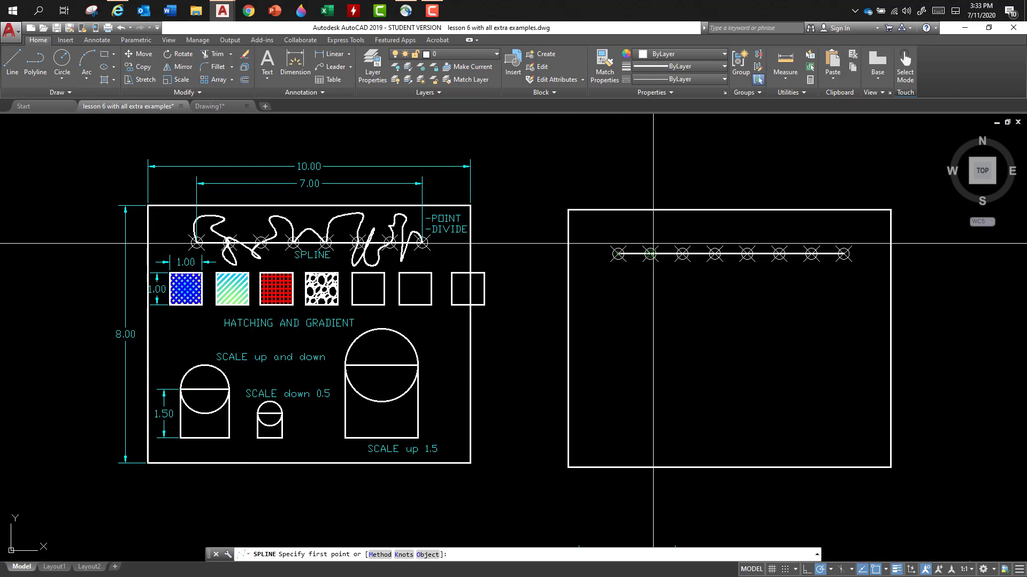
scroll(800, 230, "up", 4)
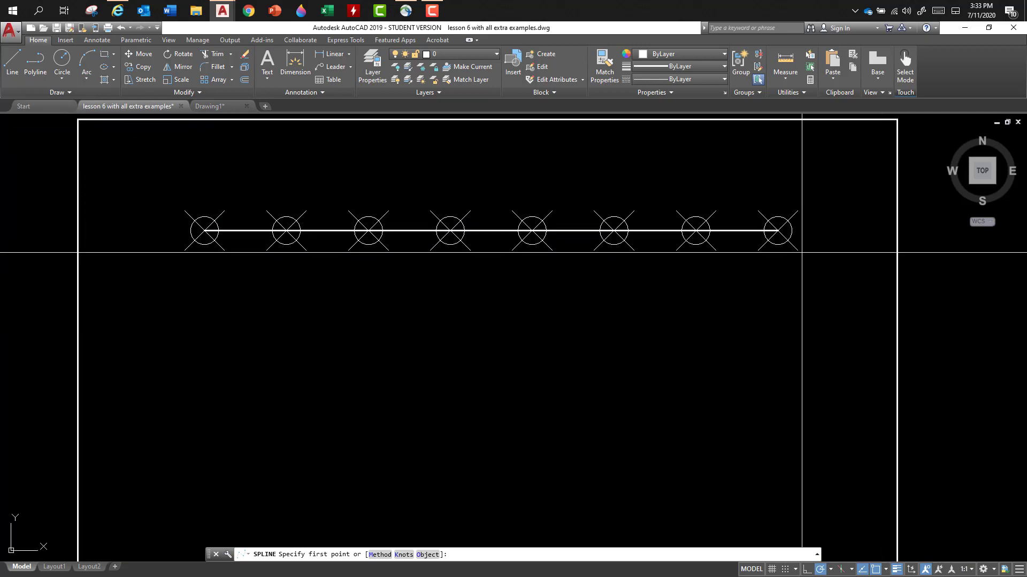
left_click(208, 230)
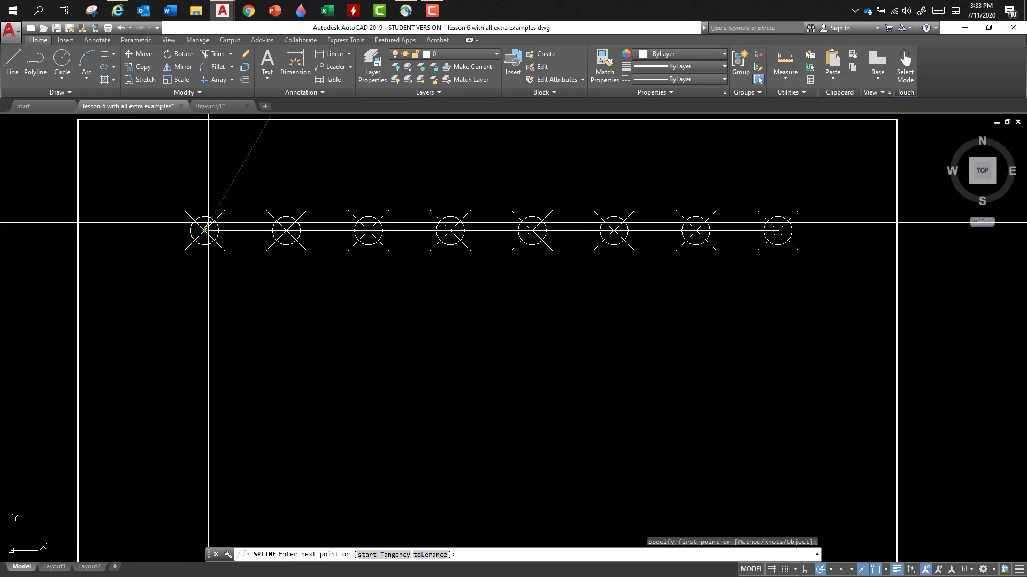
left_click(203, 158)
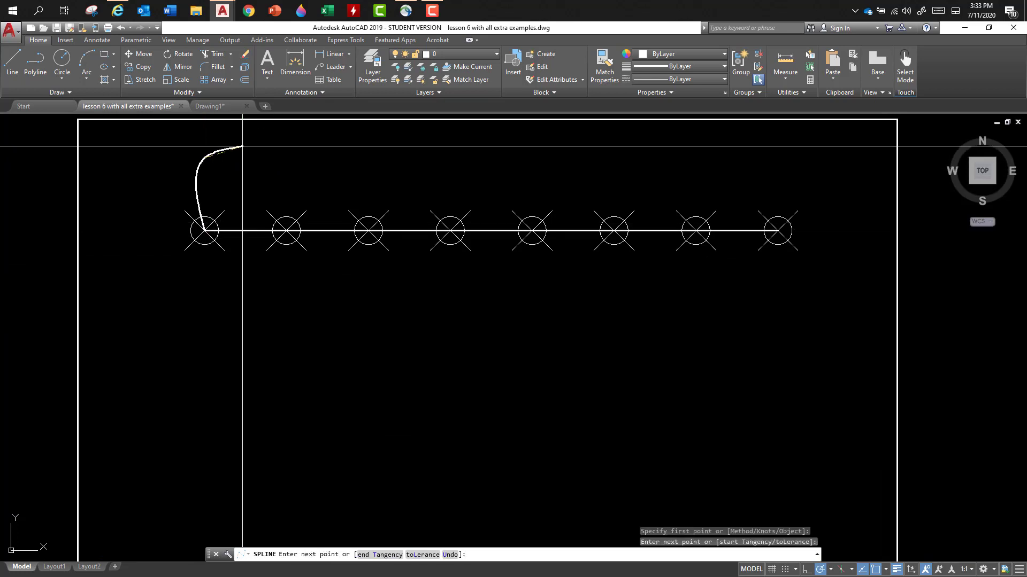
left_click(279, 166)
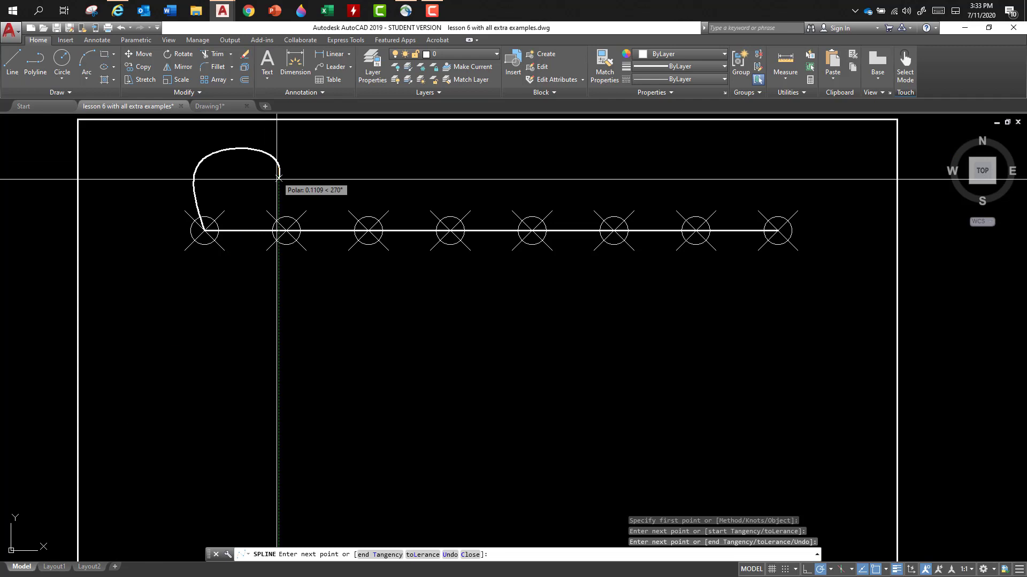
left_click(286, 230)
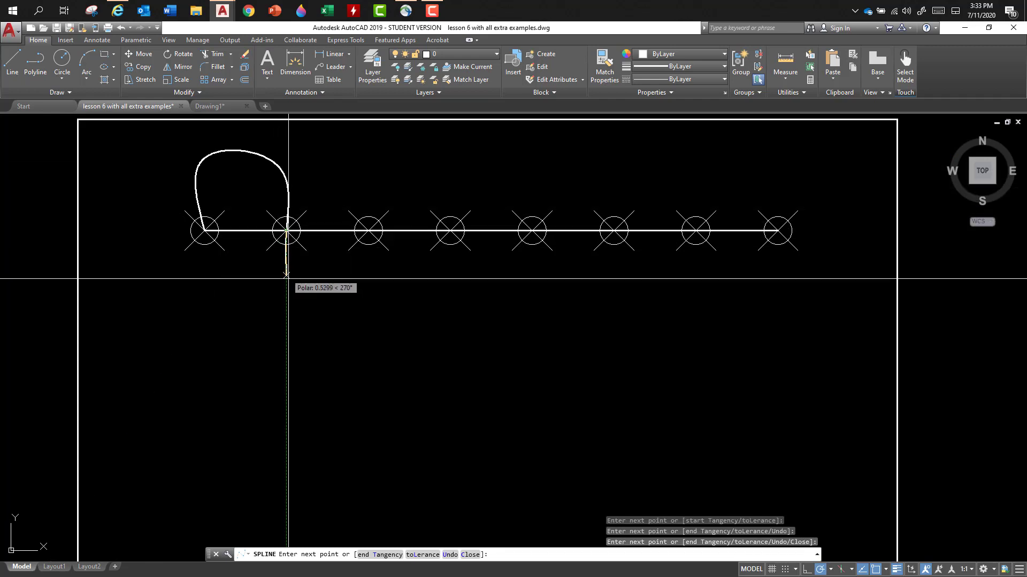
left_click(313, 309)
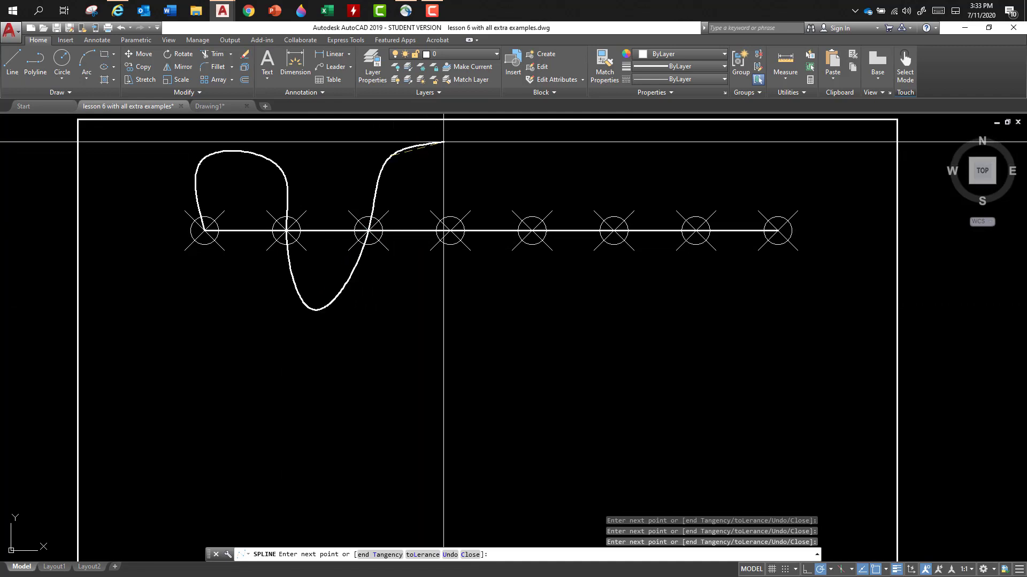
left_click(501, 160)
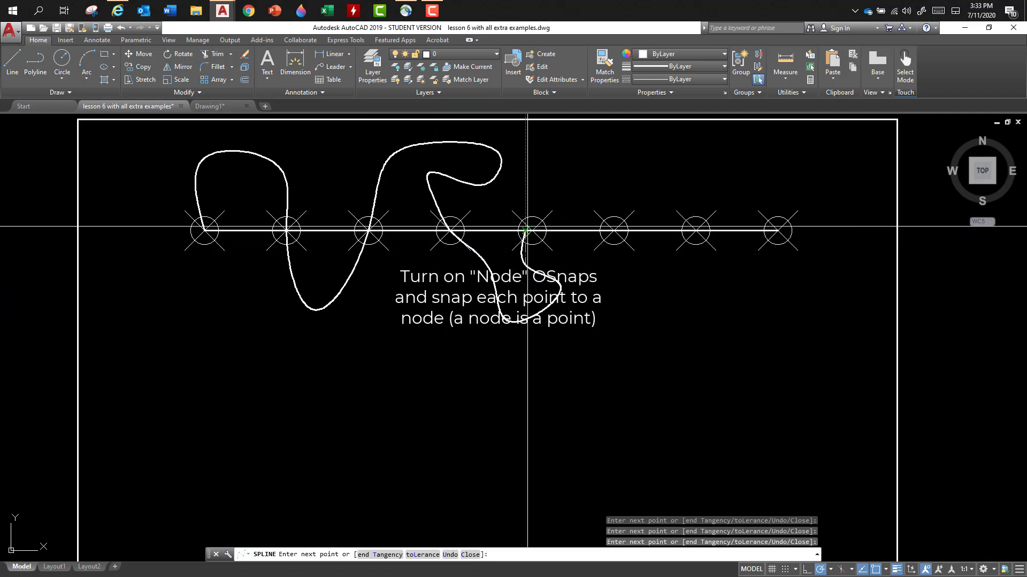
left_click(613, 230)
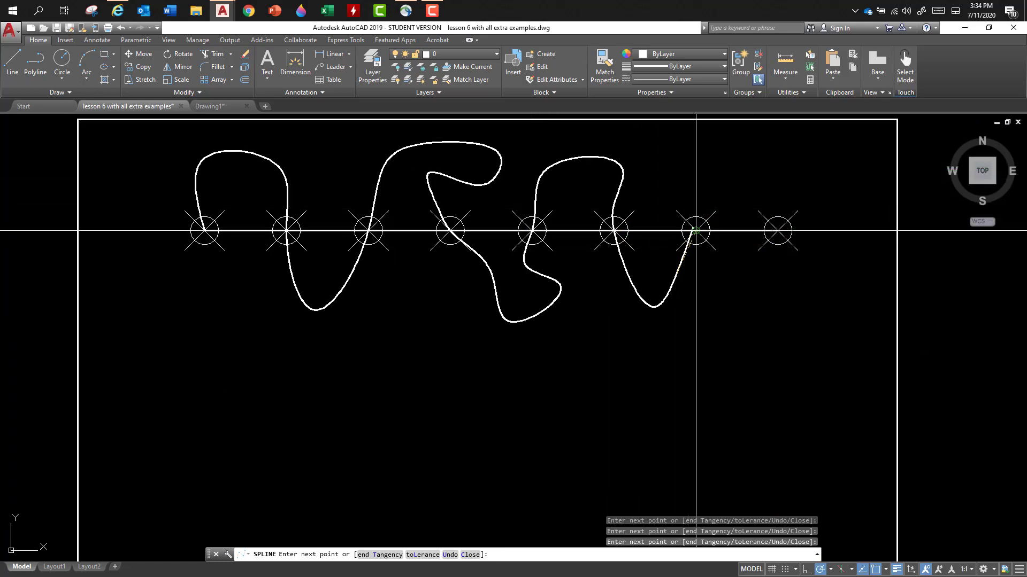
left_click(696, 231)
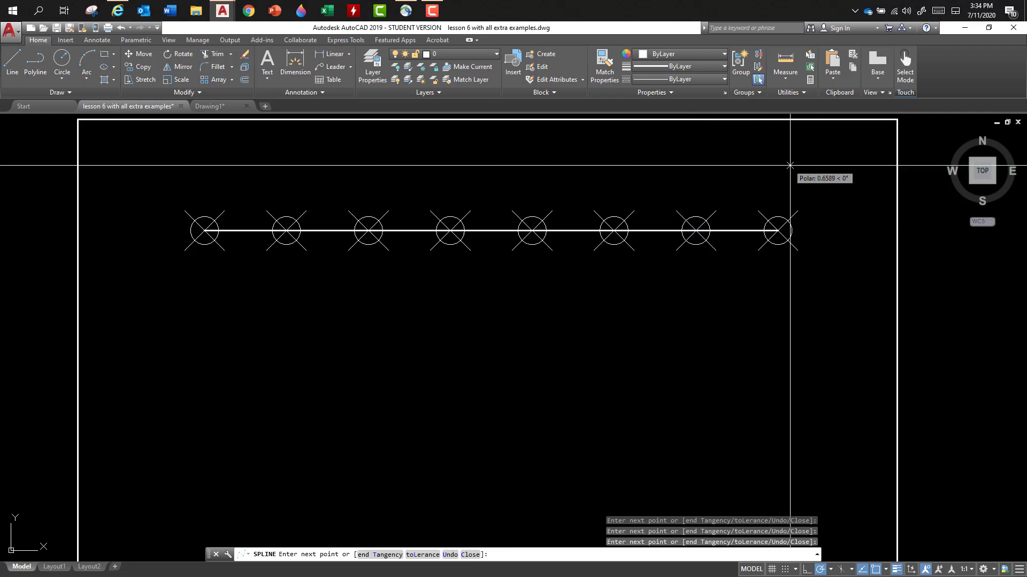
left_click(781, 231)
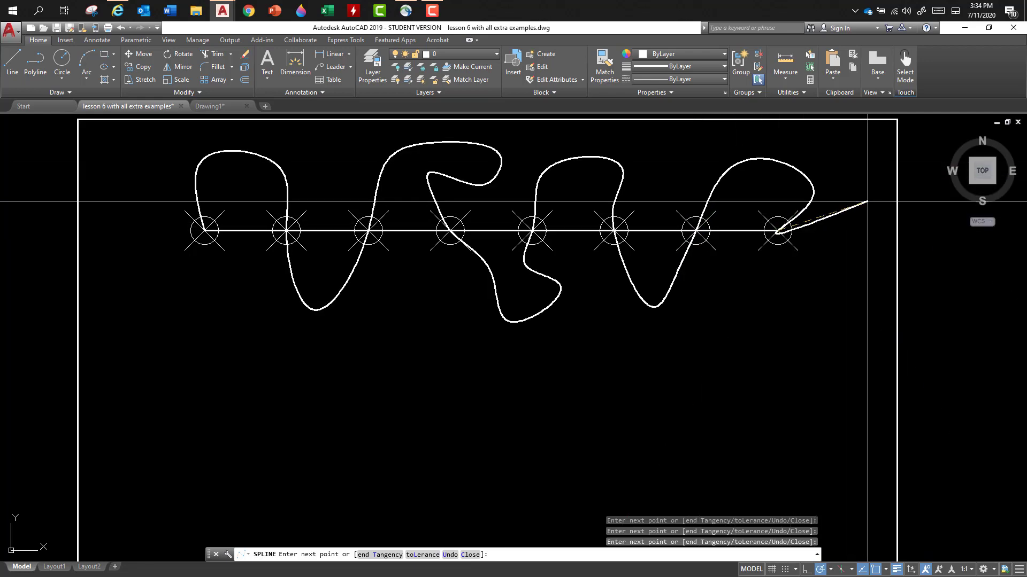
key("Return")
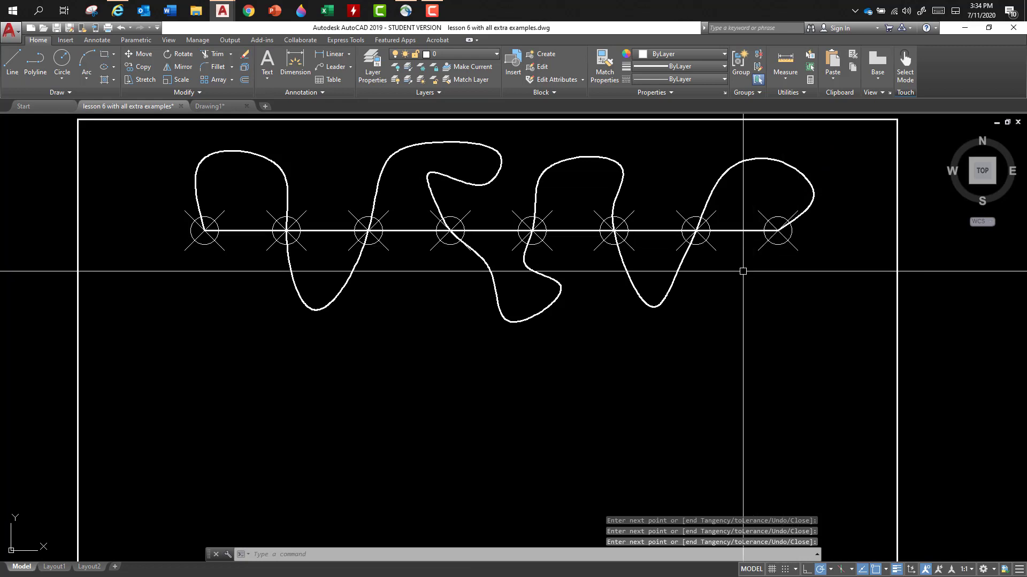
- Stretch the spline's lower bend between the second and third nodes above the line, and its fit point below the fourth node to the left
scroll(574, 327, "down", 2)
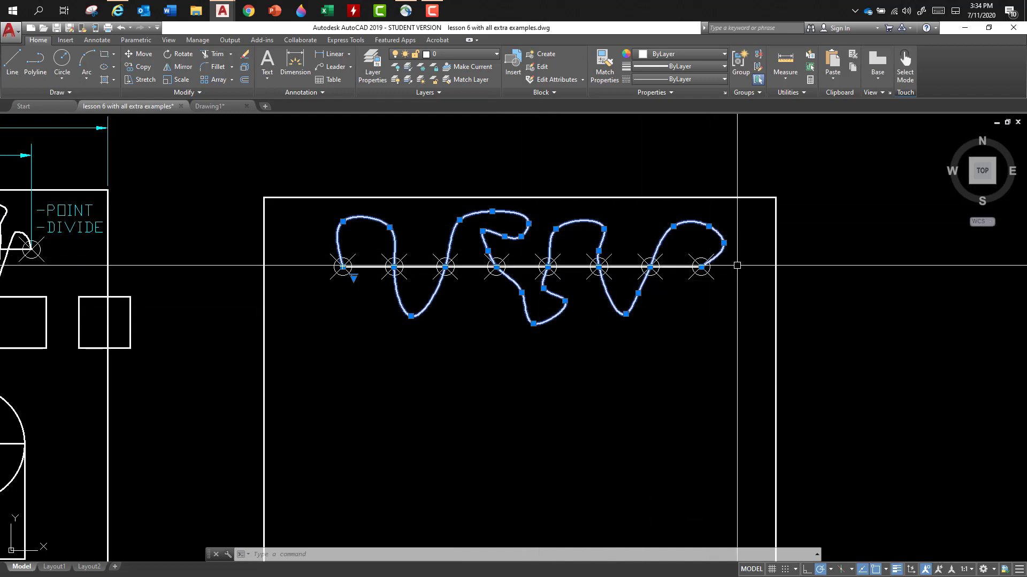
scroll(674, 289, "down", 2)
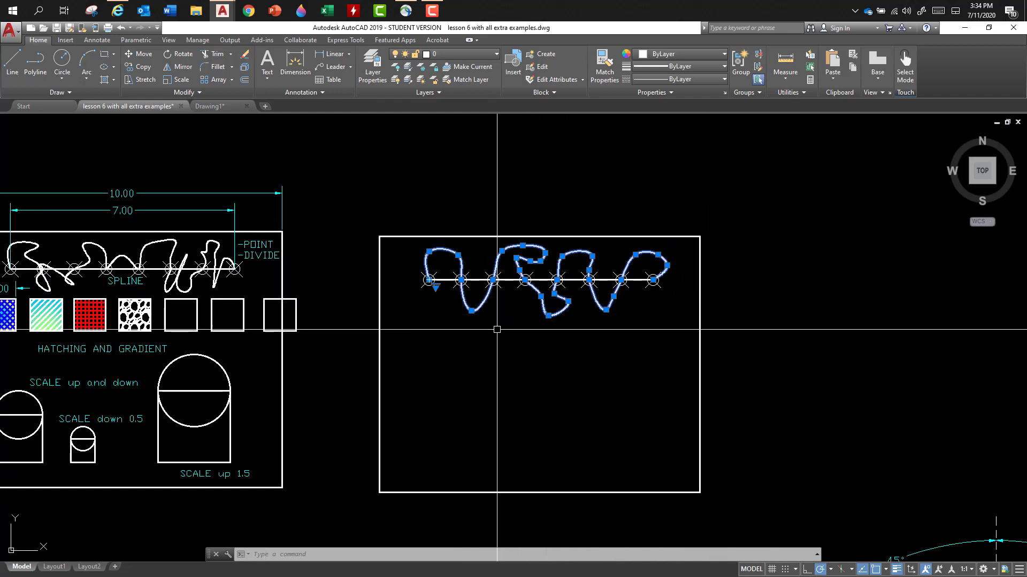
middle_click_drag(501, 325, 614, 295)
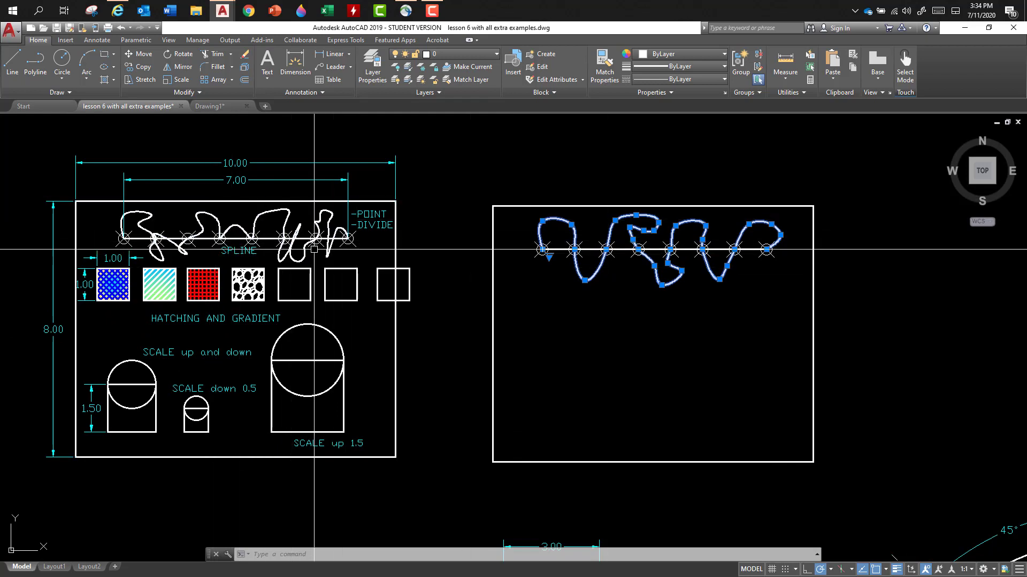
left_click(584, 280)
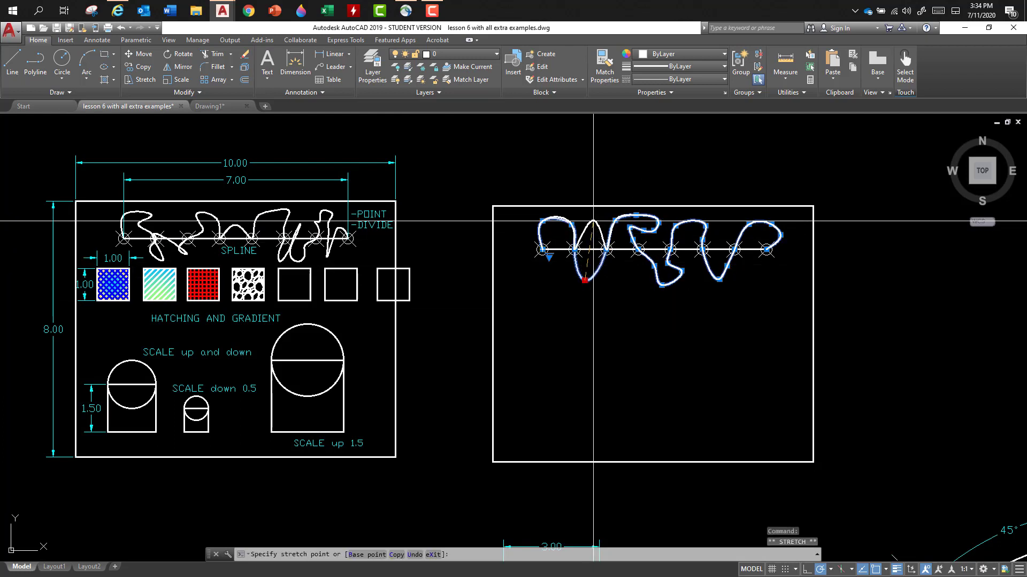
left_click(654, 266)
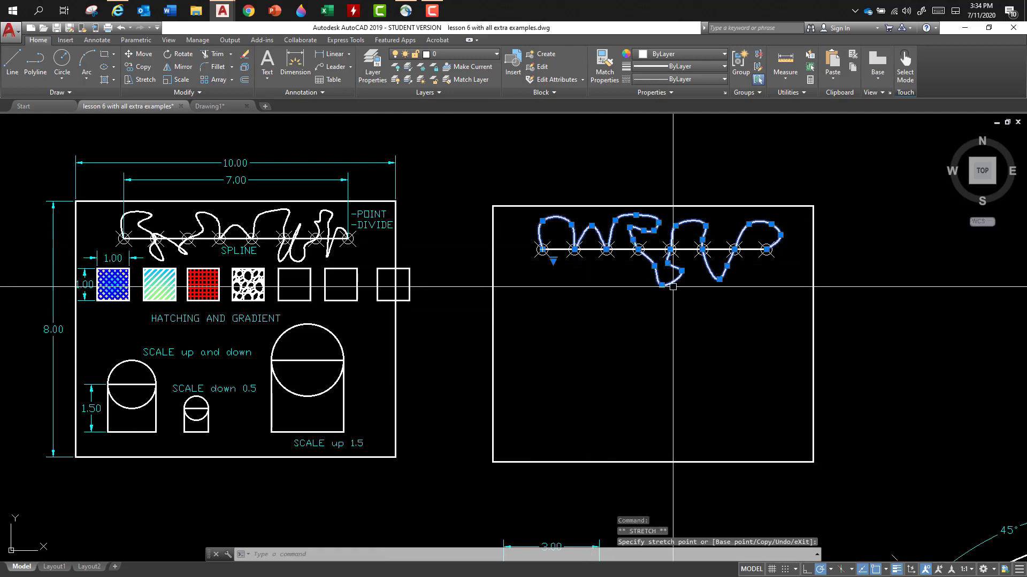
left_click(654, 266)
left_click(637, 275)
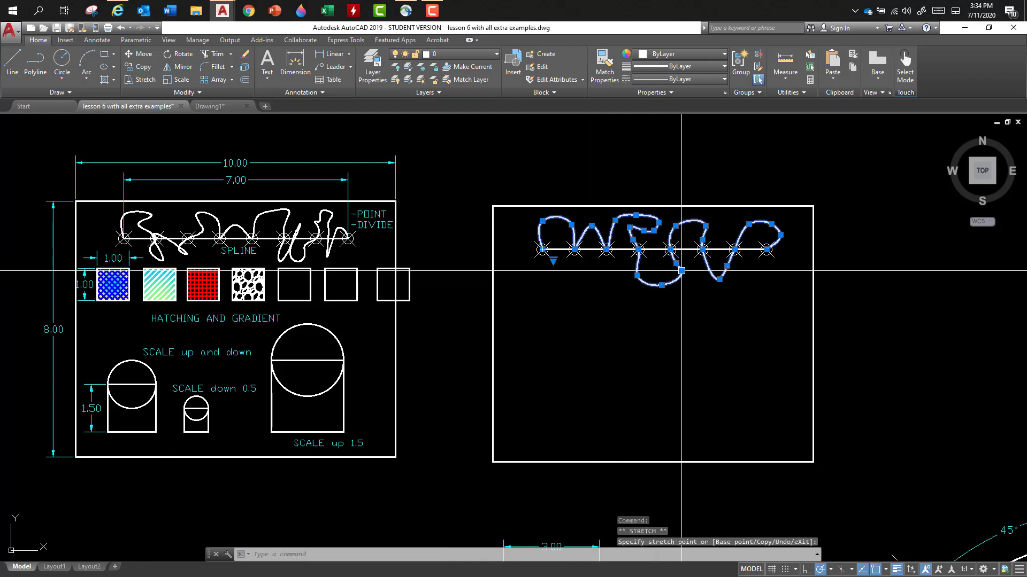
- Move the spline slightly down and left, and stretch a fit point of its lowest loop up and to the left
scroll(701, 252, "up", 4)
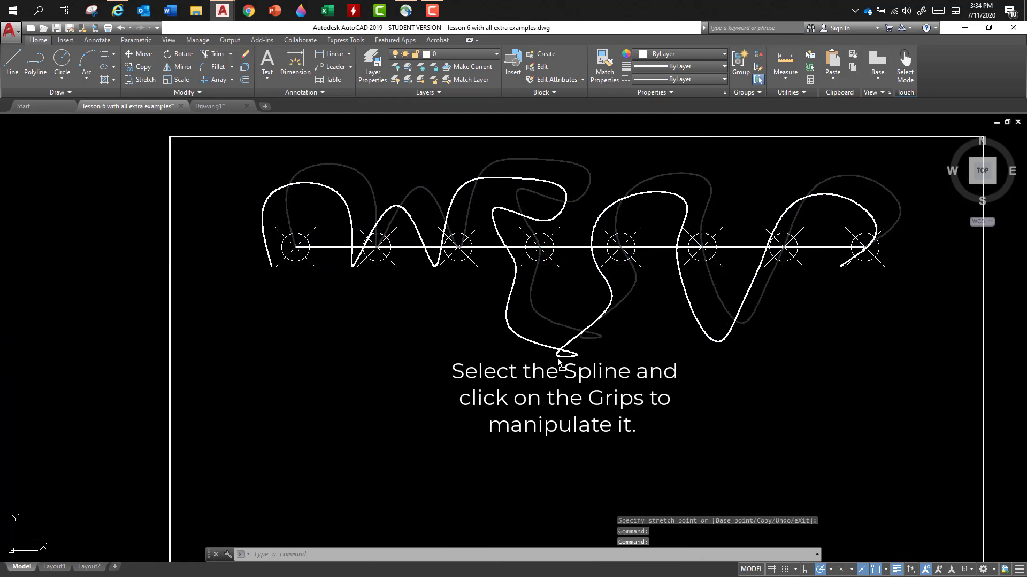
left_click(560, 357)
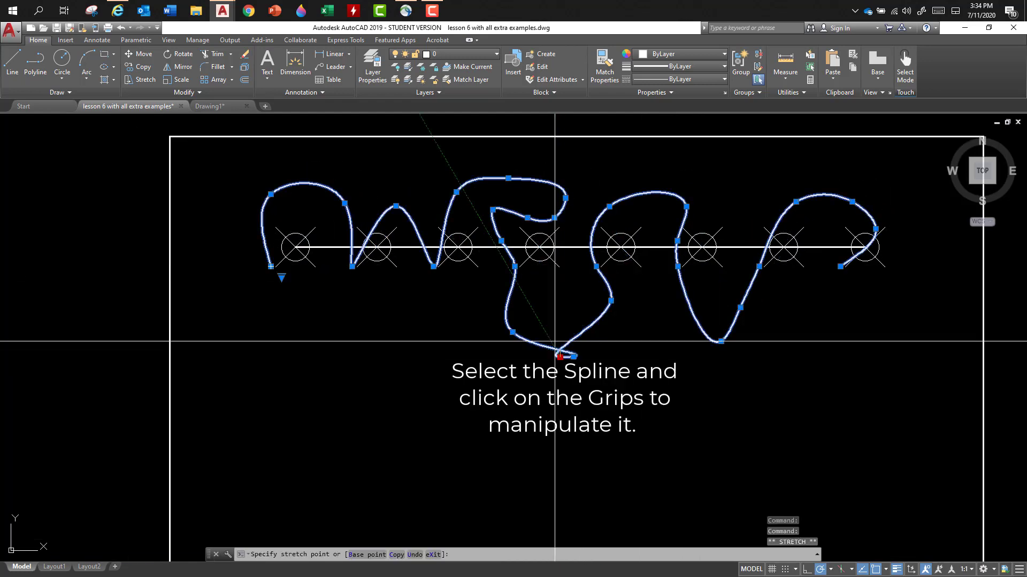
left_click(559, 357)
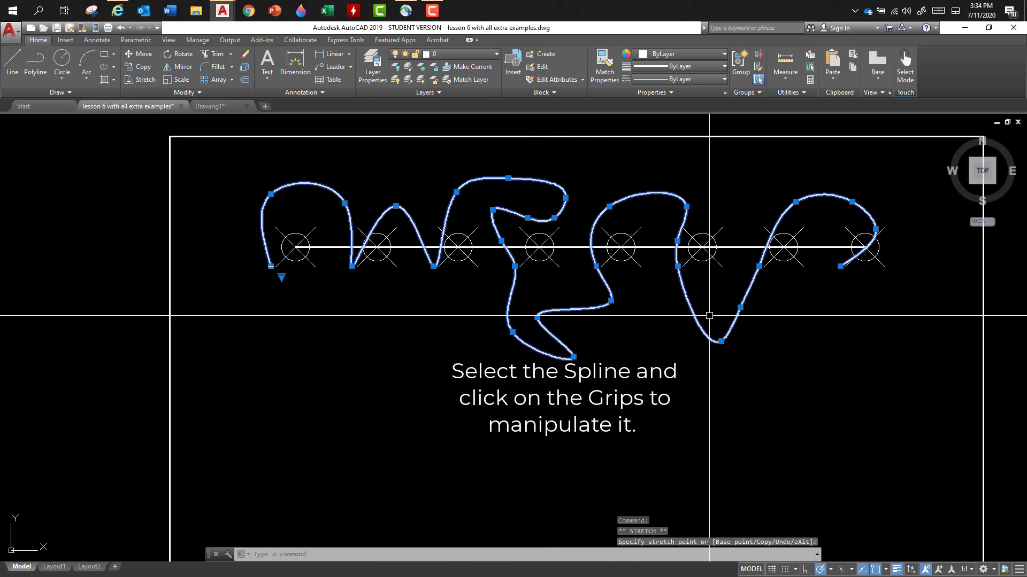
- Reshape the spline's right end by raising the trough after the sixth node and stretching two fit points of the last arch into a peak
left_click(721, 341)
left_click(712, 296)
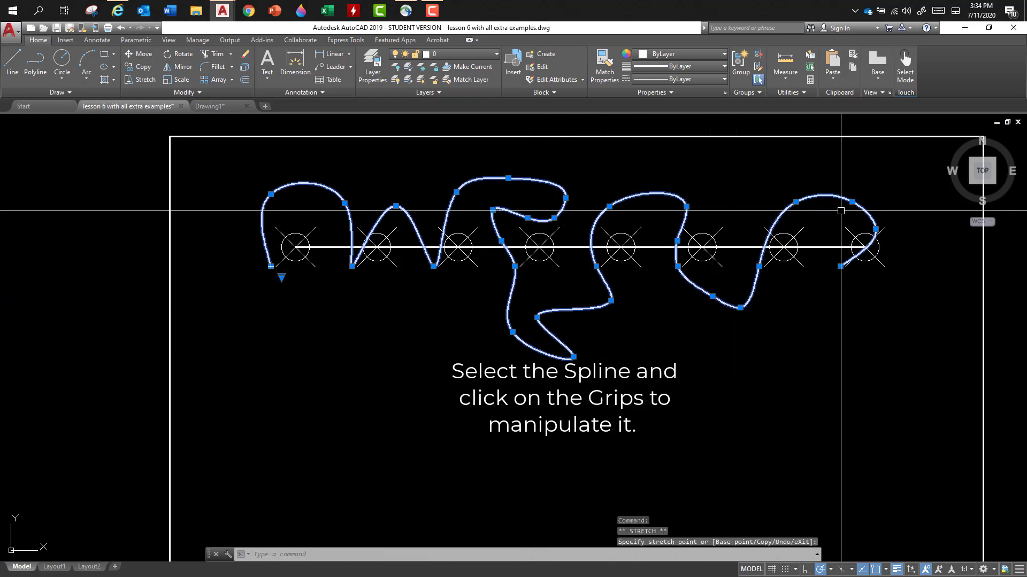
left_click(795, 202)
left_click(810, 225)
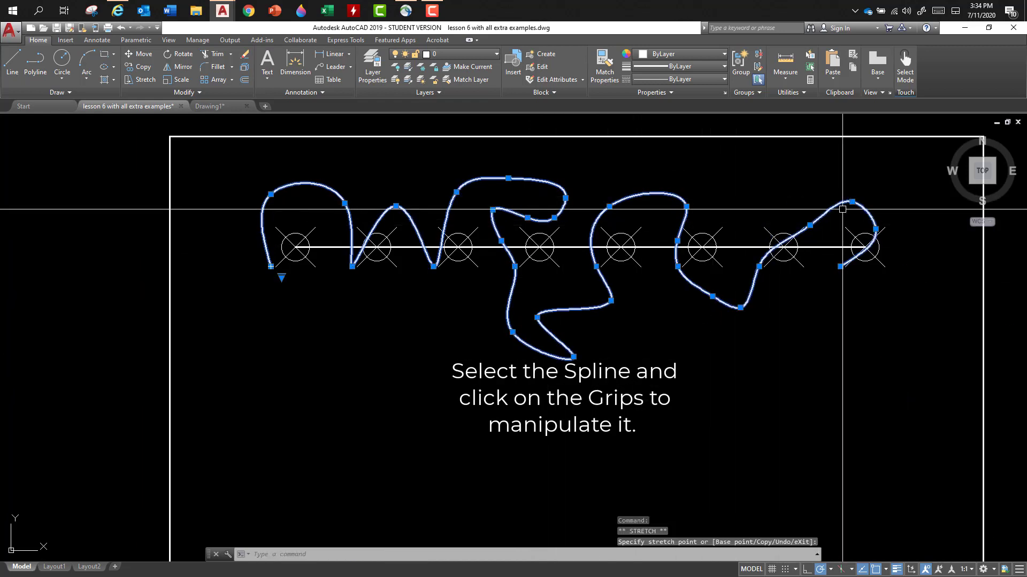
left_click(851, 202)
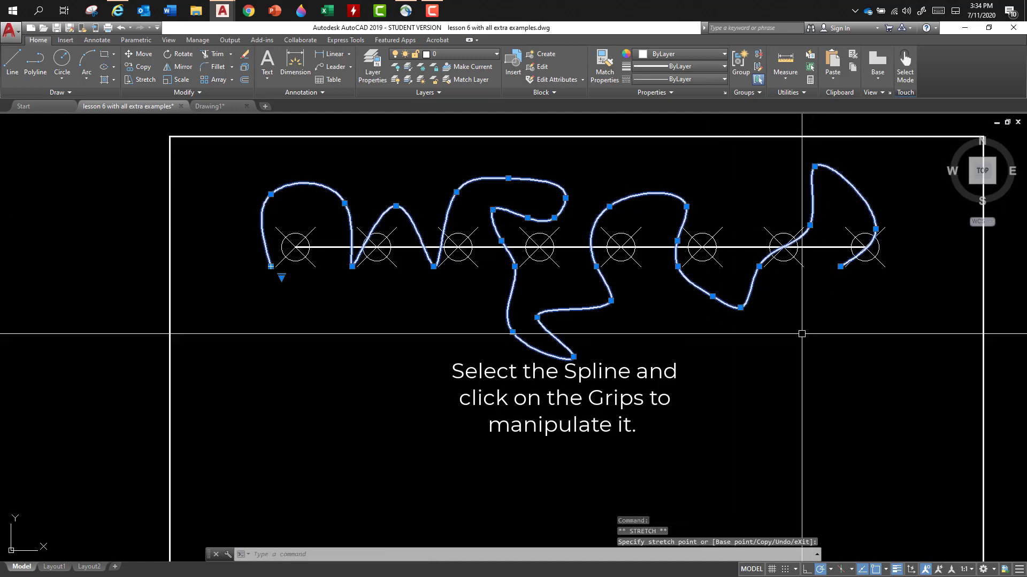
left_click(814, 166)
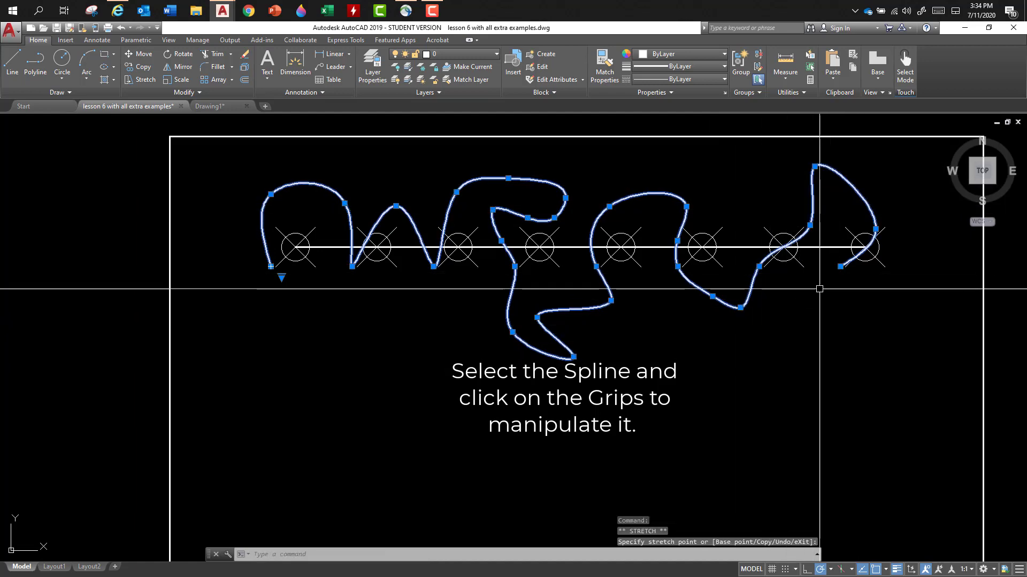
- Draw a 1 by 1 square below the left end of the spline in the new frame, using the relative corner @1,1
scroll(771, 301, "down", 4)
mouse_move(775, 344)
middle_mouse_down()
mouse_move(752, 294)
mouse_move(717, 297)
middle_mouse_up()
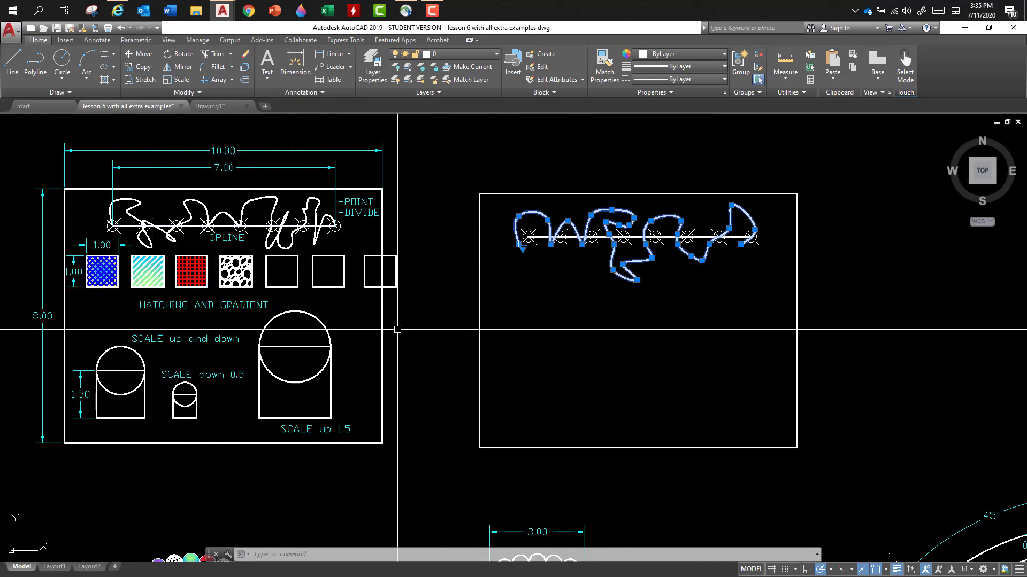
left_click(104, 56)
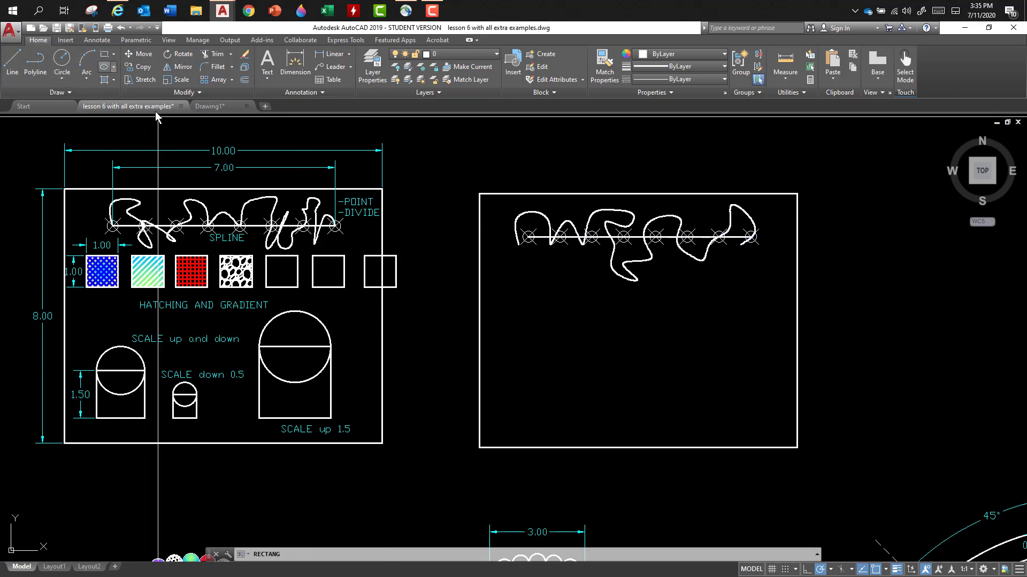
left_click(502, 323)
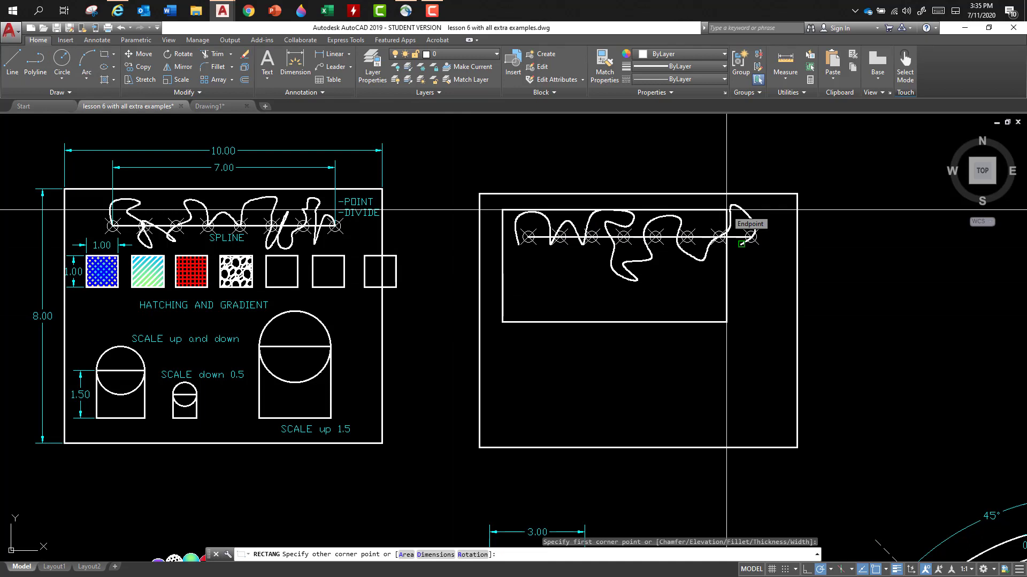
type("@")
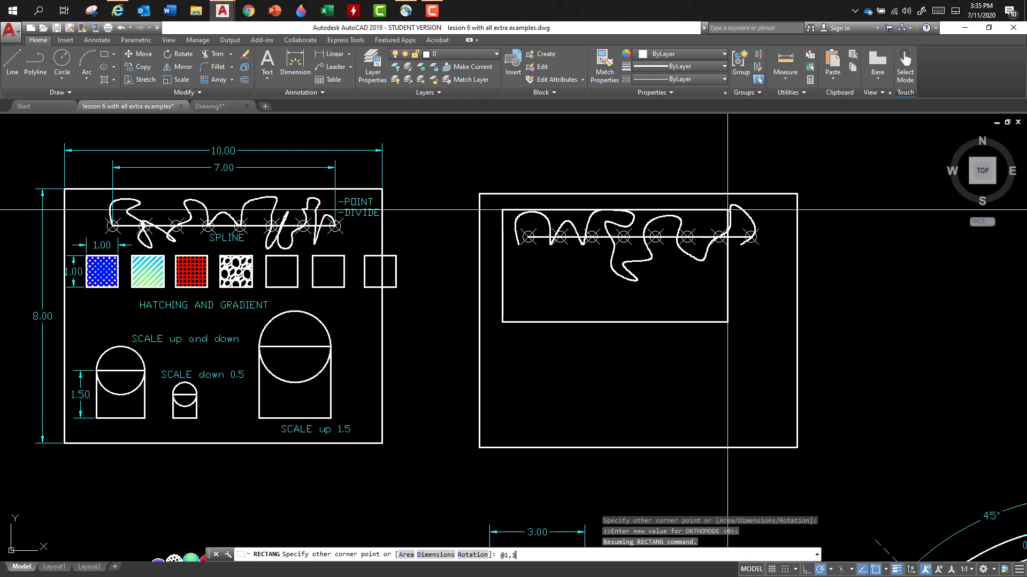
type("1,1")
key("Return")
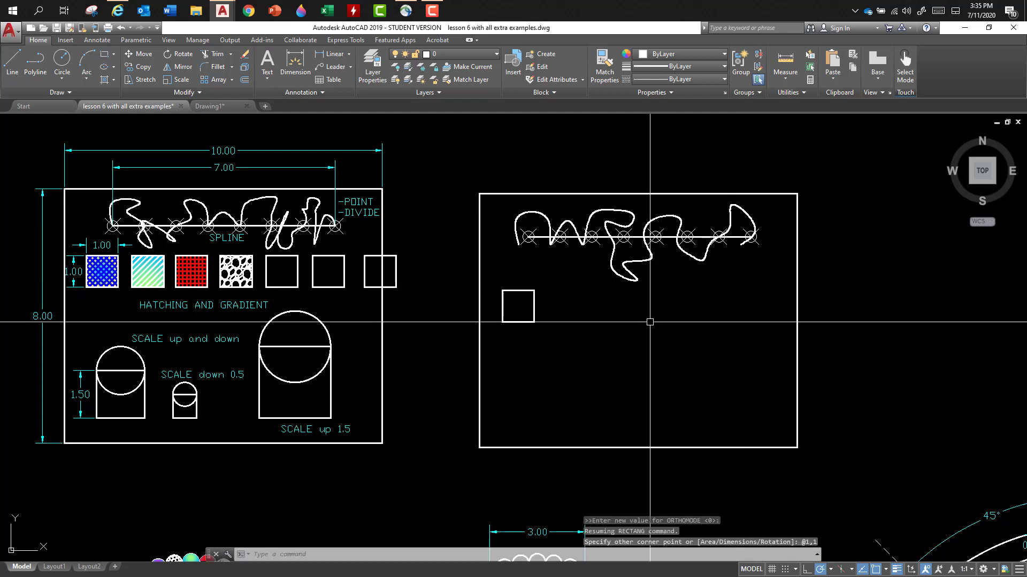
- Copy the 1 by 1 square from its lower-left corner to make four copies along the row inside the frame and three outside to the right
type("co")
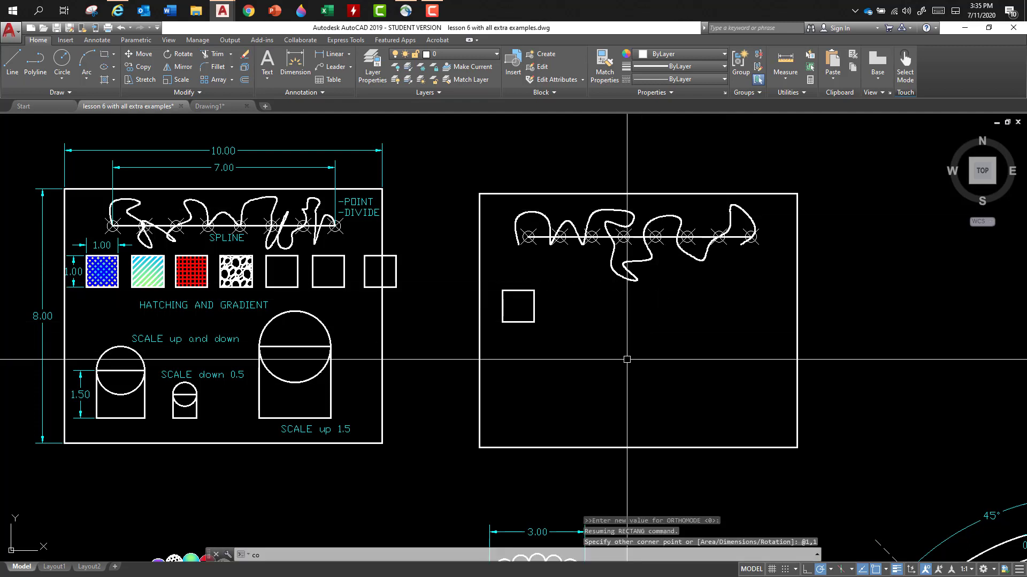
key("Return")
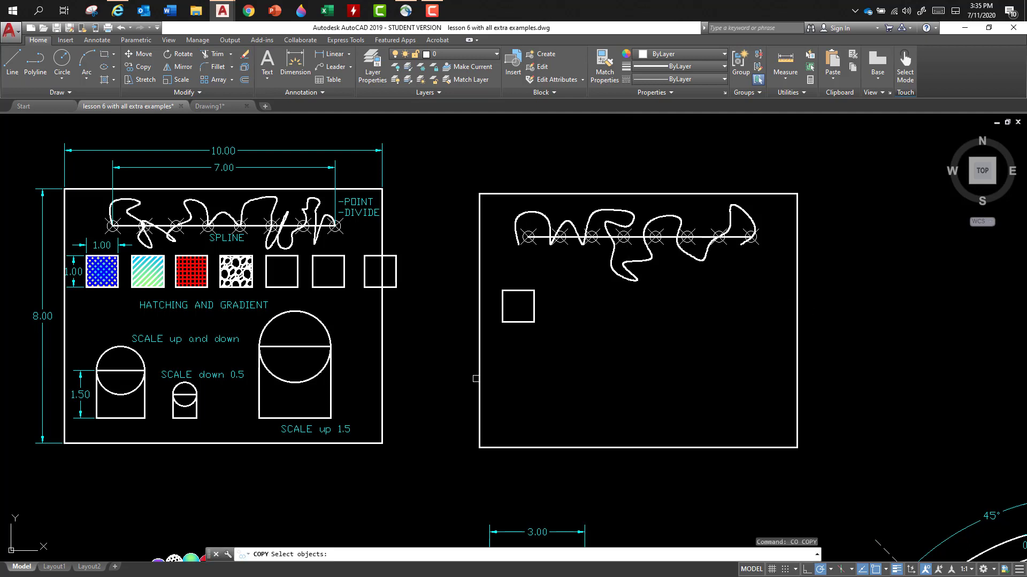
left_click(524, 323)
key("Return")
left_click(502, 323)
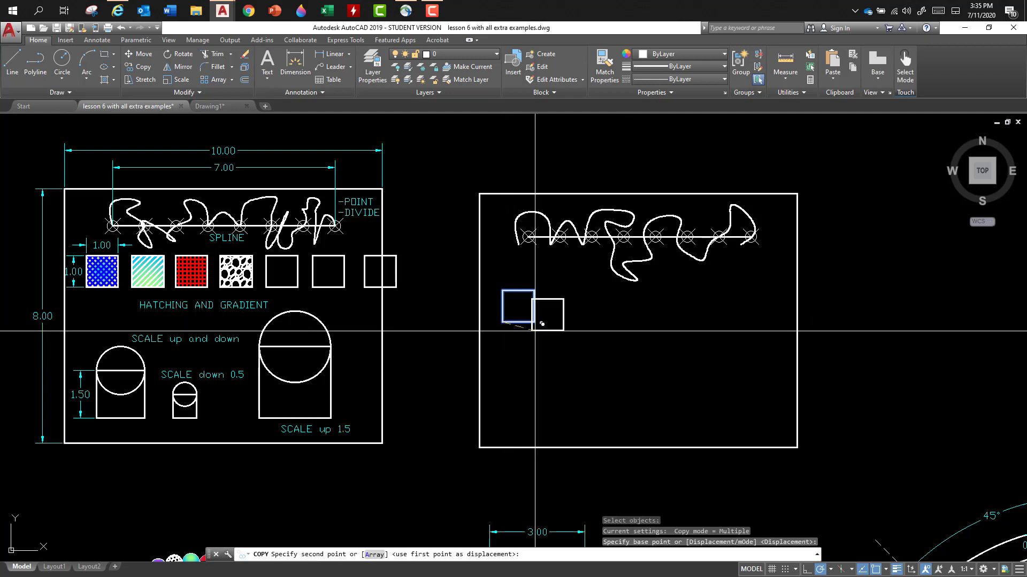
left_click(559, 322)
left_click(618, 322)
left_click(678, 322)
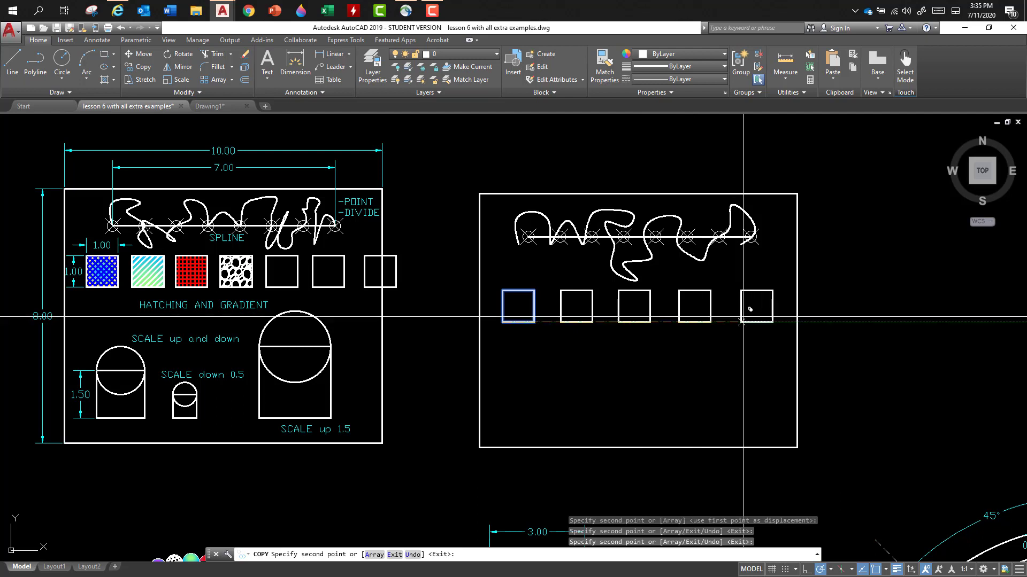
left_click(747, 322)
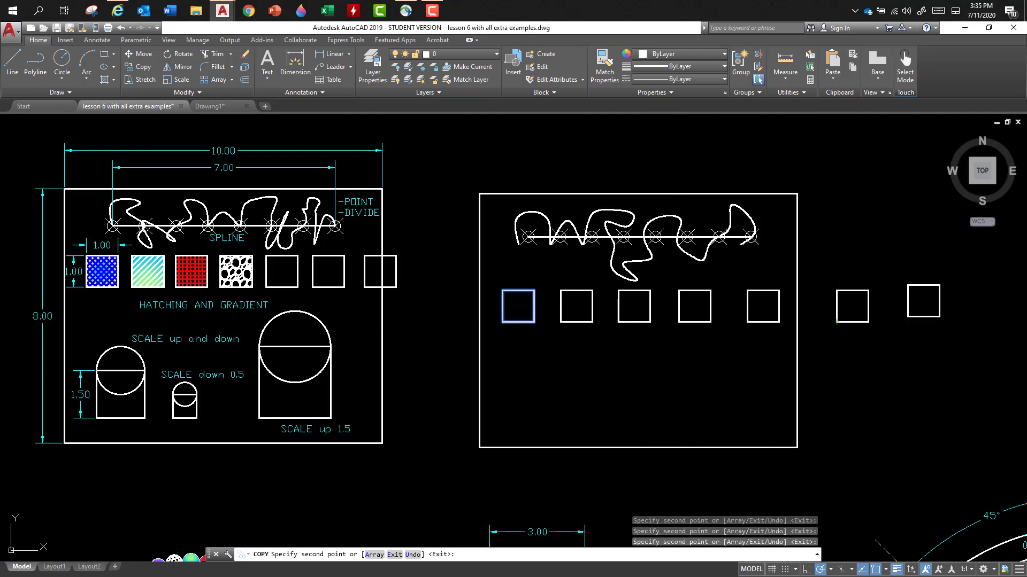
left_click(908, 317)
left_click(870, 264)
key("Return")
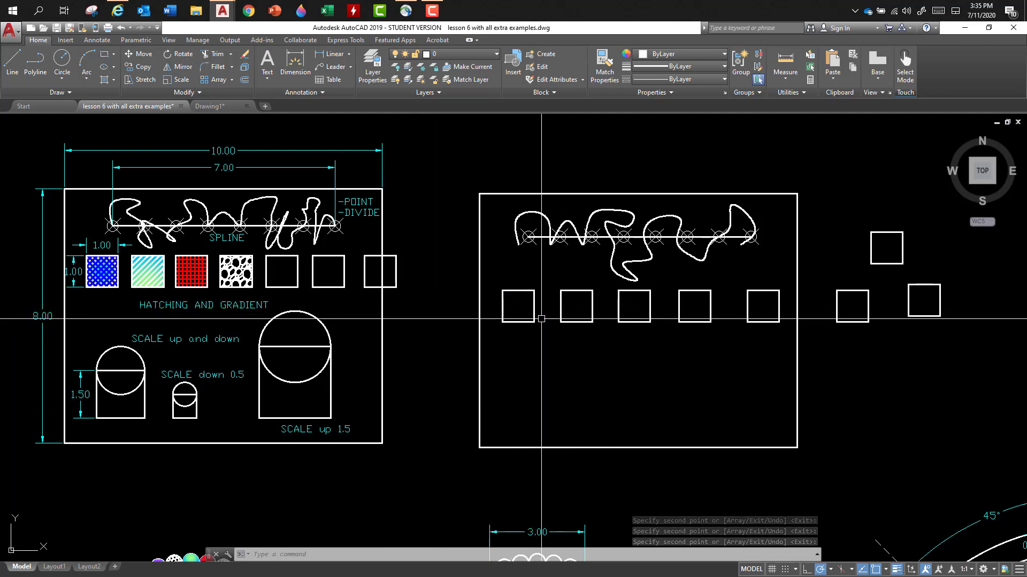
- Hatch the first two squares of the row in the new frame with the ANSI37 pattern at scale 1
scroll(524, 303, "up", 6)
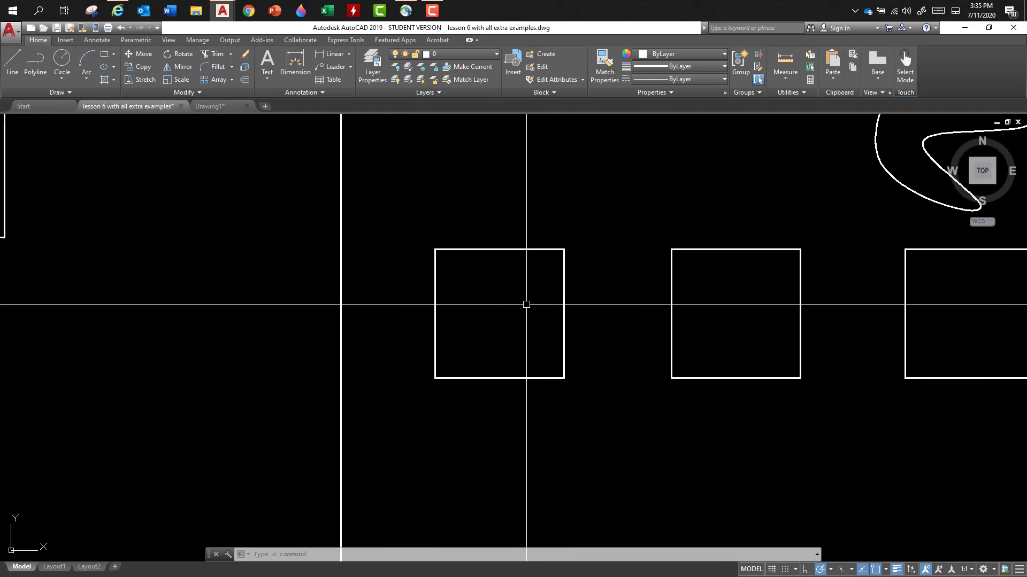
scroll(481, 294, "down", 4)
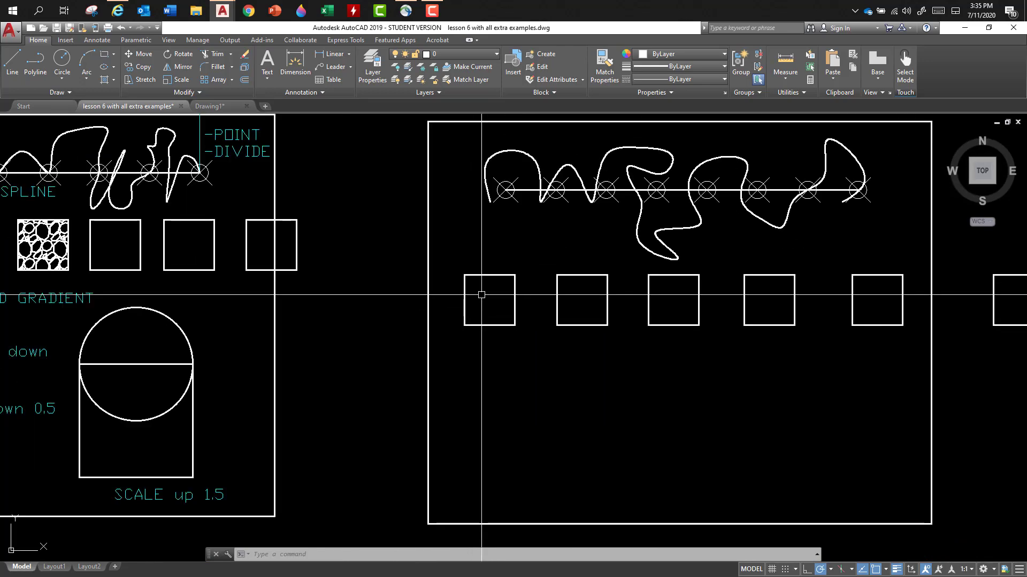
middle_click_drag(494, 296, 495, 301)
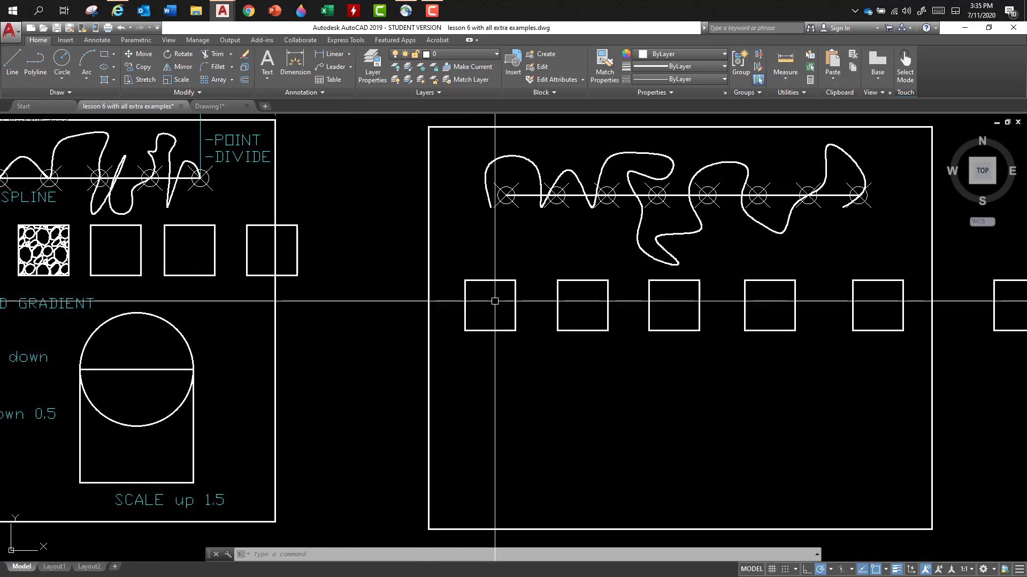
scroll(494, 301, "down", 4)
scroll(493, 292, "up", 2)
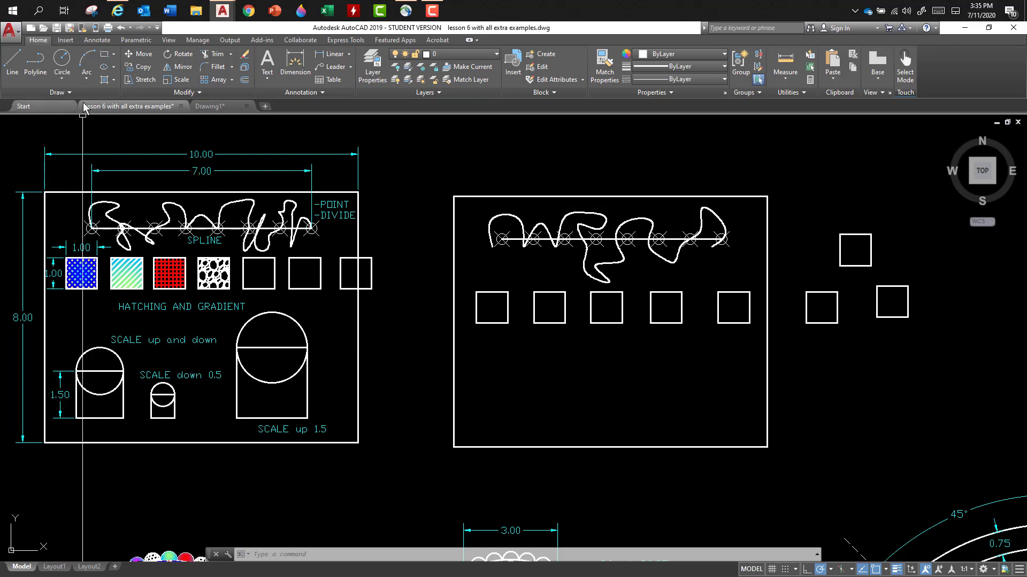
left_click(105, 80)
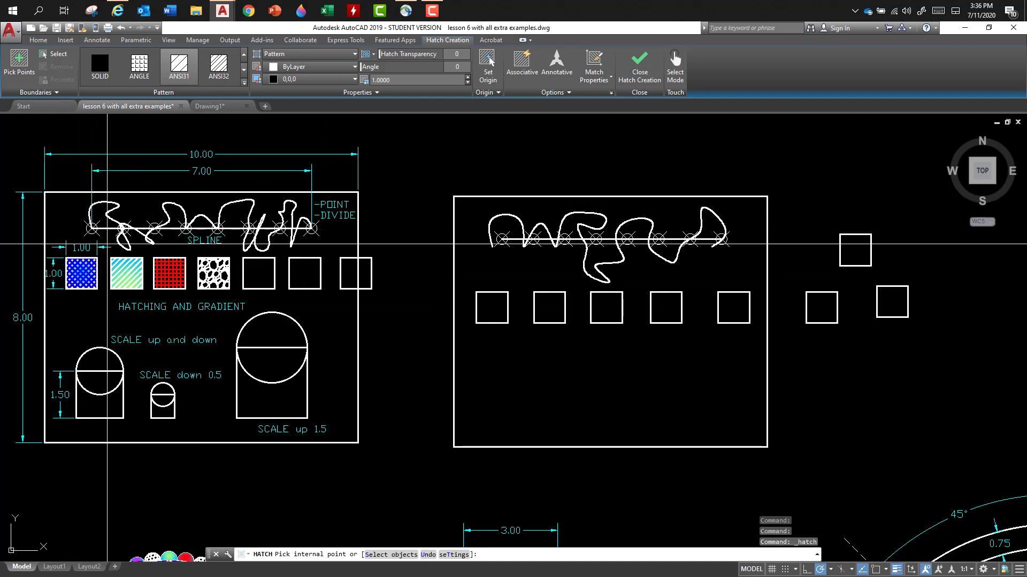
left_click(244, 82)
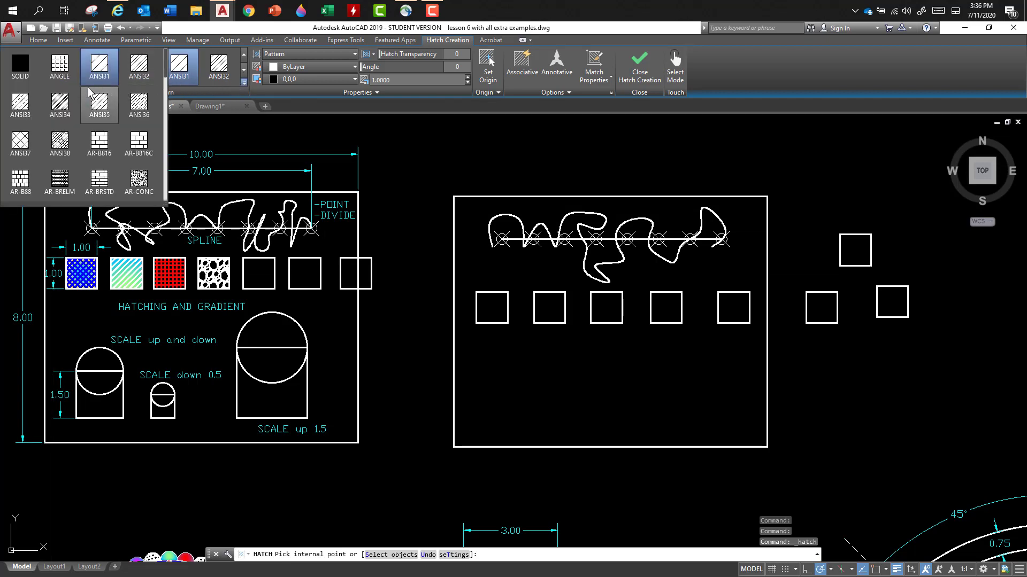
left_click(20, 142)
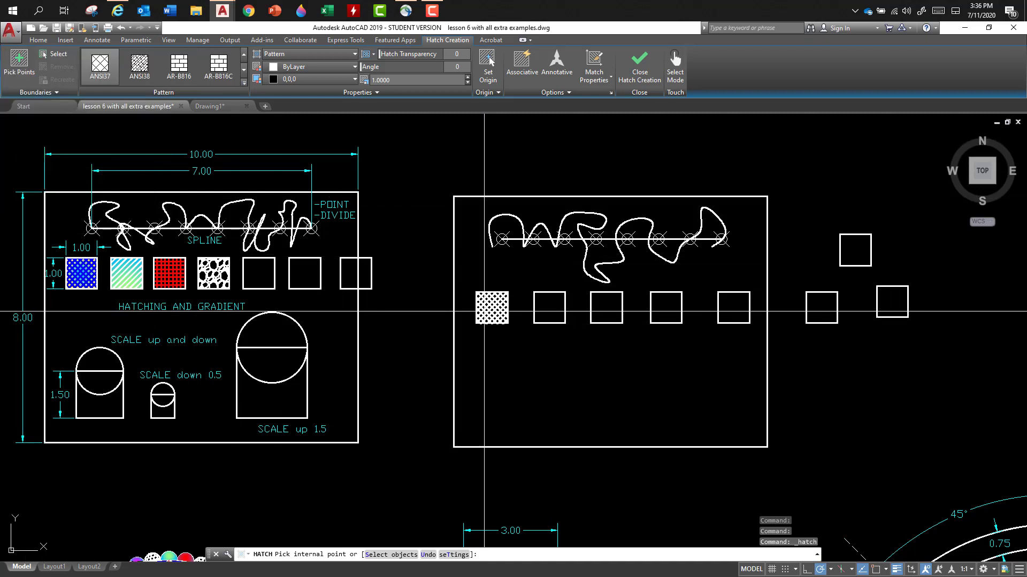
left_click(493, 312)
scroll(492, 313, "up", 4)
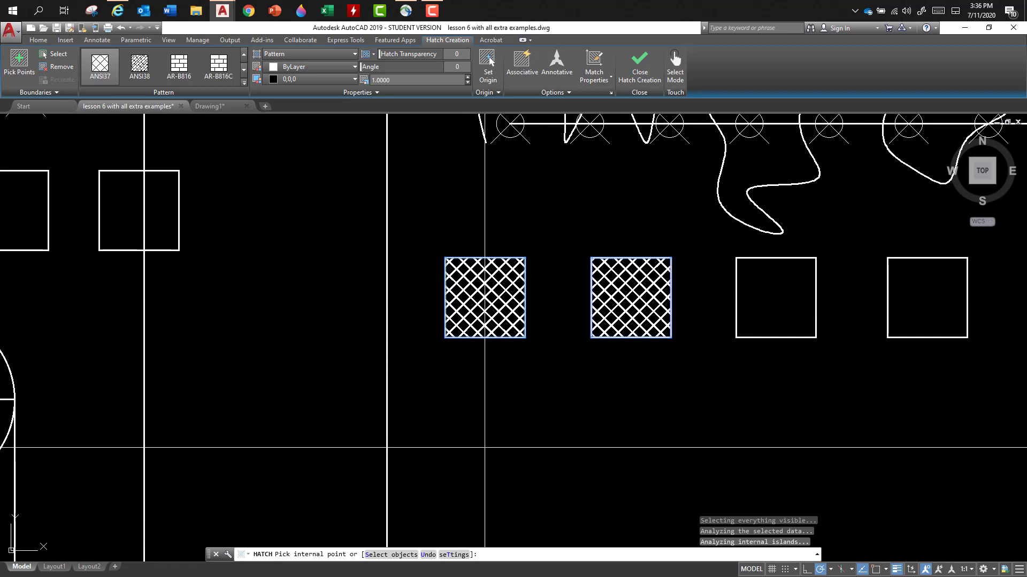
key("Escape")
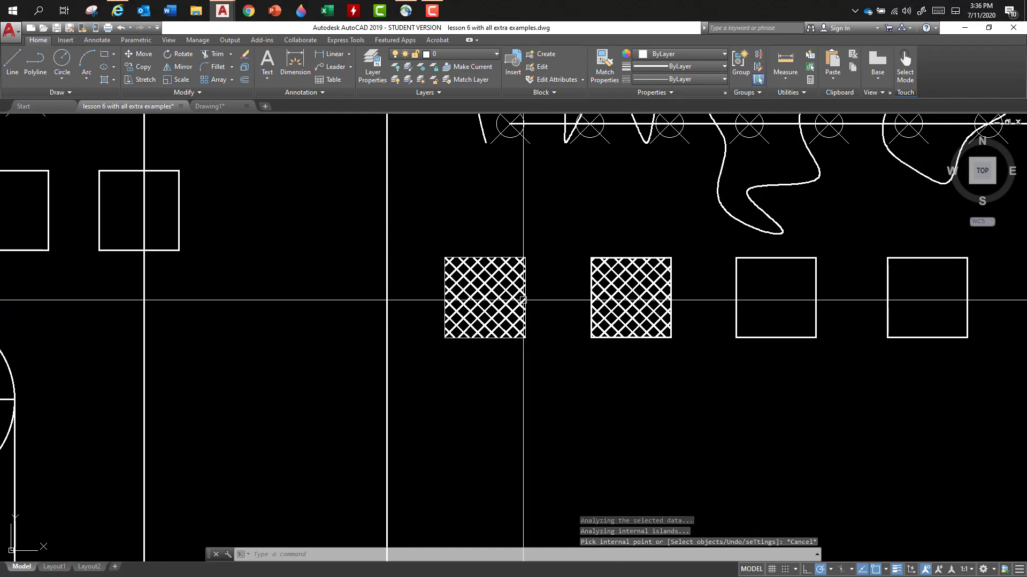
- Use the Create Separate Hatches option so the first two squares have independent hatches
left_click(490, 311)
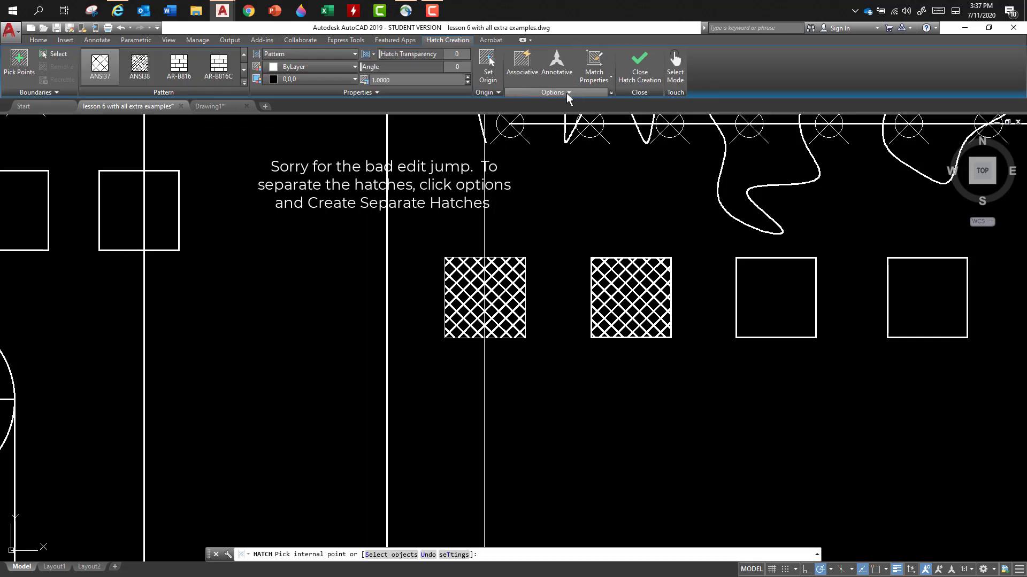
left_click(566, 93)
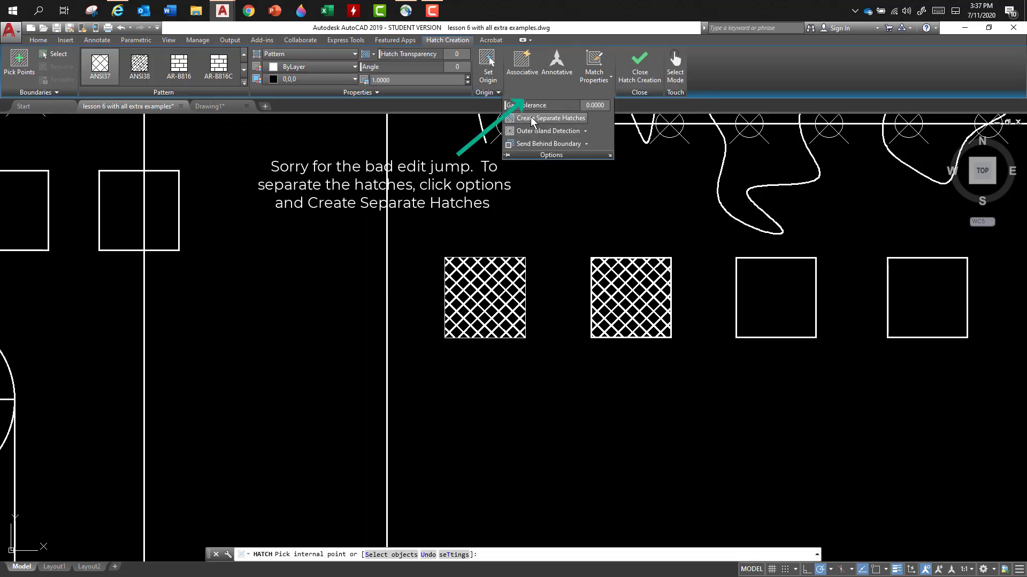
key("Escape")
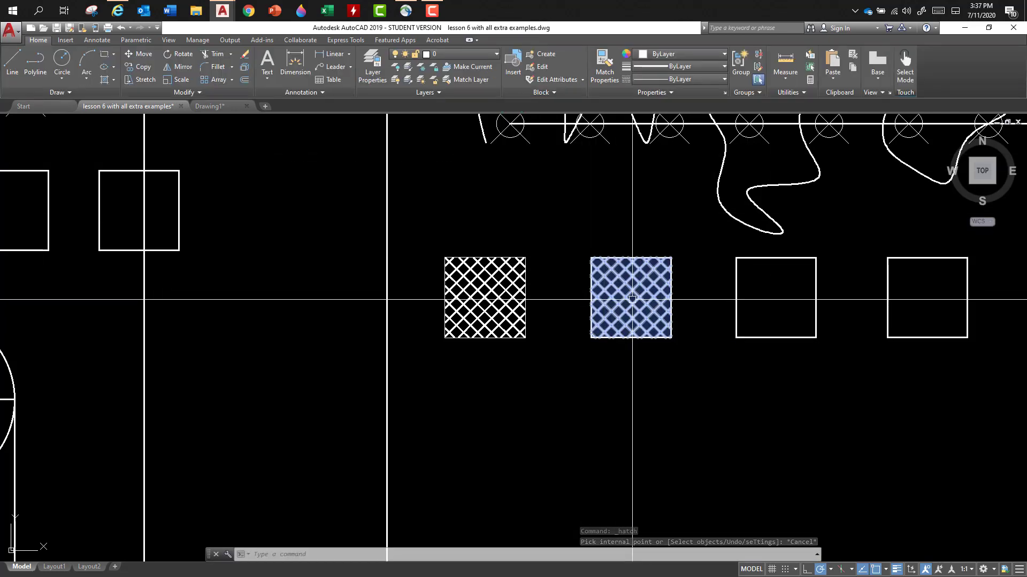
- Set the scale of the second square's hatch to 2 and deselect it
left_click(632, 299)
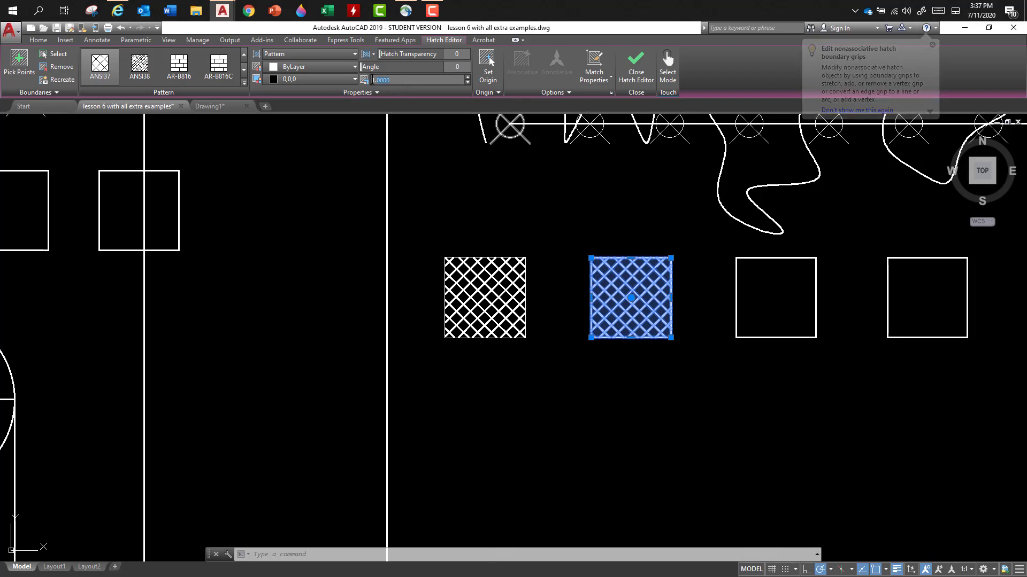
left_click(365, 81)
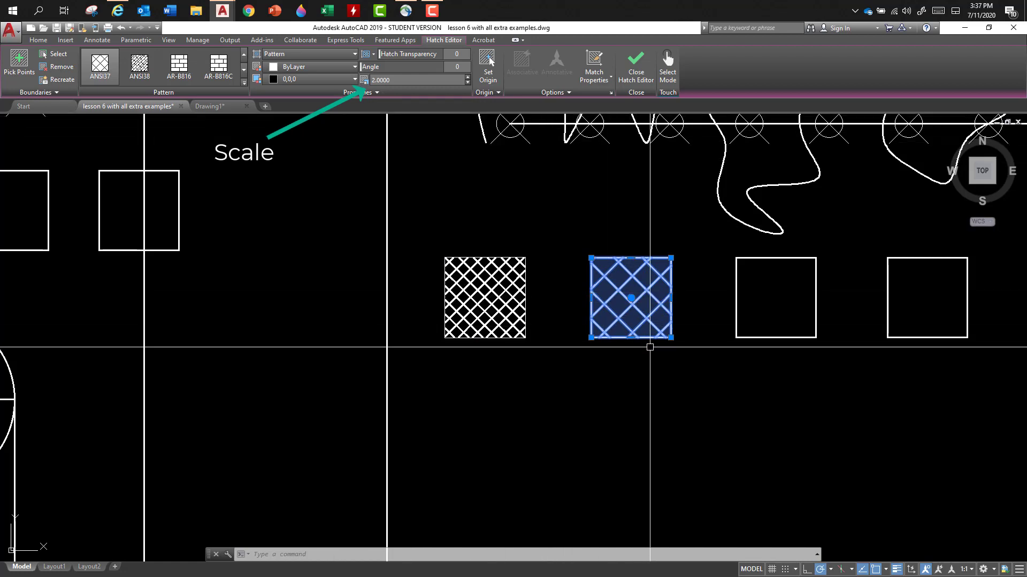
key("Escape")
key("Escape")
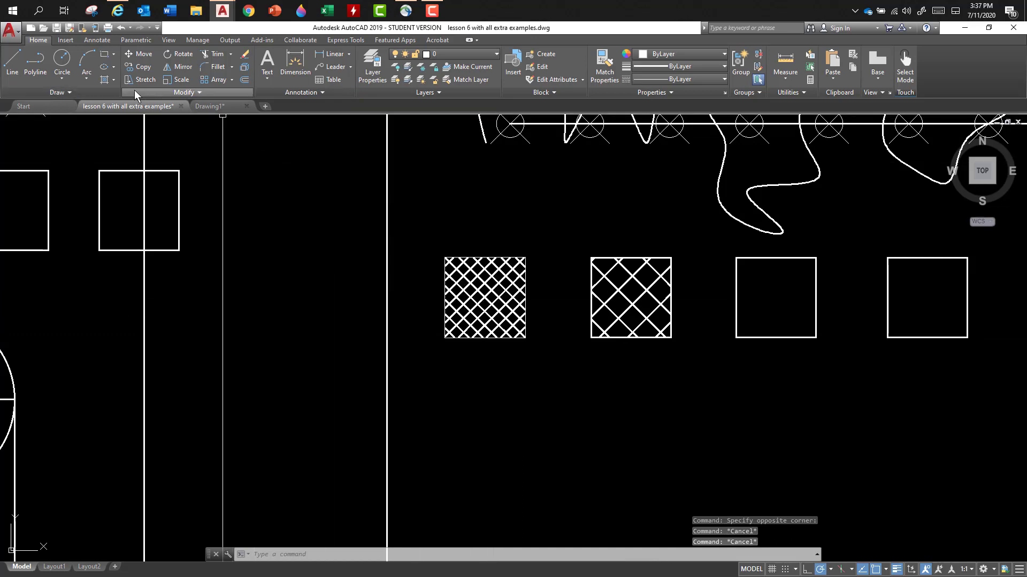
- Hatch the third square with the ANSI37 pattern at scale 1
left_click(104, 80)
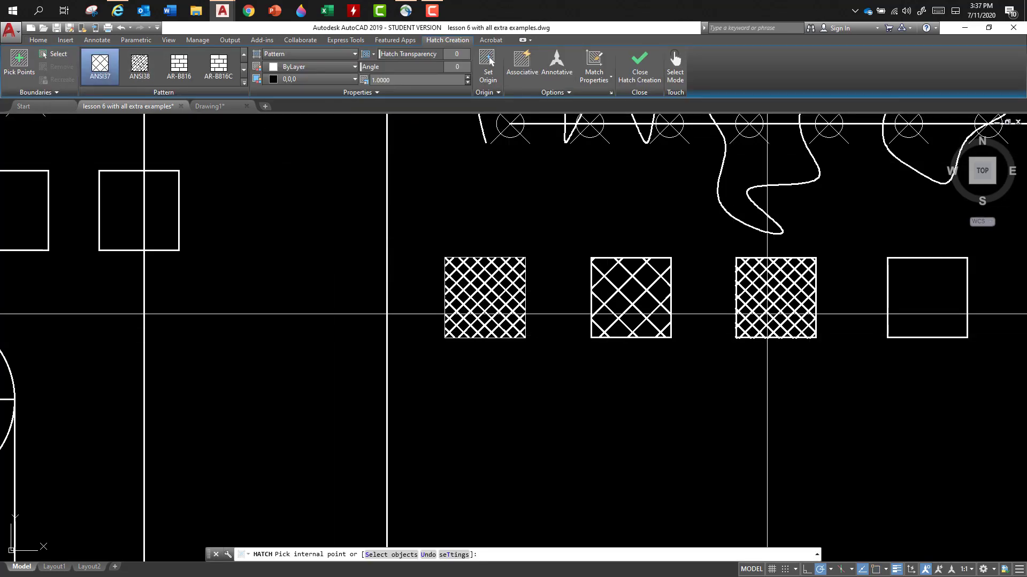
left_click(768, 321)
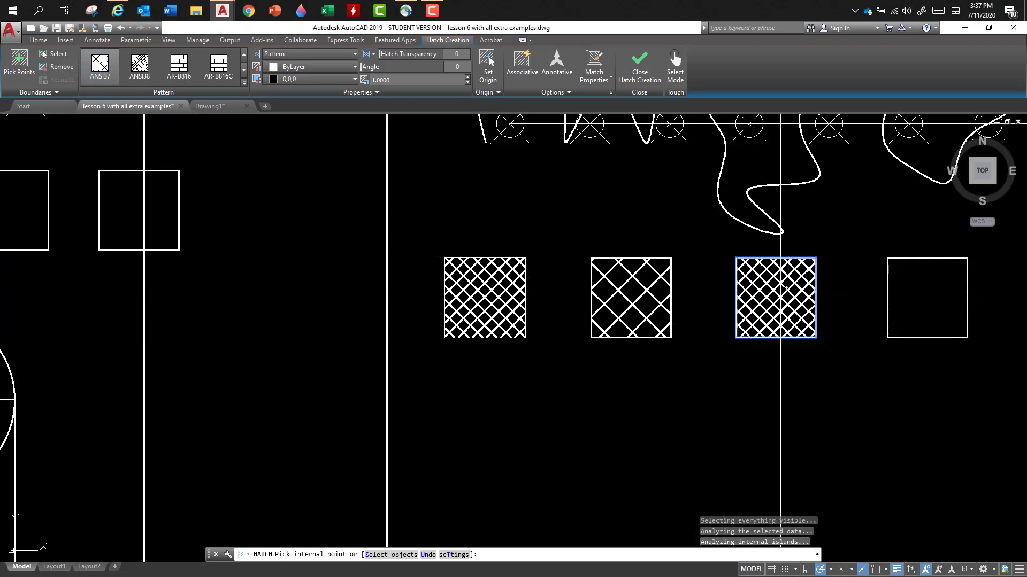
left_click(767, 288)
key("Escape")
- Set the scale of the third square's hatch to 0.5 and leave hatch editing
left_click(761, 300)
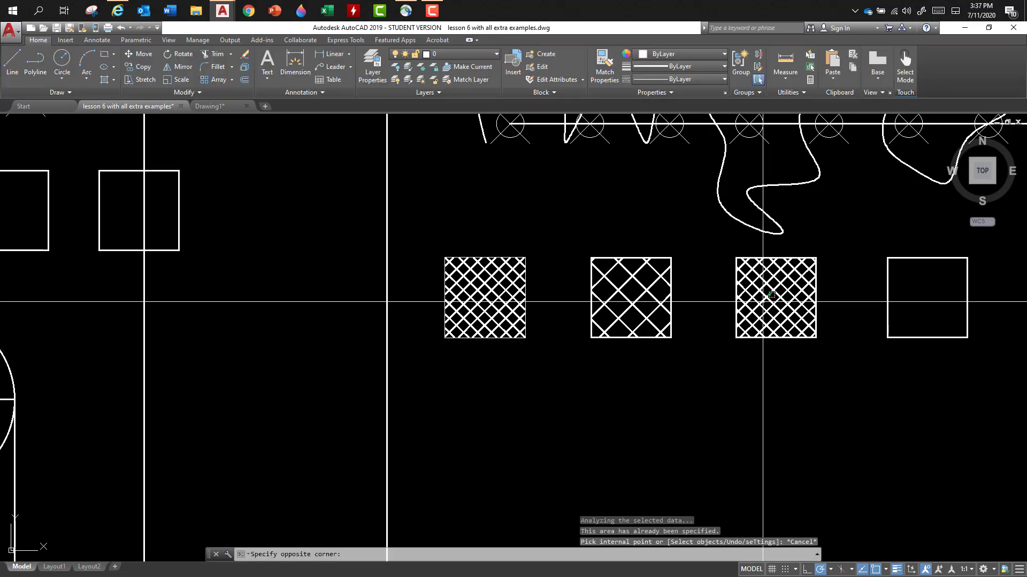
left_click(750, 283)
left_click(375, 80)
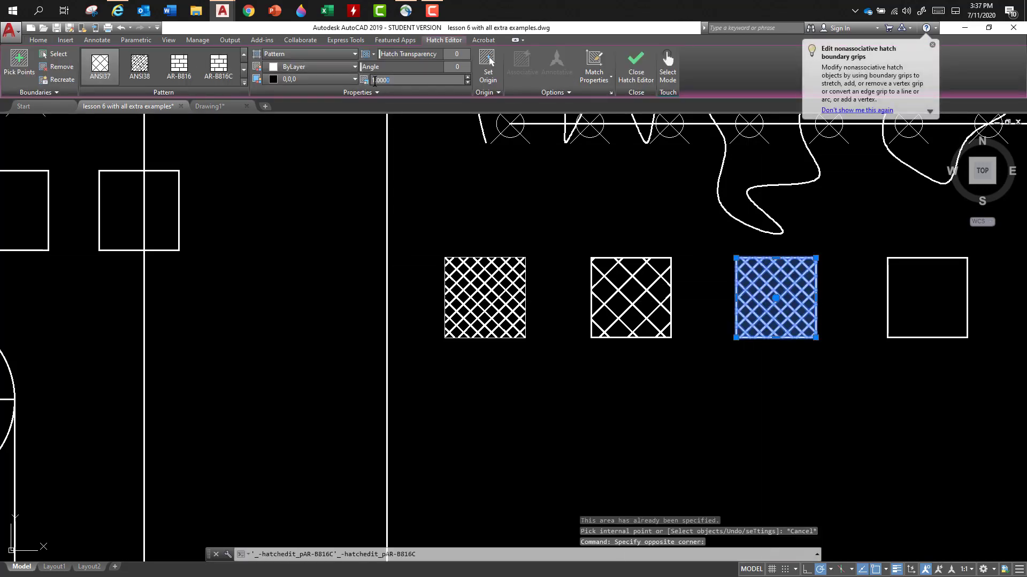
key("BackSpace")
type(".")
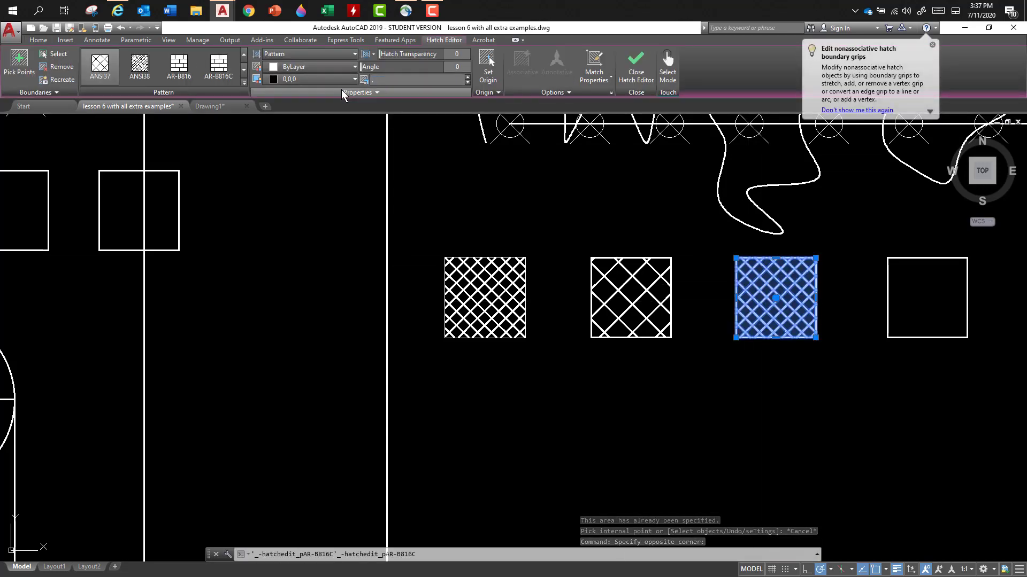
type("5")
key("Return")
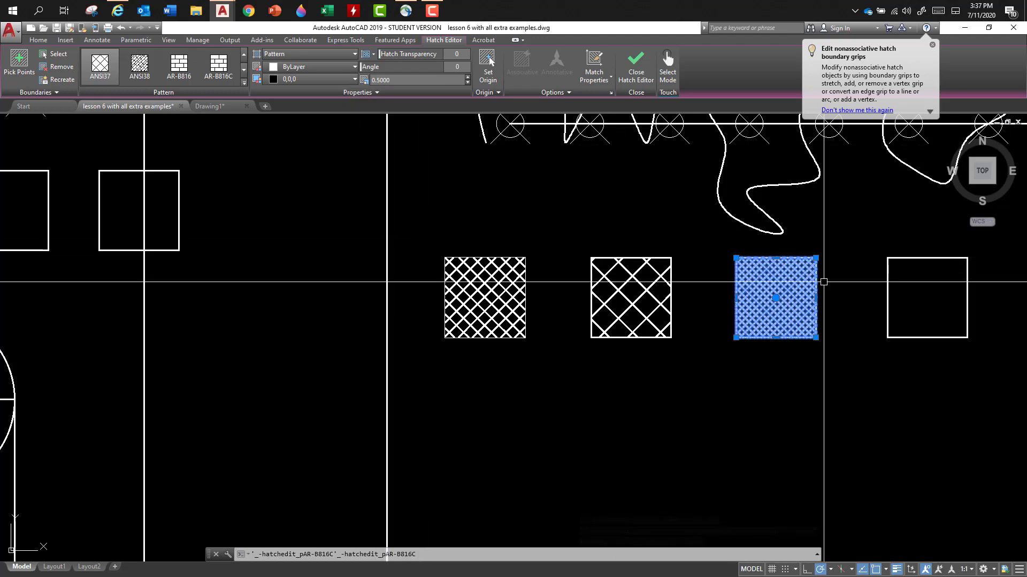
scroll(824, 281, "up", 4)
scroll(827, 287, "down", 2)
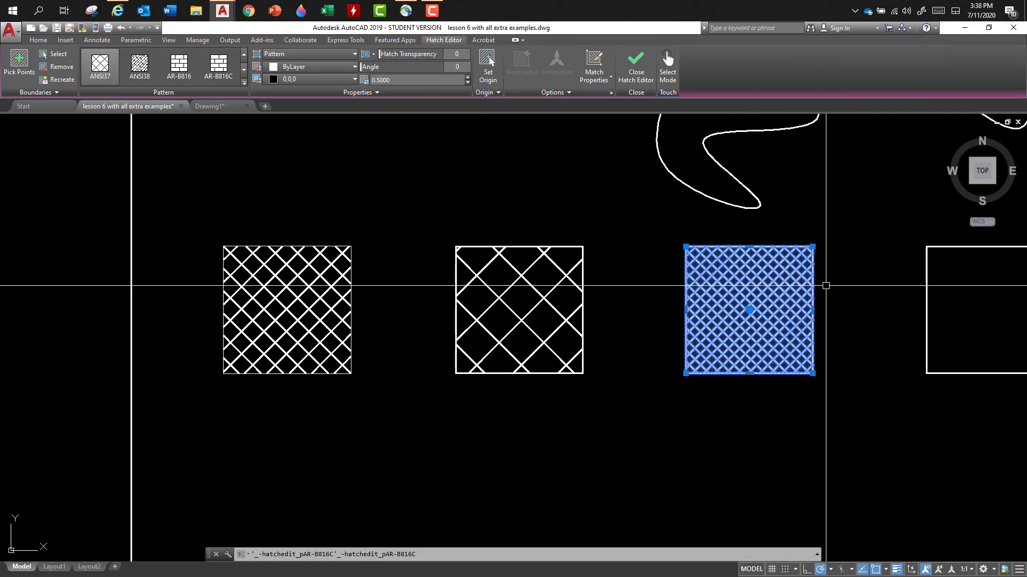
key("Escape")
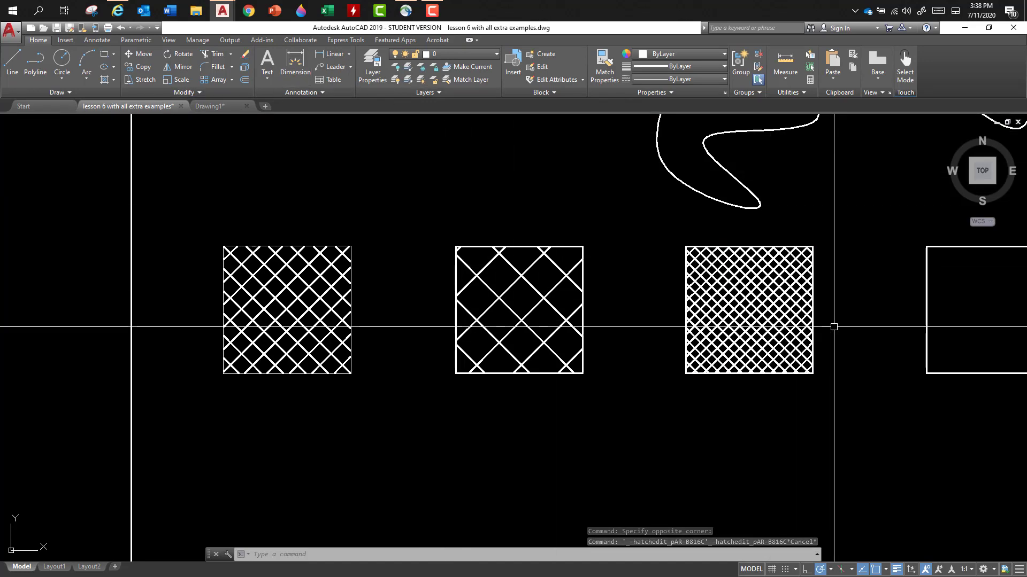
- Set the third square's hatch angle to 45 after trying 63 and 243, and raise the hatch transparency to 85
left_click(752, 306)
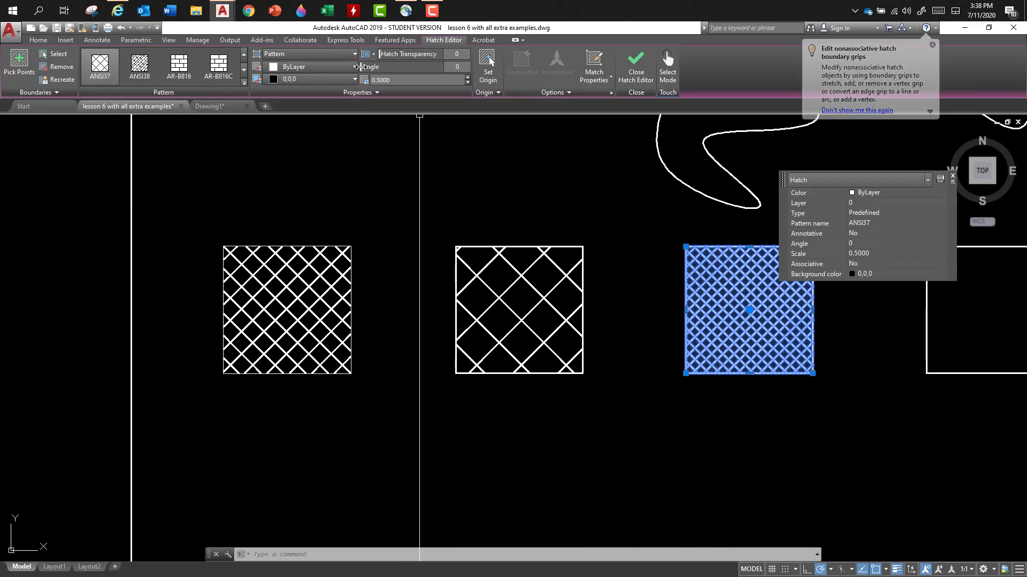
mouse_move(357, 67)
left_mouse_down()
mouse_move(402, 71)
mouse_move(369, 66)
mouse_move(381, 69)
left_mouse_up()
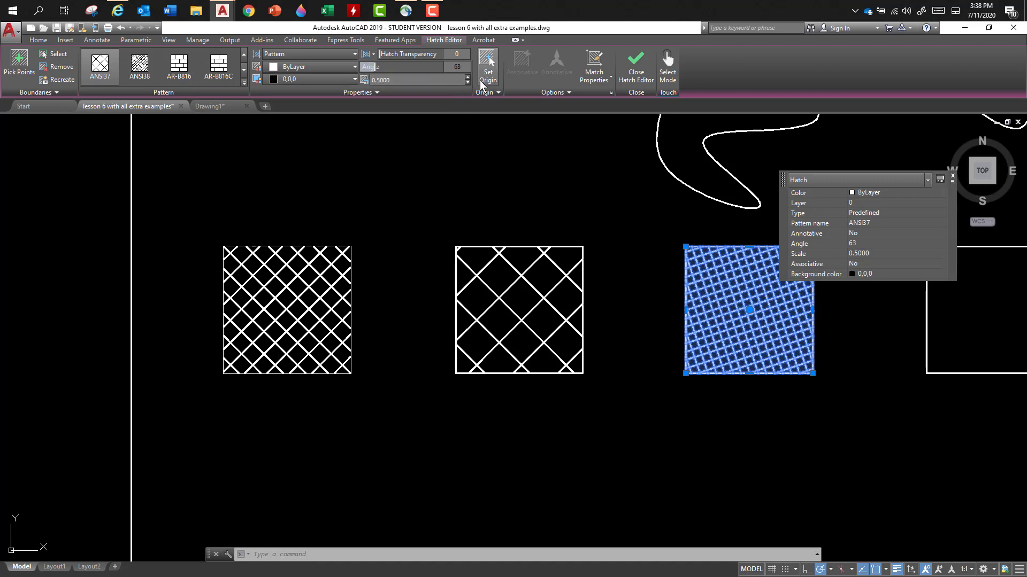
type("243")
key("Return")
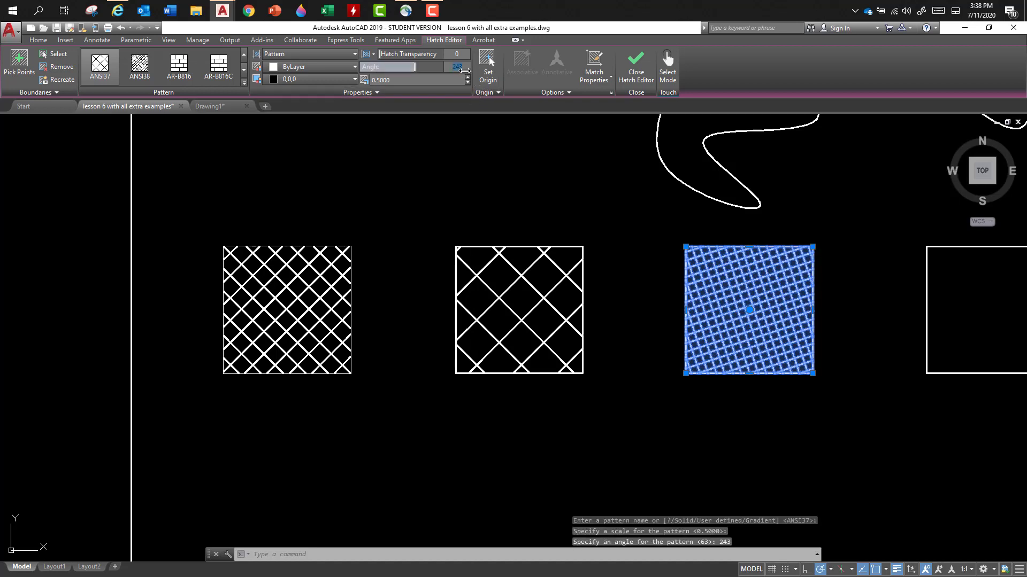
type("45")
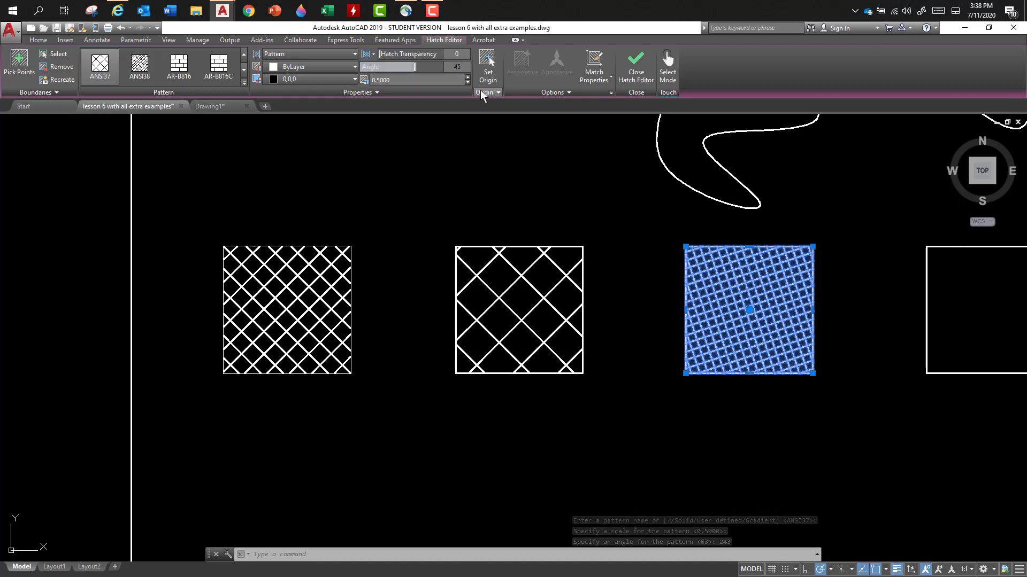
key("Return")
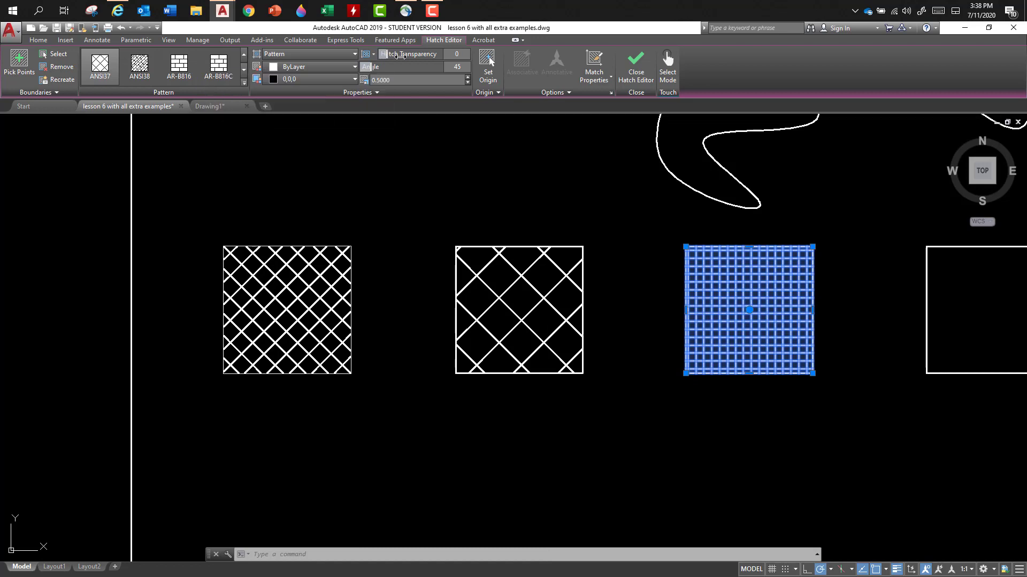
left_click_drag(400, 55, 431, 61)
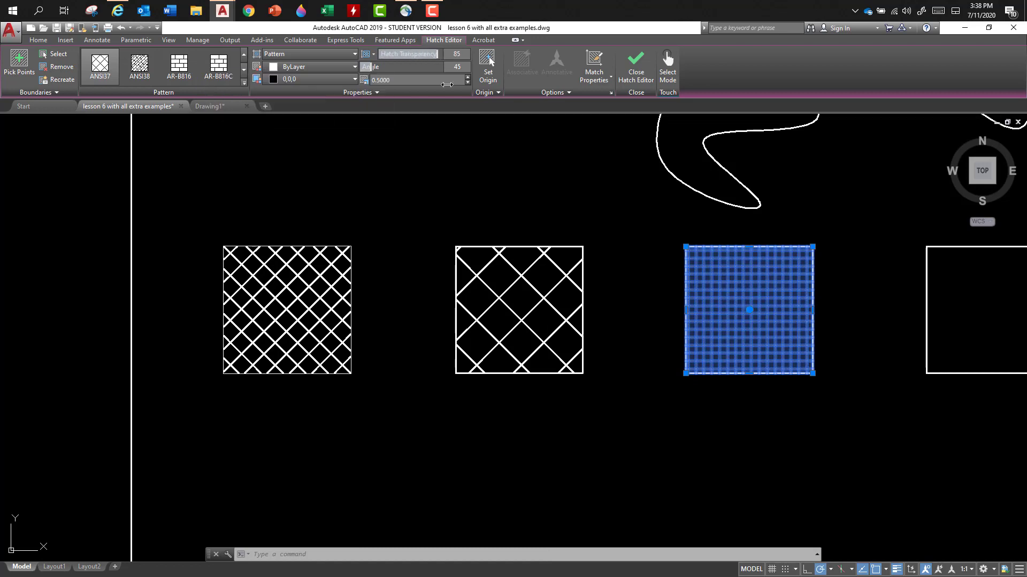
- Set the transparency of the third square's hatch back to 0 and leave hatch editing
key("Escape")
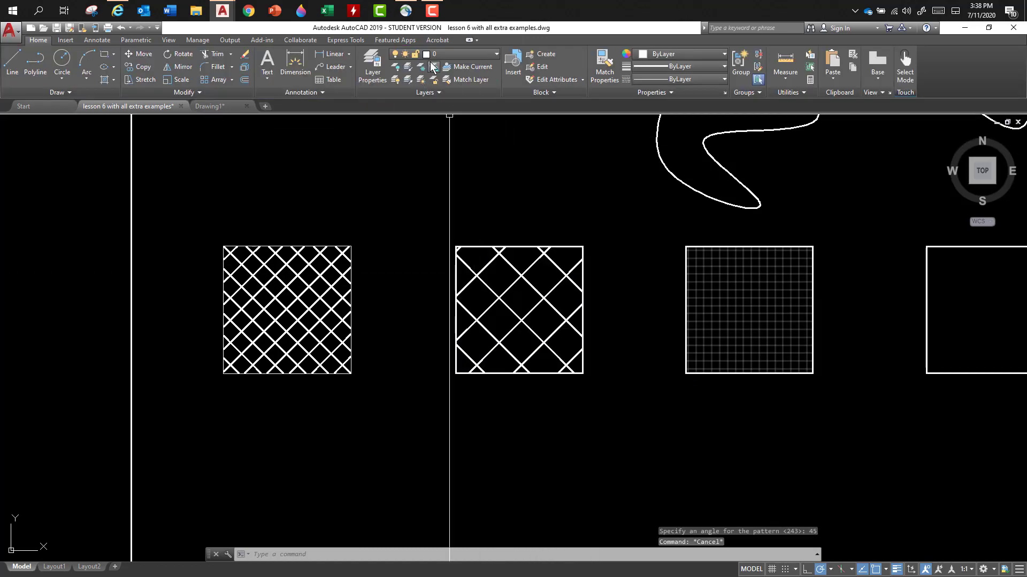
left_click(744, 323)
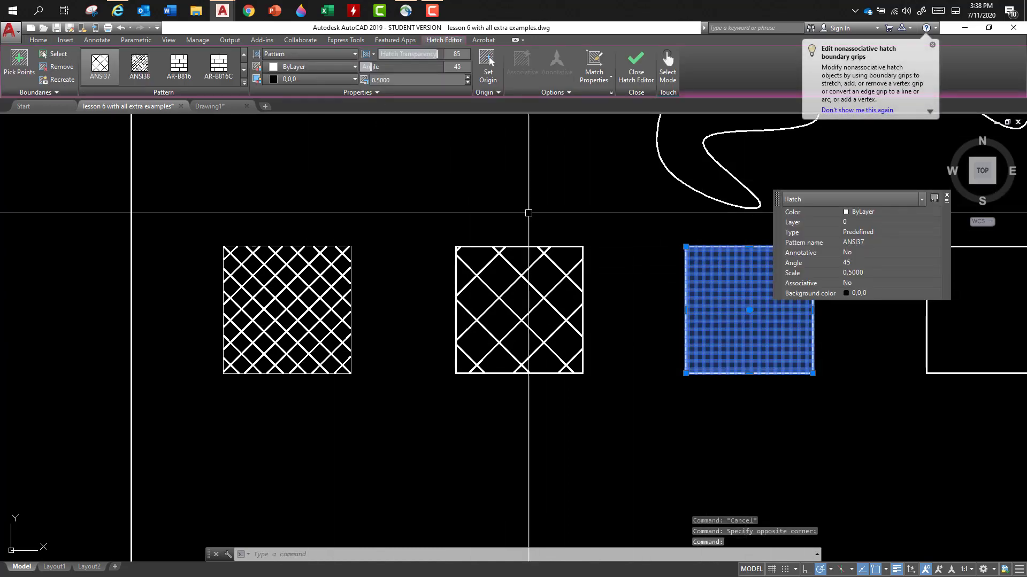
left_click(946, 197)
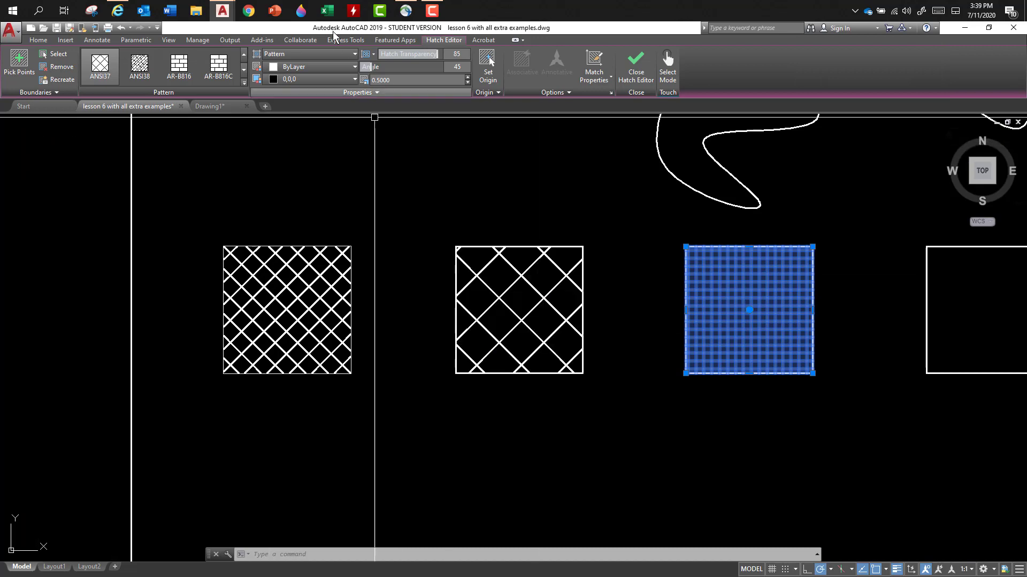
left_click_drag(431, 51, 364, 54)
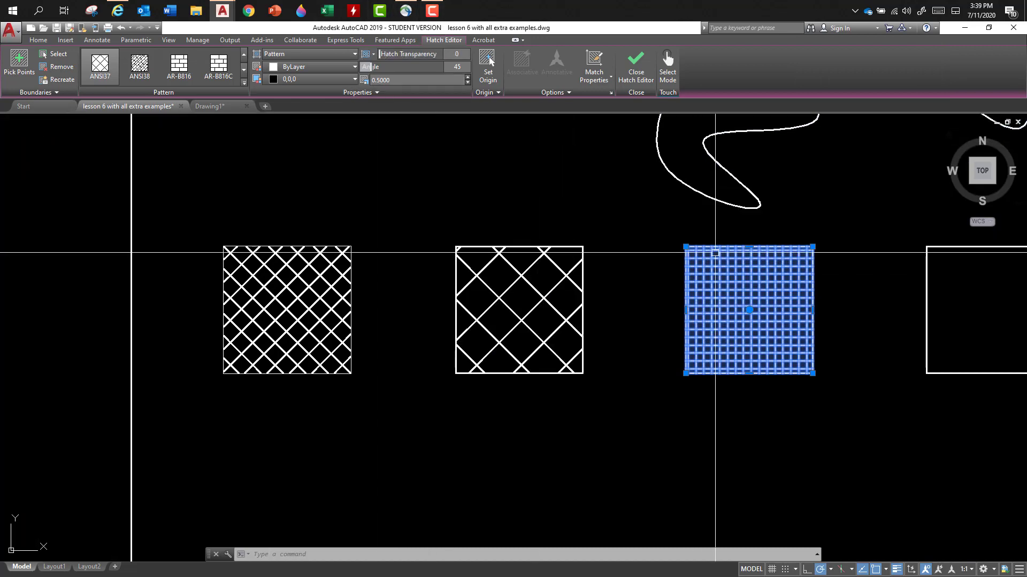
key("Escape")
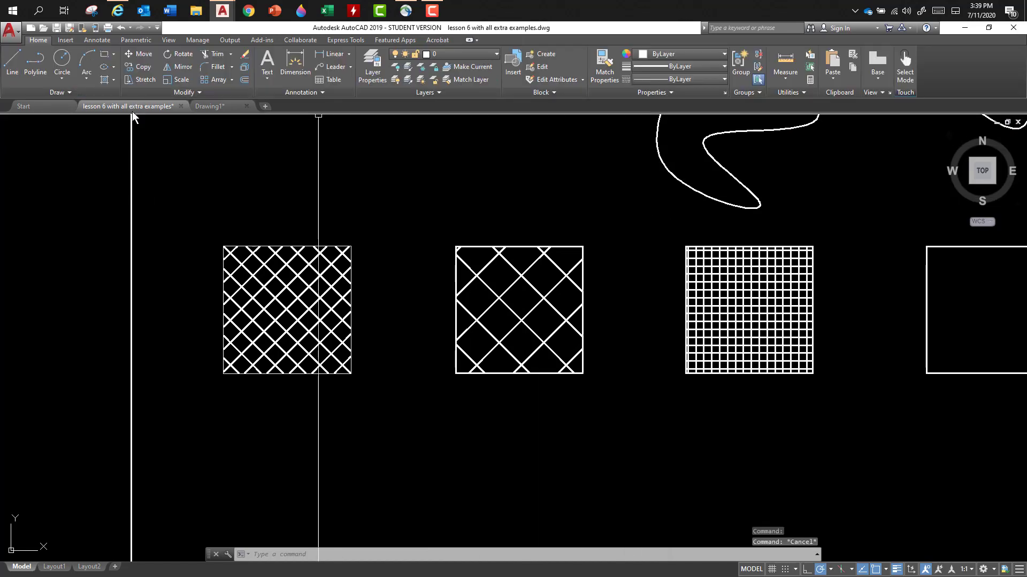
- Hatch the fourth square and the two enclosed spline areas below the divided line with the ANSI31 pattern at scale 1
scroll(204, 219, "down", 2)
mouse_move(491, 370)
middle_mouse_down()
mouse_move(412, 332)
mouse_move(300, 319)
mouse_move(229, 335)
mouse_move(144, 433)
middle_mouse_up()
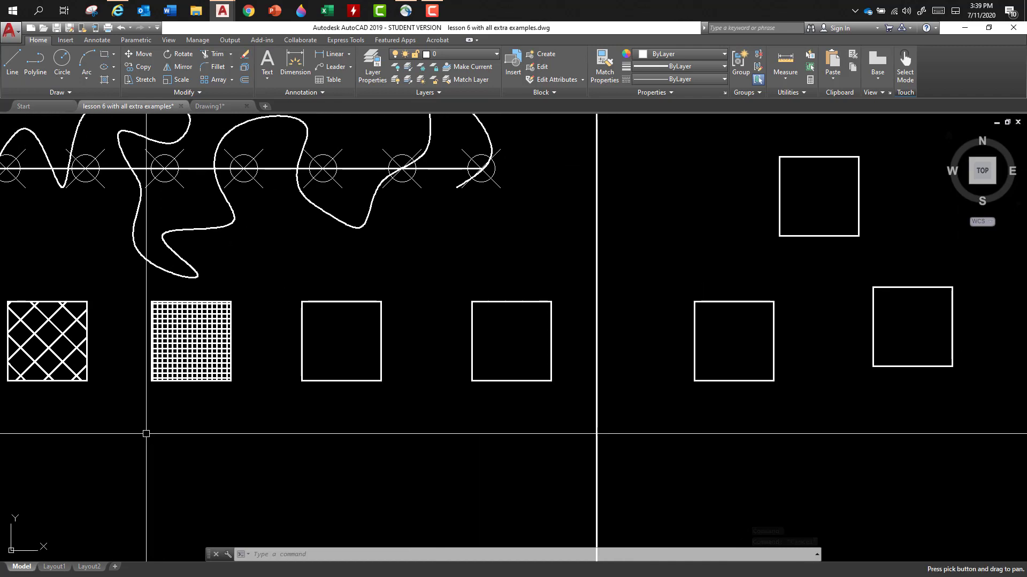
left_click(105, 80)
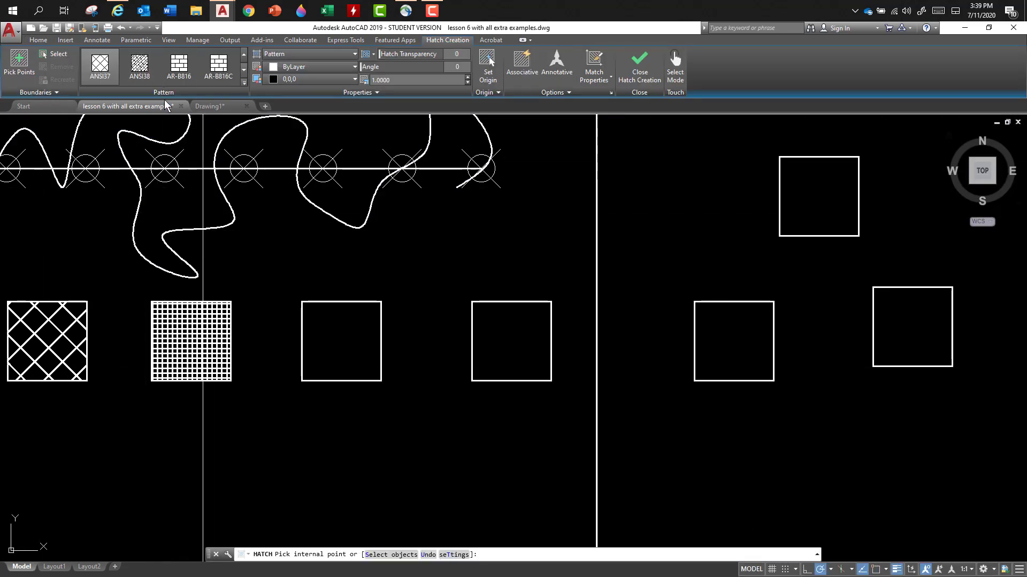
left_click(243, 81)
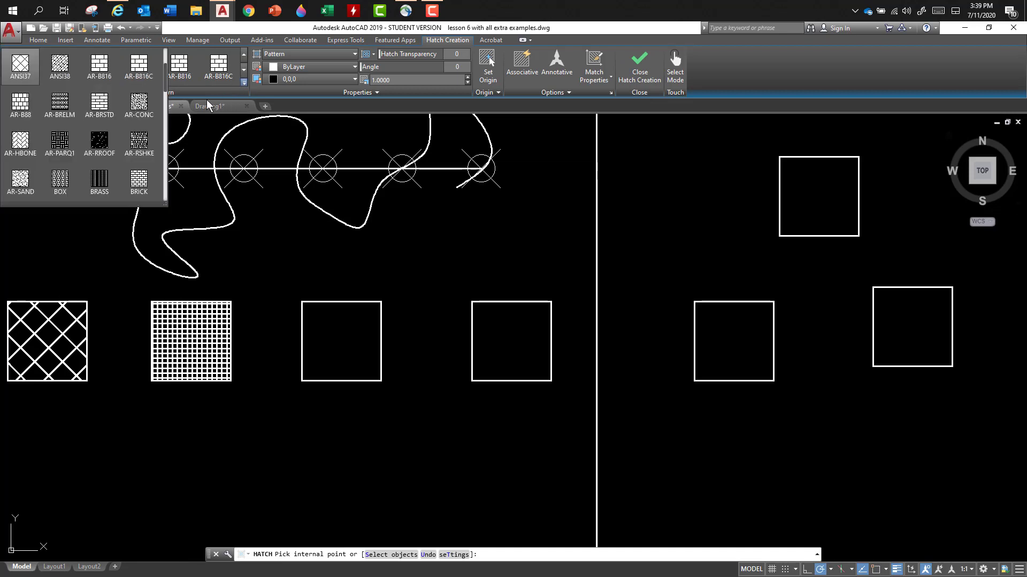
scroll(72, 80, "up", 2)
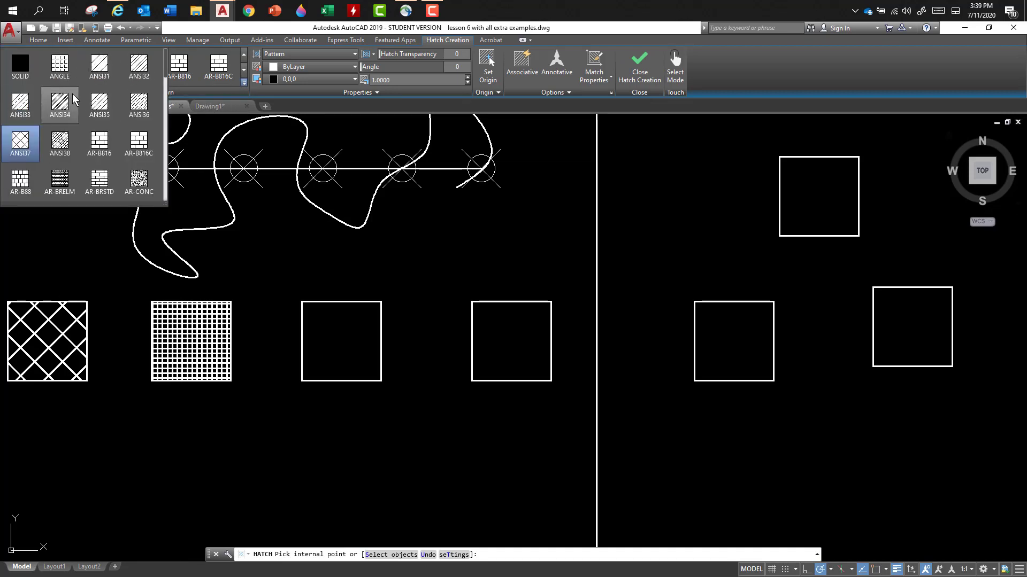
left_click(100, 68)
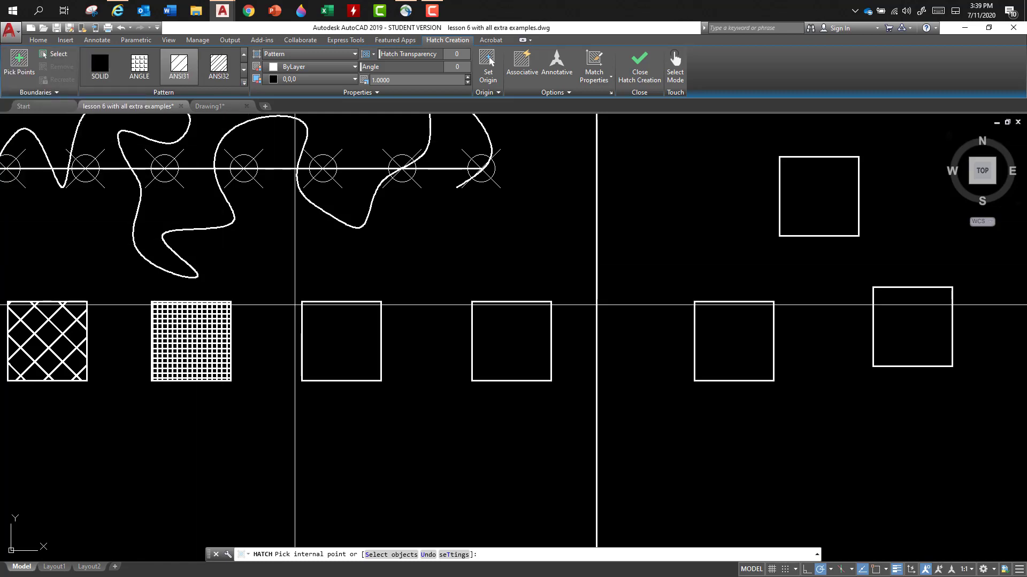
left_click(321, 342)
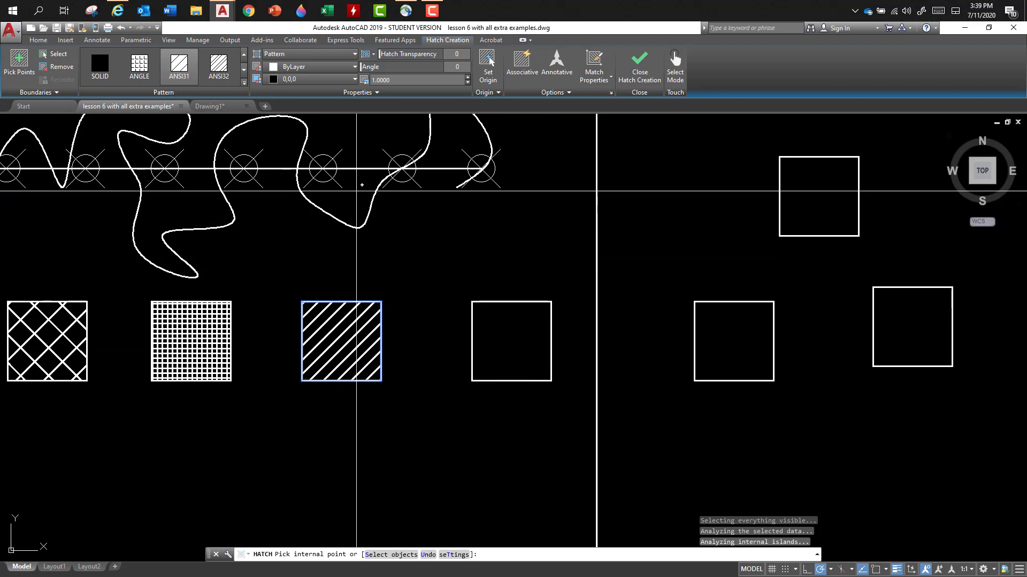
left_click(344, 193)
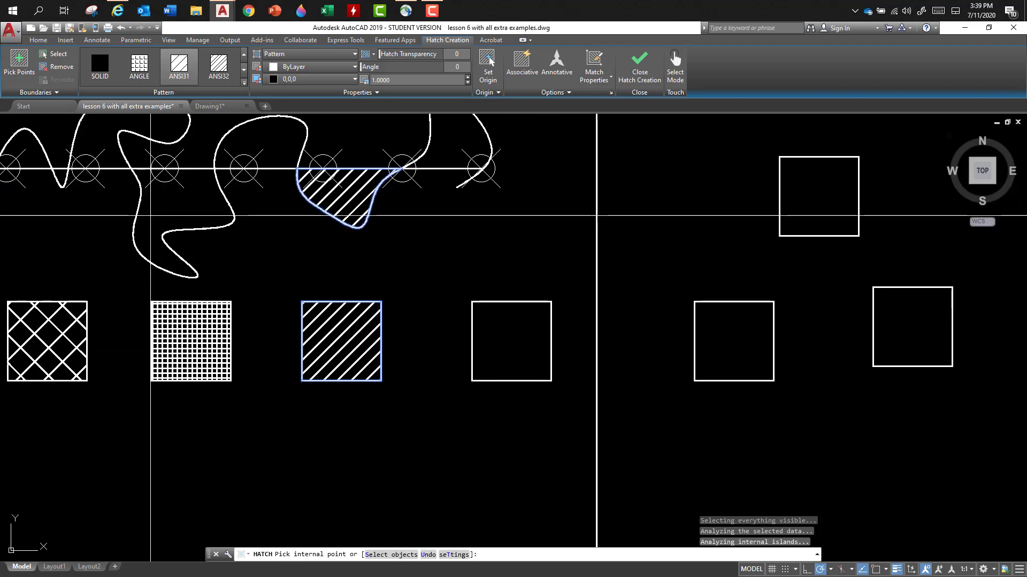
left_click(156, 211)
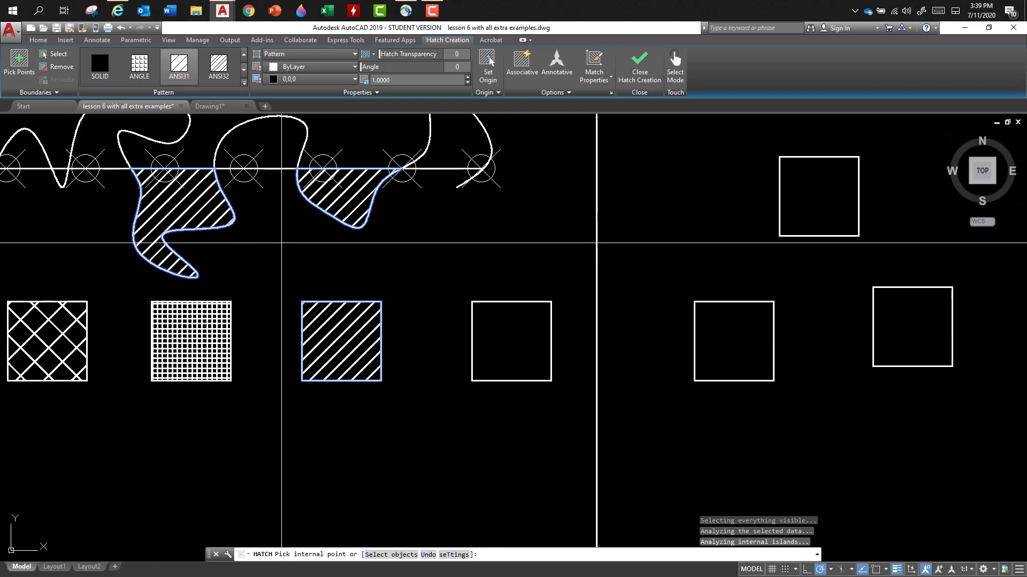
key("Escape")
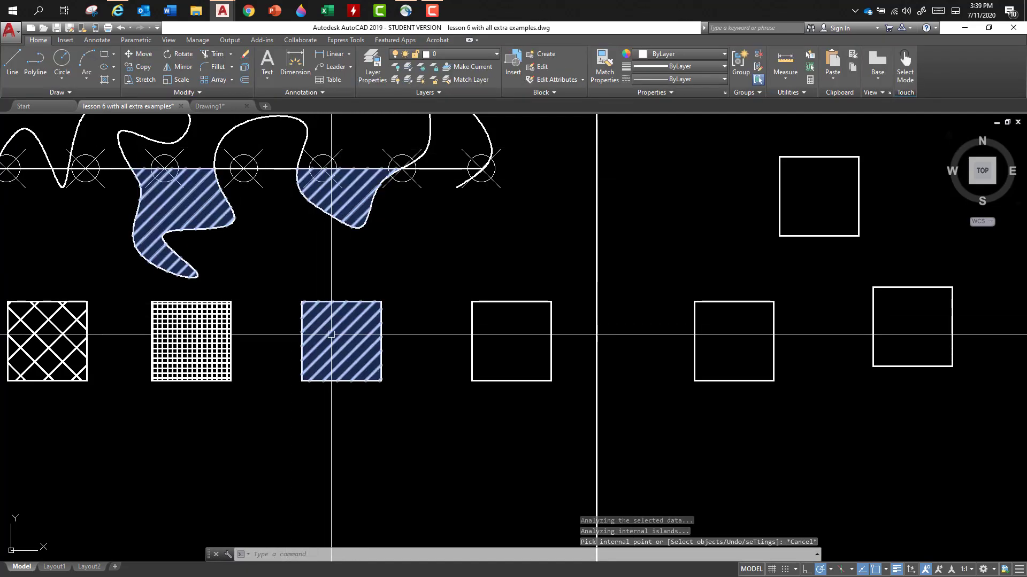
- Separate the combined ANSI31 hatch into independent hatches and check that the fourth square's hatch highlights alone
left_click(336, 342)
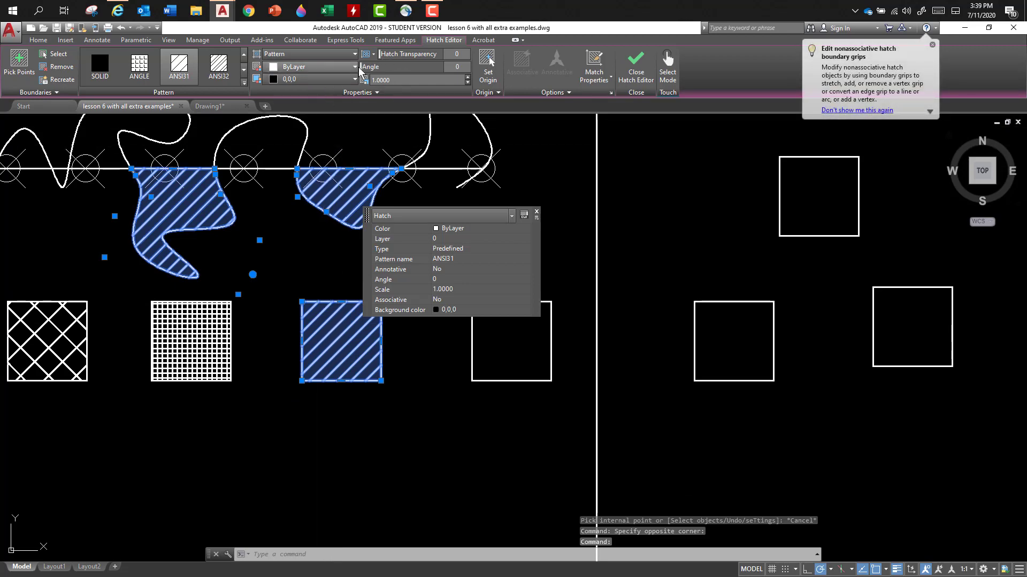
mouse_move(362, 67)
left_mouse_down()
mouse_move(388, 69)
mouse_move(368, 70)
left_mouse_up()
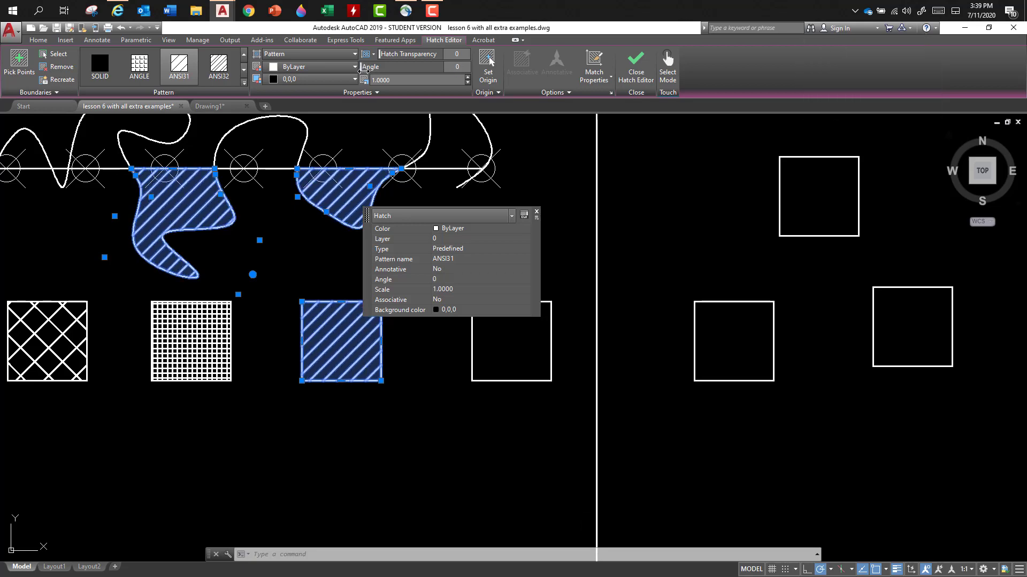
key("Escape")
left_click(335, 200)
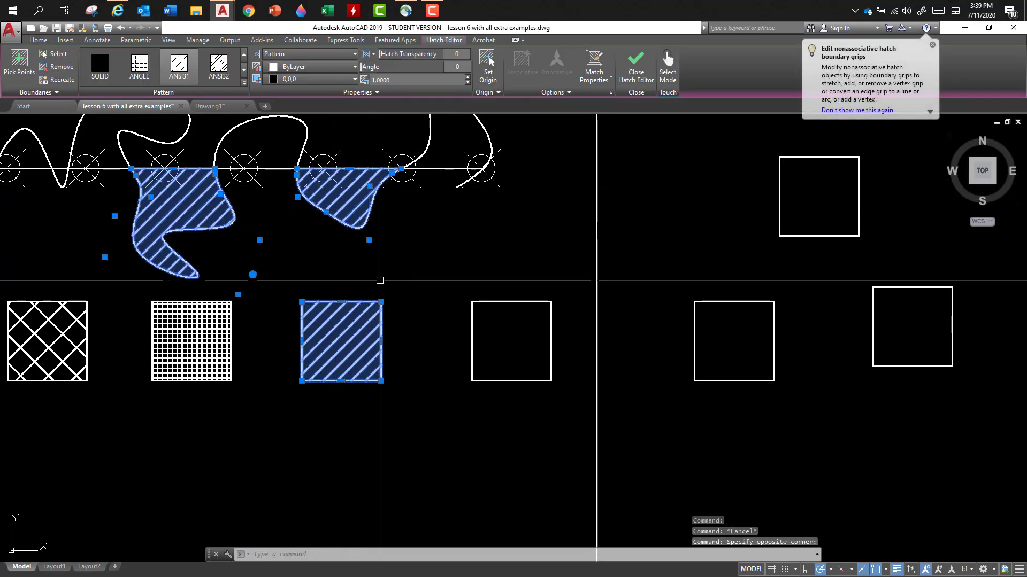
left_click(568, 93)
left_click(541, 119)
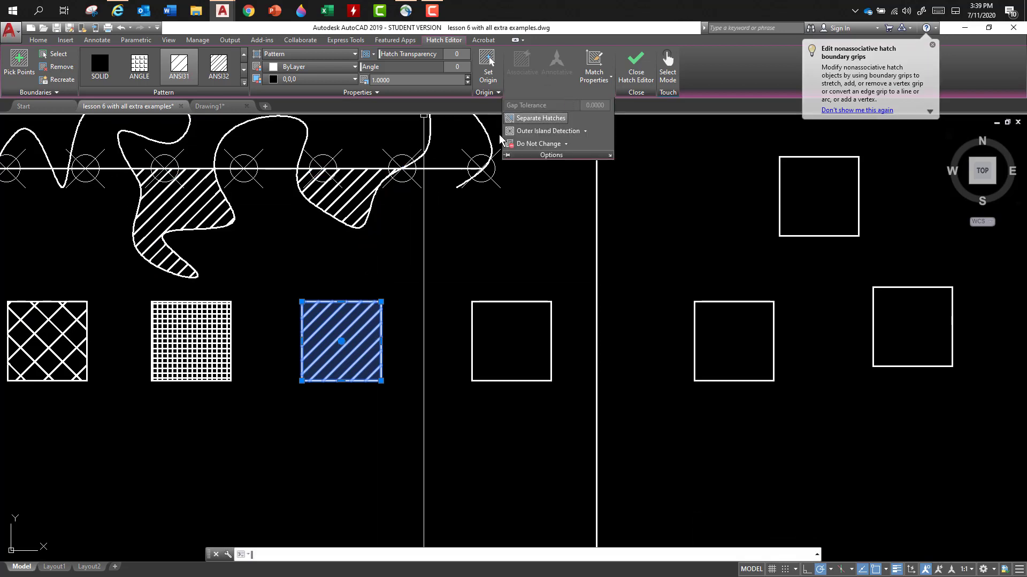
key("Escape")
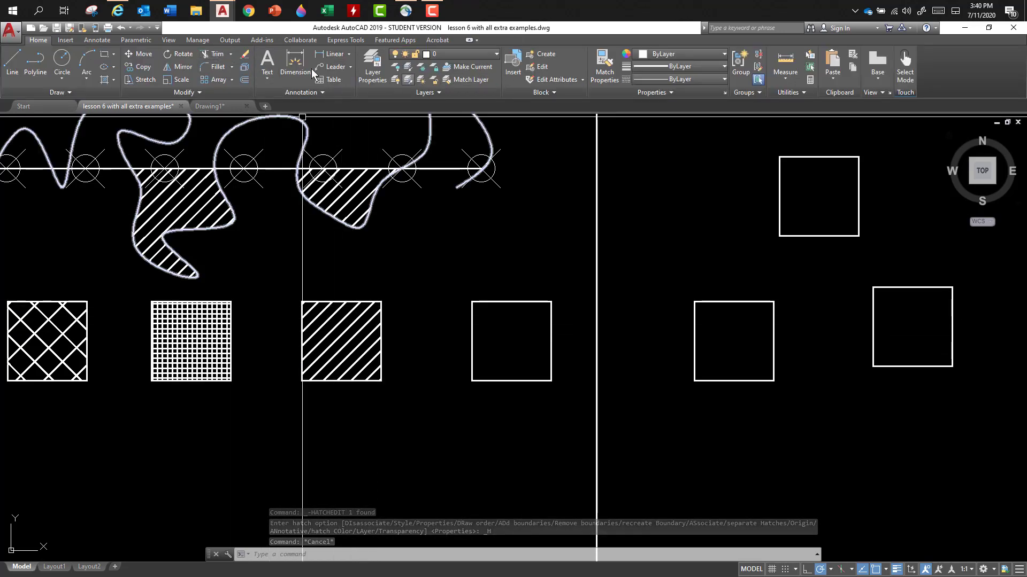
left_click(346, 345)
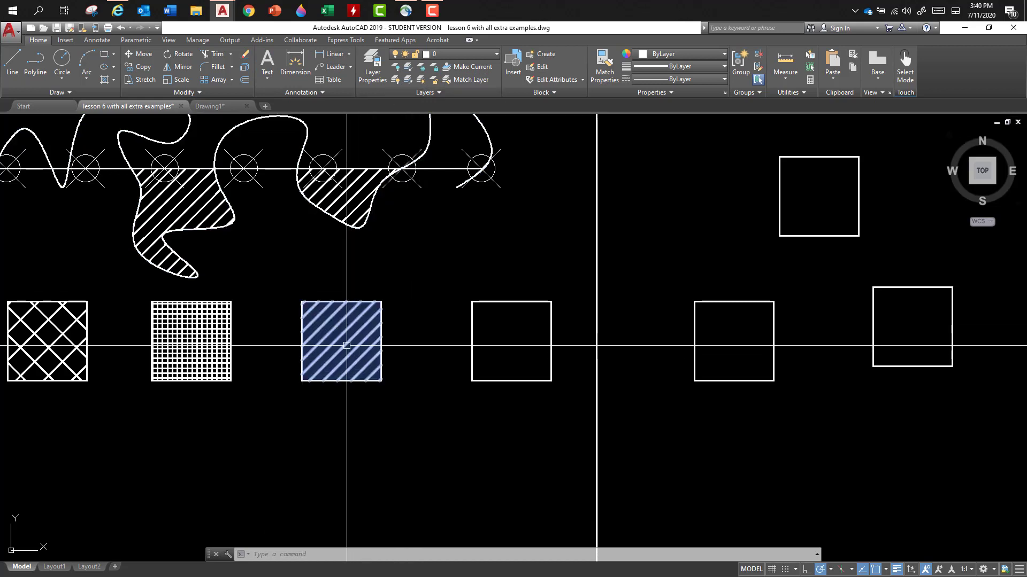
key("Escape")
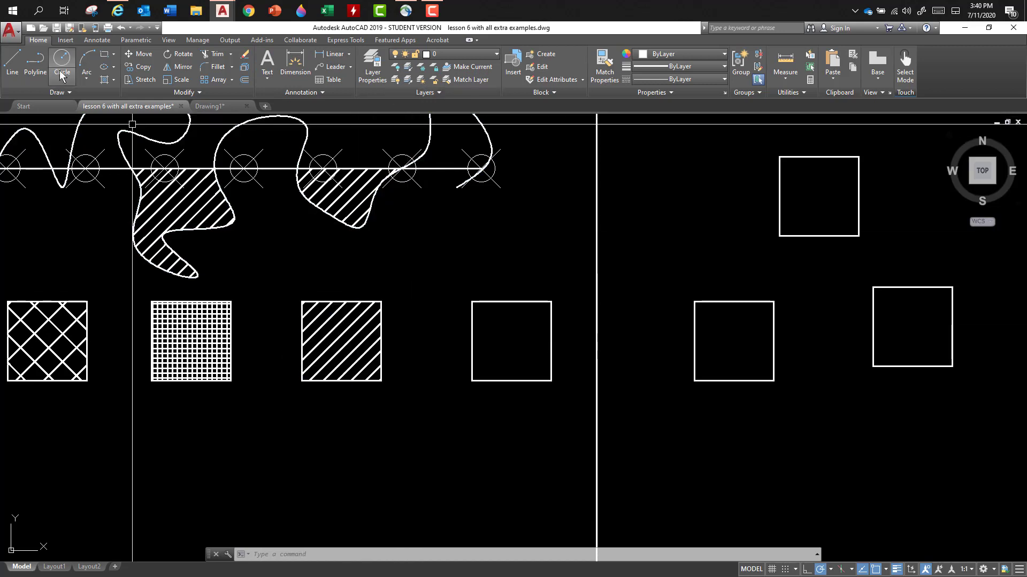
- Apply a hatch with the BRICK pattern at scale 1 inside the fifth square
left_click(105, 80)
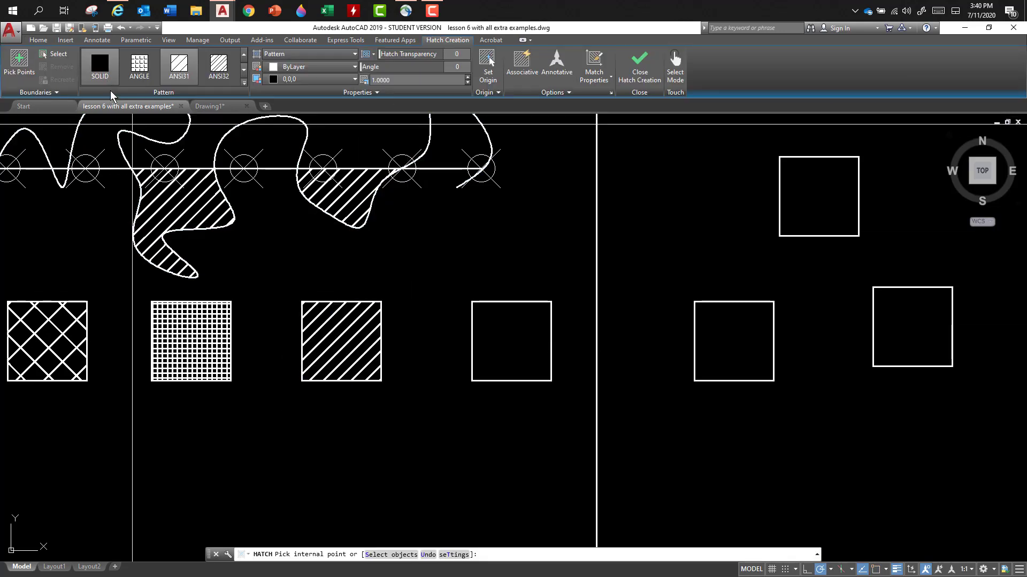
left_click(244, 83)
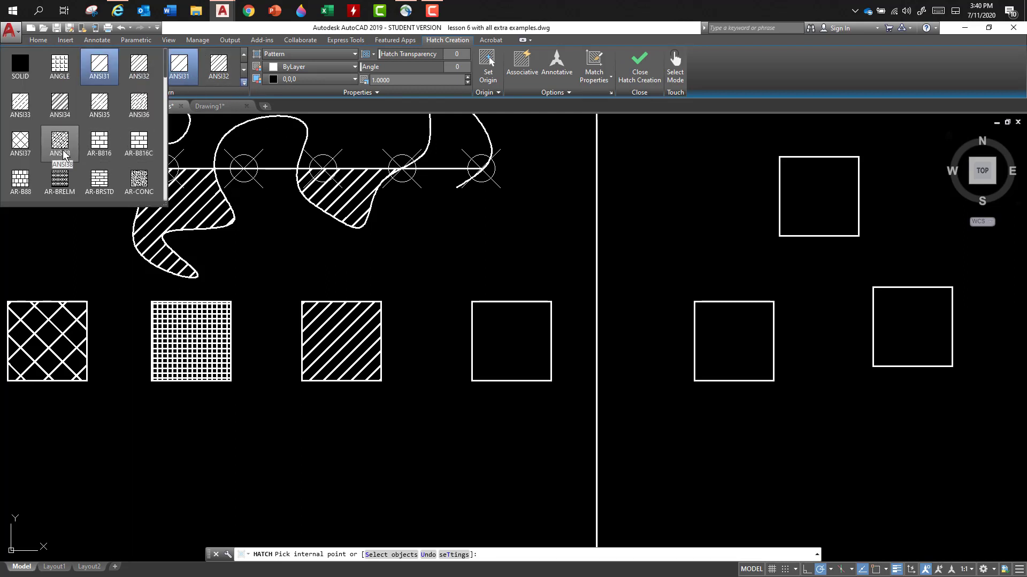
scroll(63, 150, "down", 2)
scroll(67, 148, "down", 1)
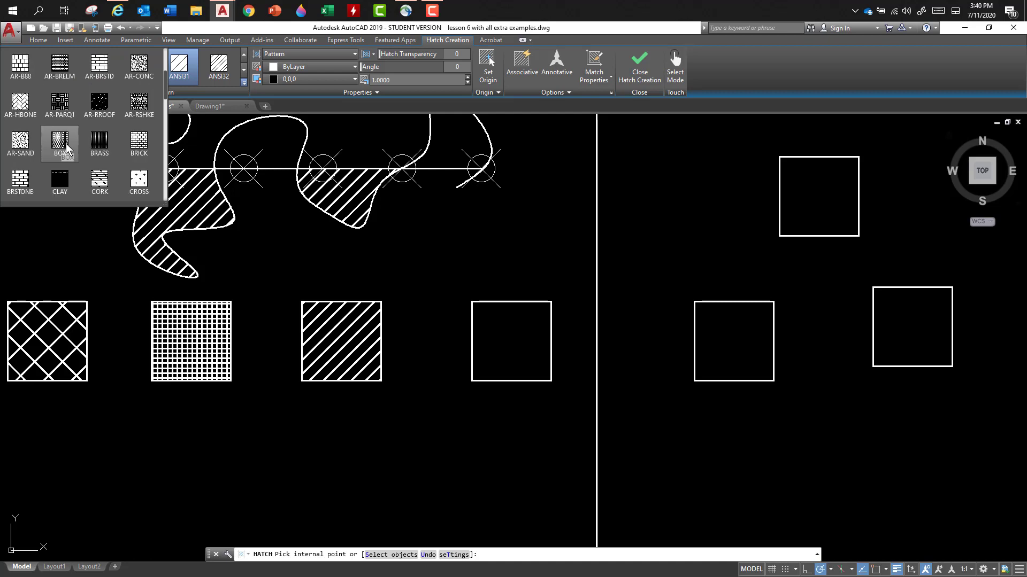
scroll(80, 145, "up", 1)
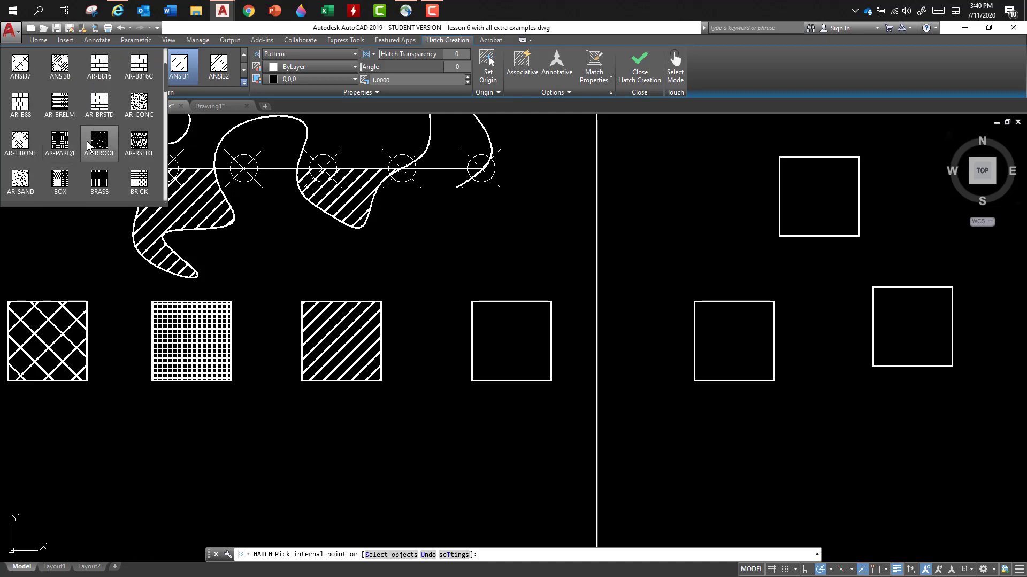
left_click(138, 183)
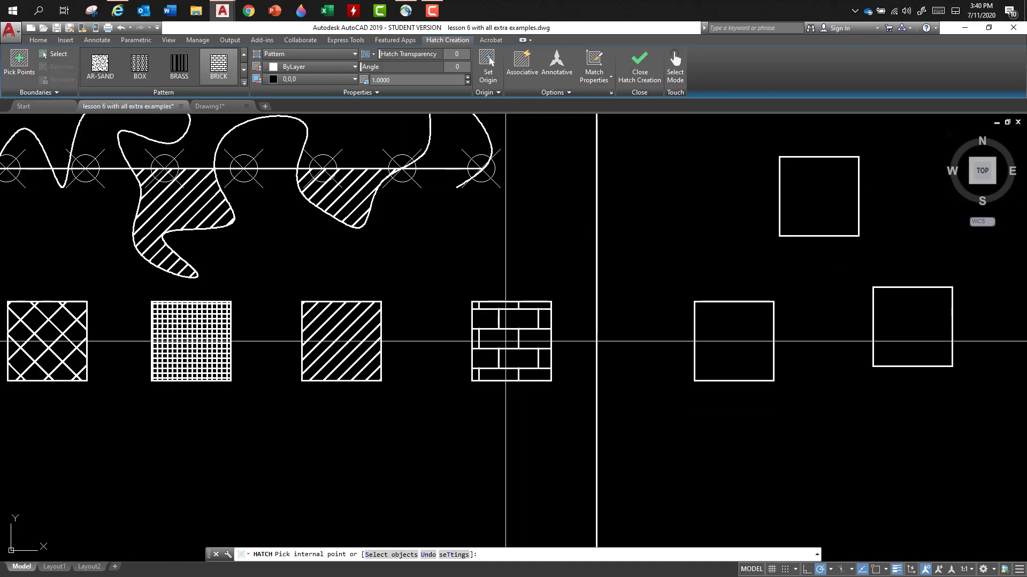
left_click(511, 341)
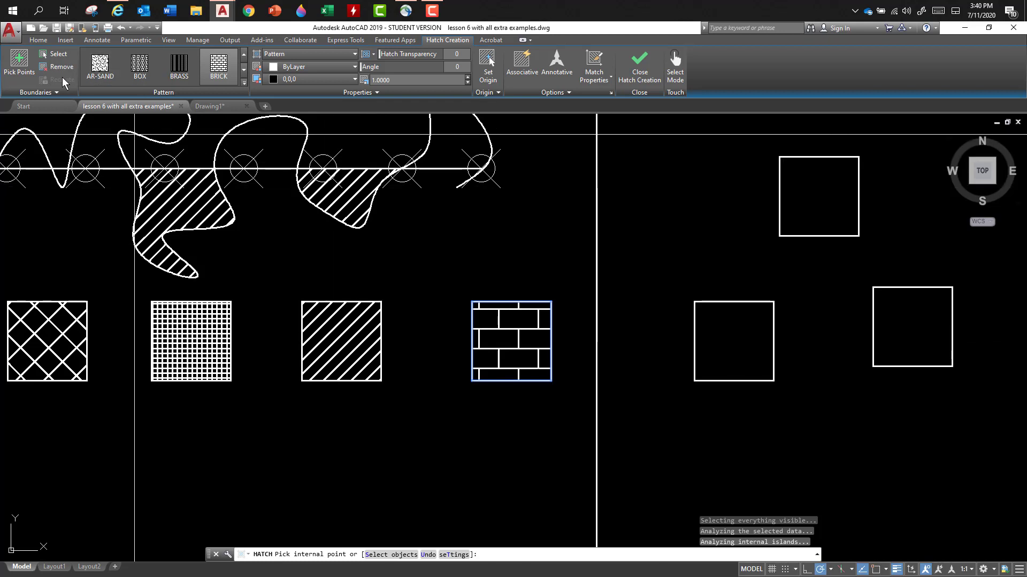
- Preview other patterns on the fifth square's hatch and change it to GRAVEL
left_click(92, 78)
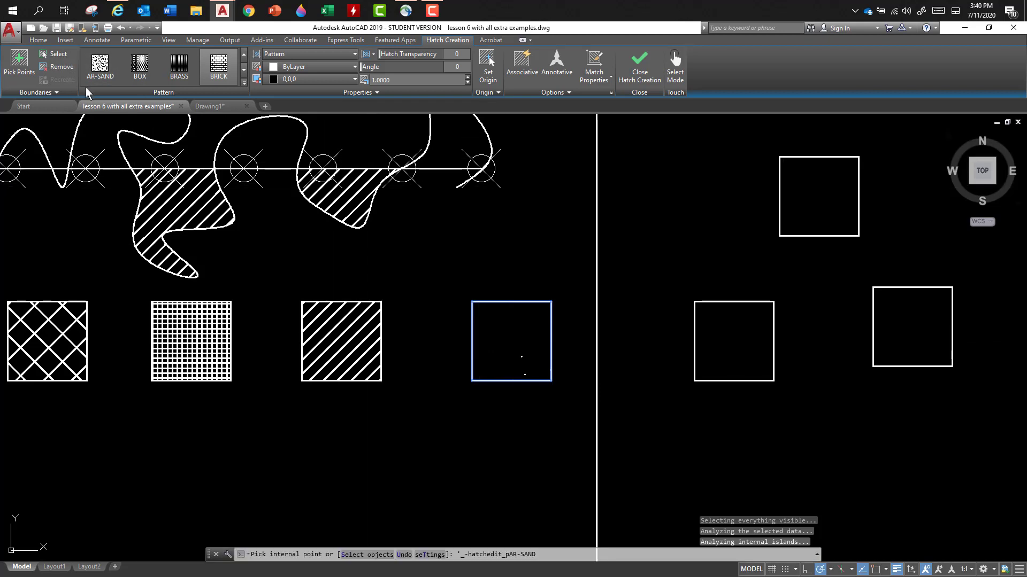
left_click(244, 83)
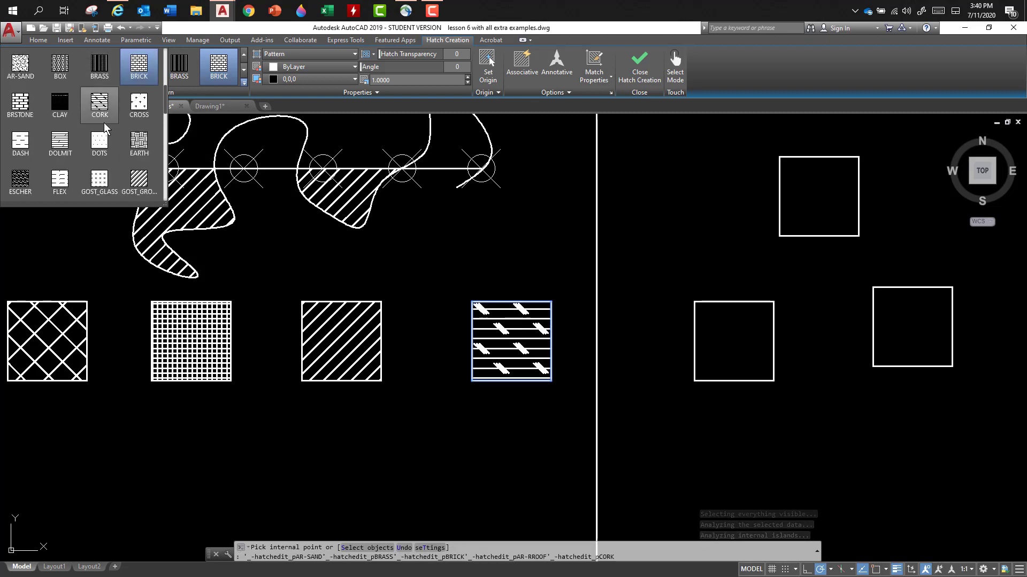
scroll(104, 123, "down", 1)
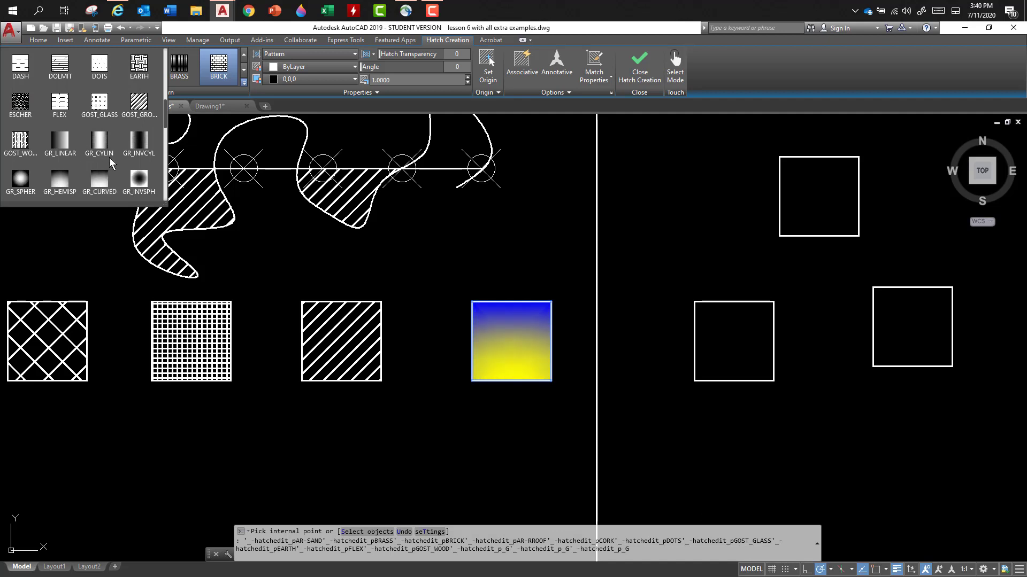
scroll(73, 140, "down", 1)
scroll(73, 142, "down", 2)
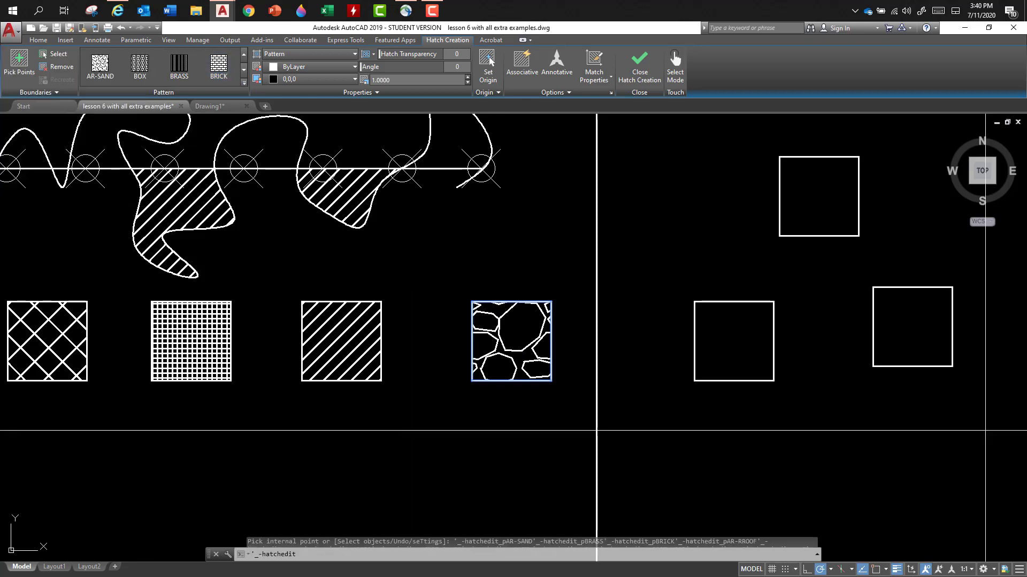
- Add the nearest square outside the frame to the GRAVEL hatching with separate hatches enabled, finish, and select the fifth square's hatch
left_click(731, 338)
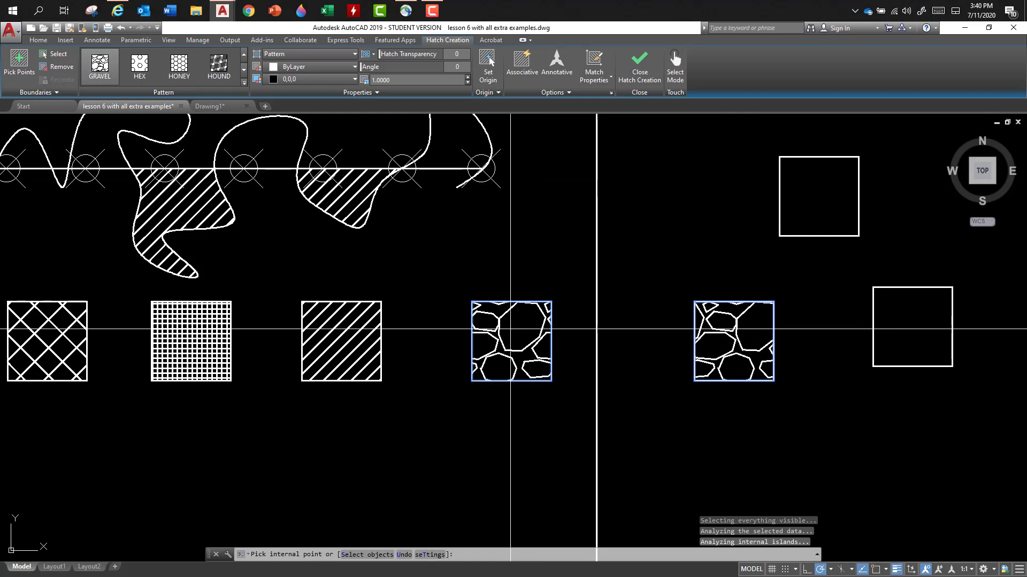
left_click(540, 92)
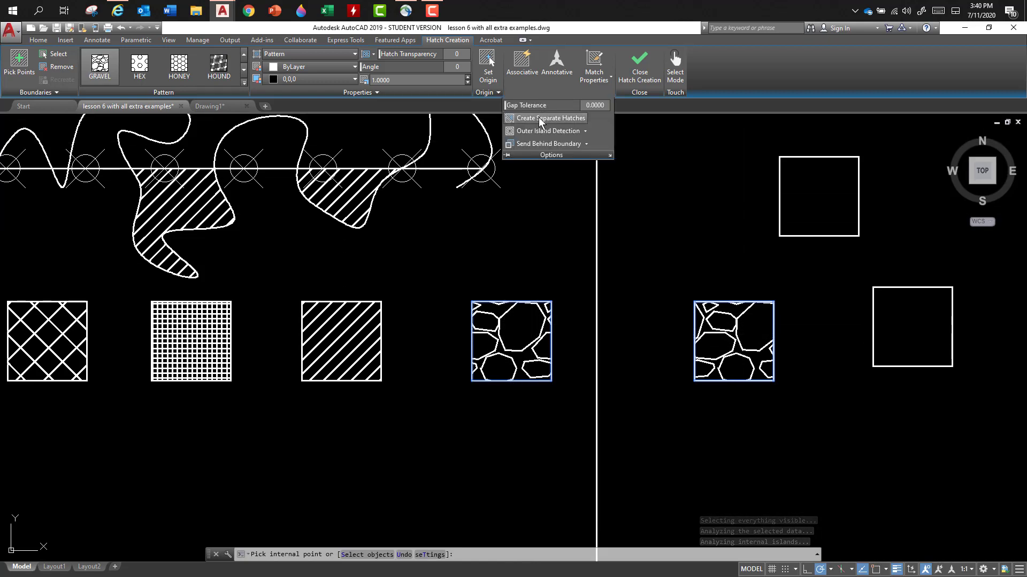
left_click(538, 117)
key("Escape")
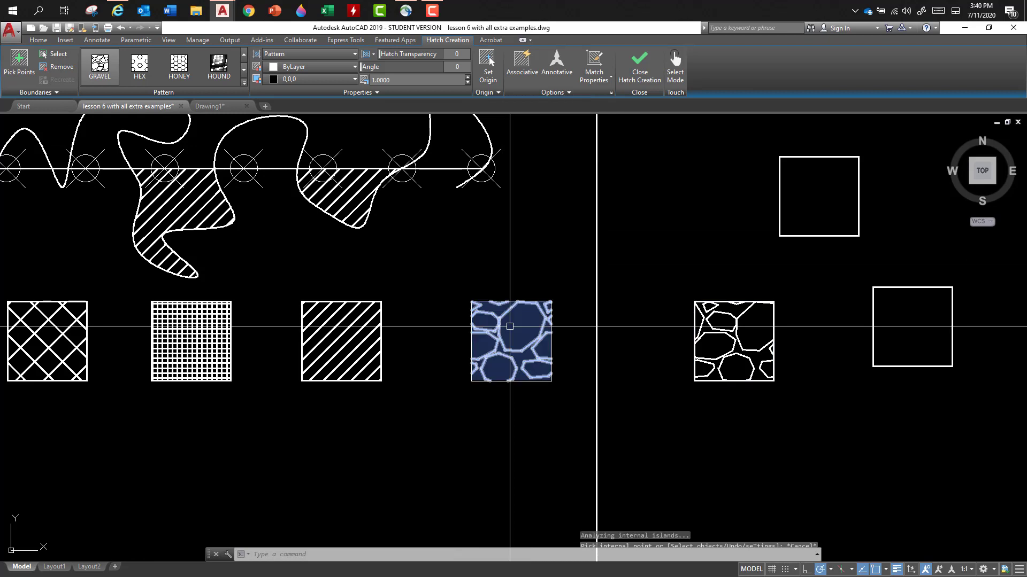
left_click(505, 339)
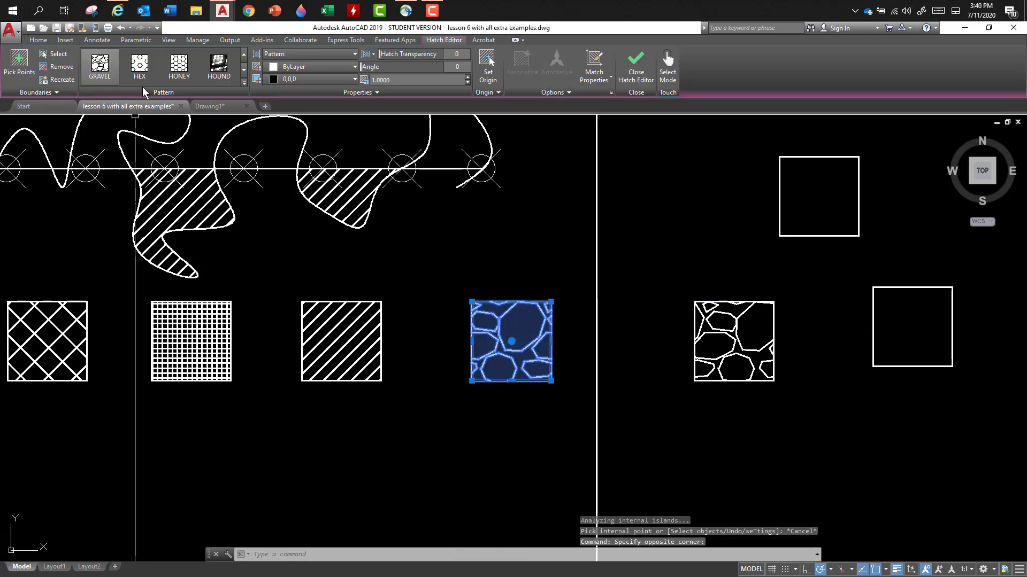
- Set the scale of the fifth square's GRAVEL hatch to 0.1 and inspect the denser pattern
left_click(215, 82)
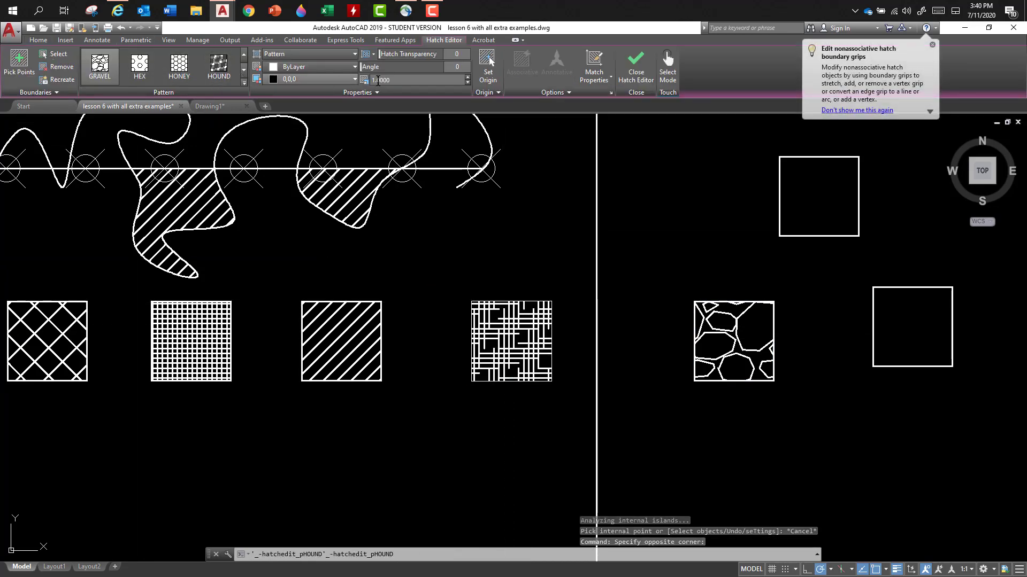
left_click_drag(398, 81, 370, 80)
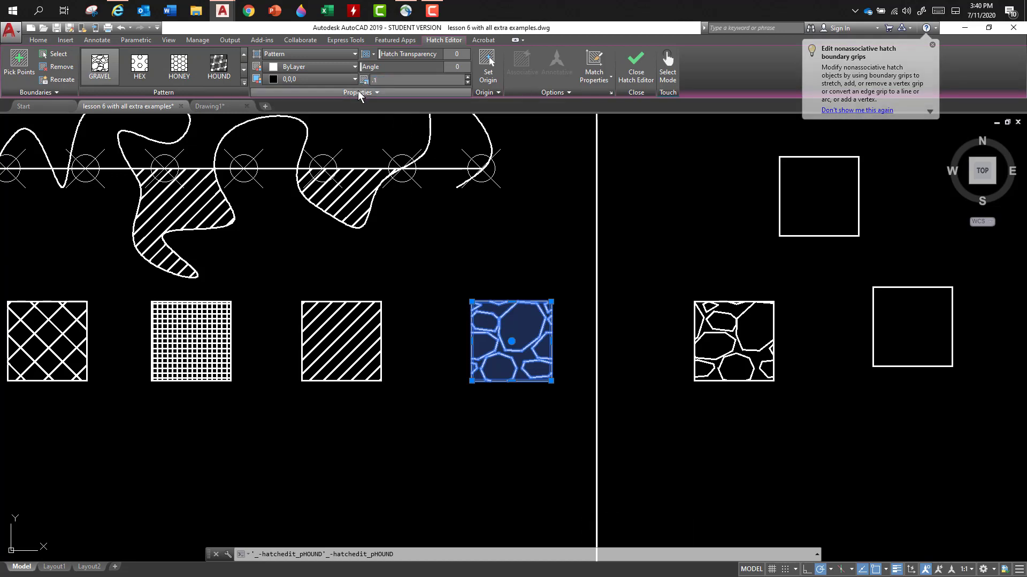
key("Return")
left_click(580, 359)
key("Escape")
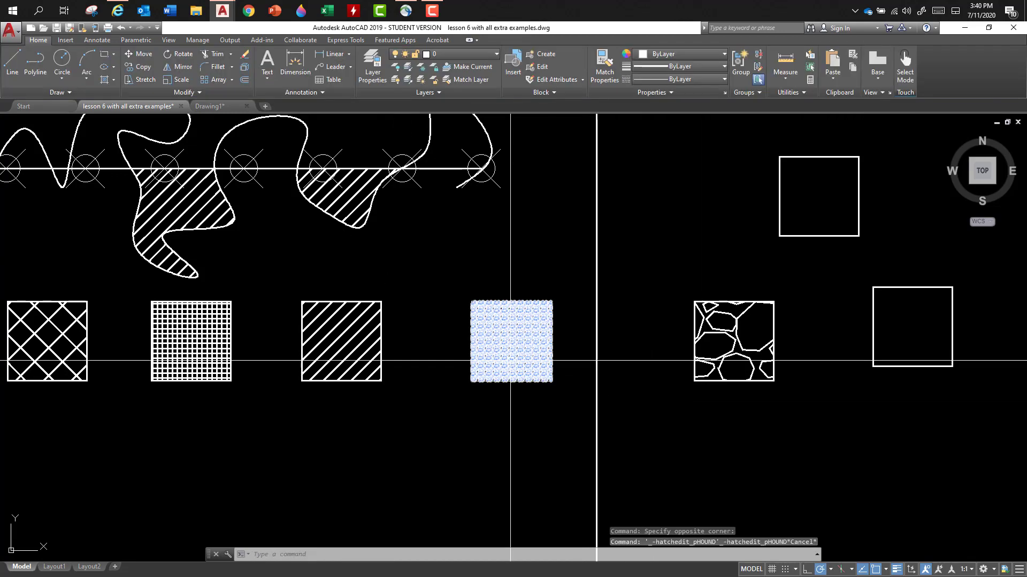
scroll(511, 350, "up", 5)
scroll(512, 350, "up", 5)
scroll(512, 350, "down", 10)
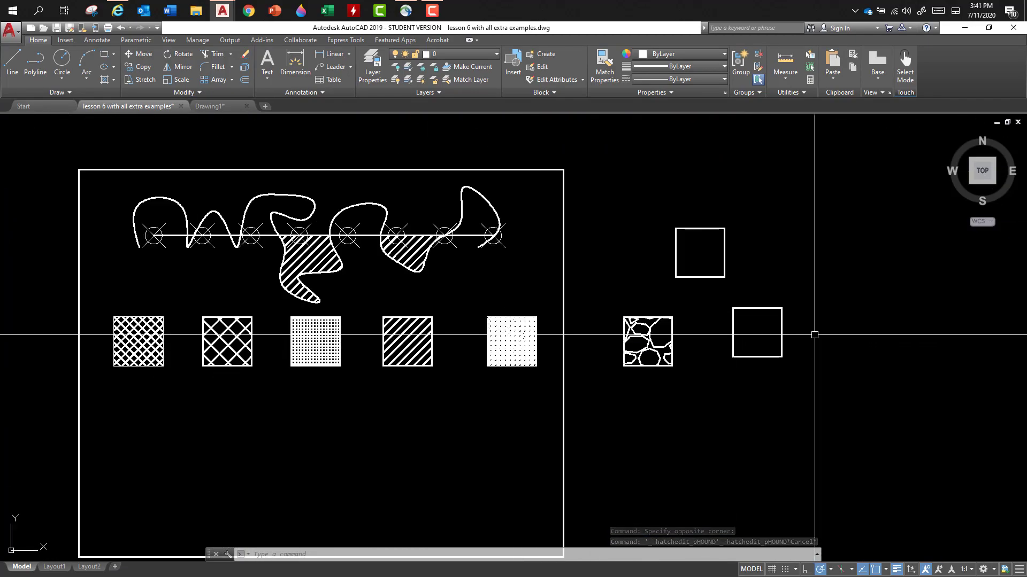
- Apply a HONEY hatch at scale 1 to the uppermost square outside the frame
left_click(105, 80)
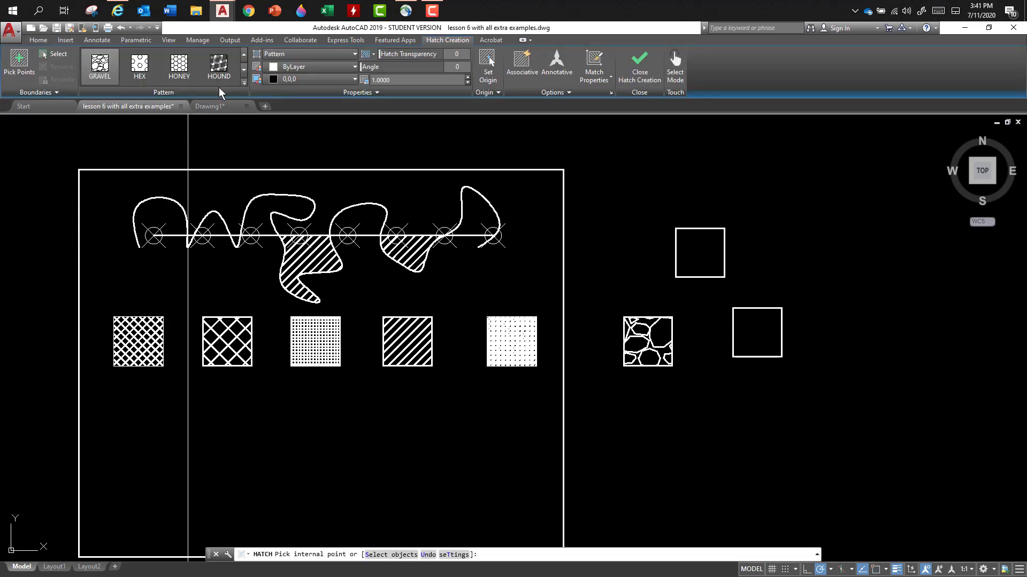
left_click(179, 66)
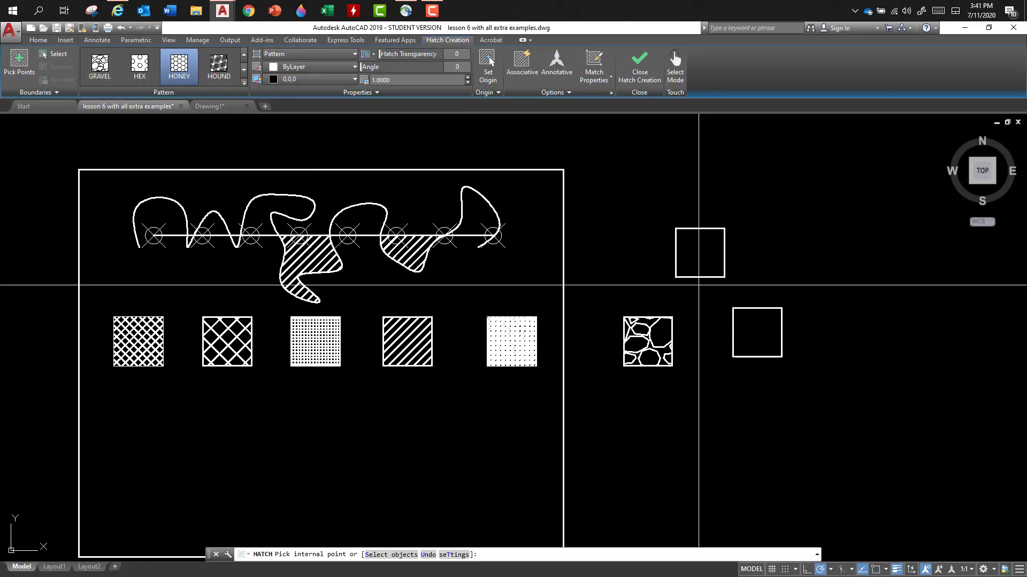
left_click(699, 253)
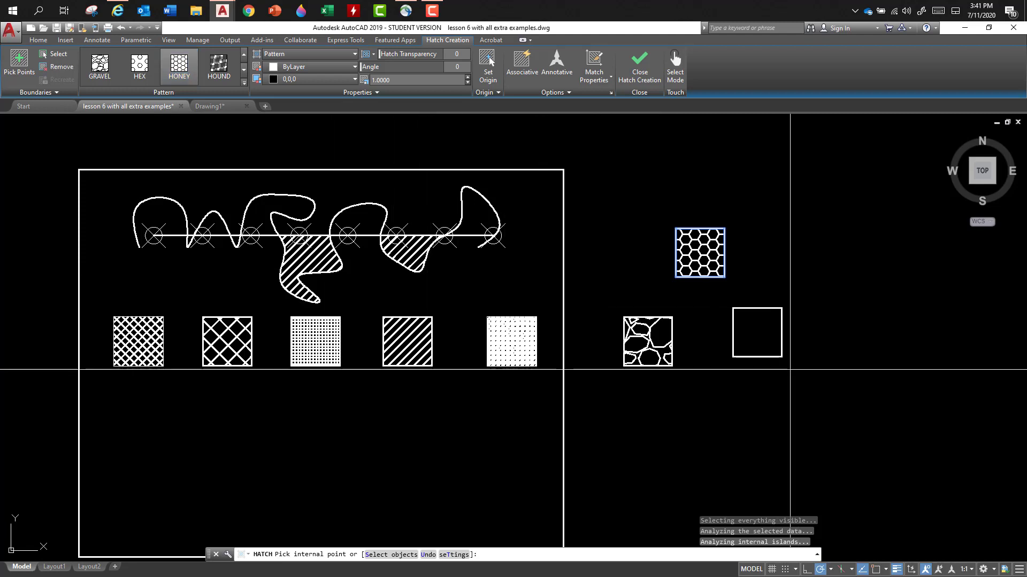
key("Escape")
- Delete the hatches inside the fifth and third squares of the row
left_click(505, 342)
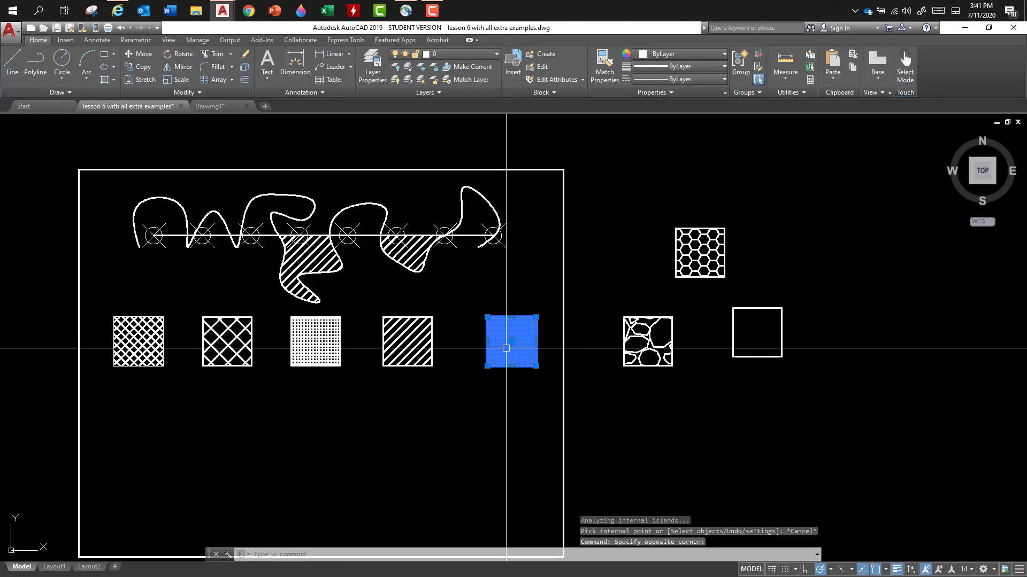
key("Delete")
left_click(321, 337)
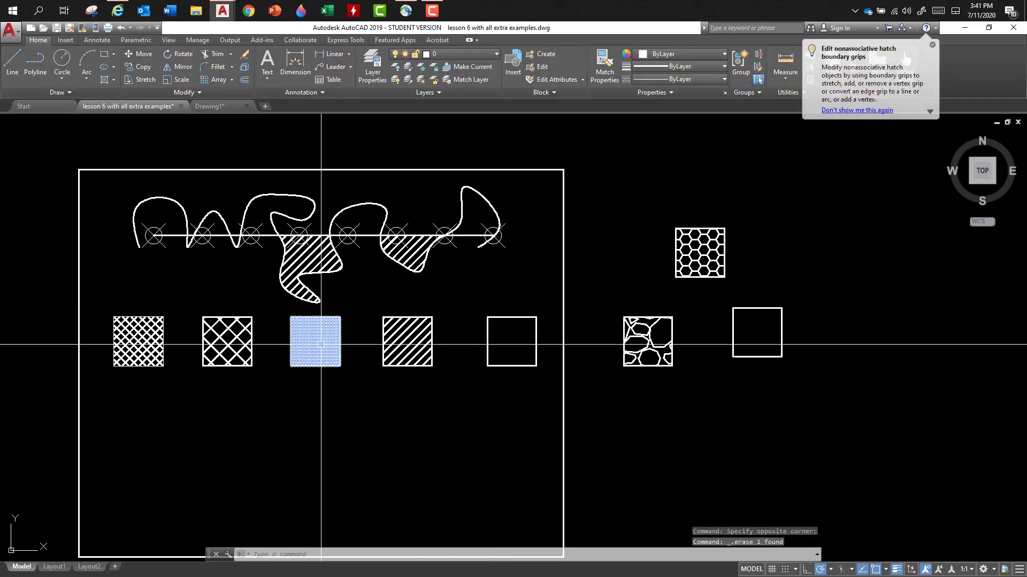
key("Delete")
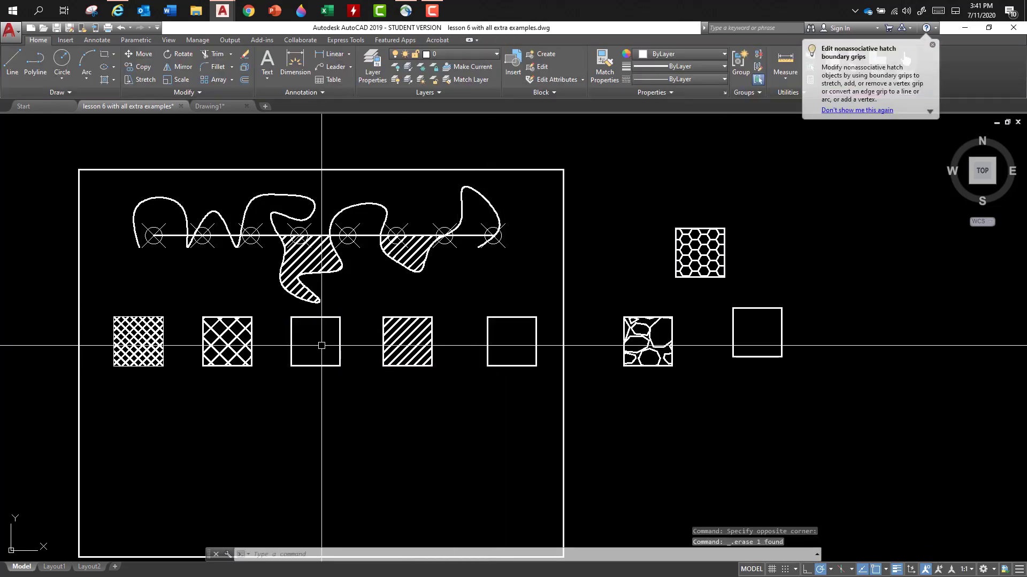
- Fill the fifth square with a GR_INVCUR gradient in colors 0,0,255 and 255,255,0
left_click(114, 80)
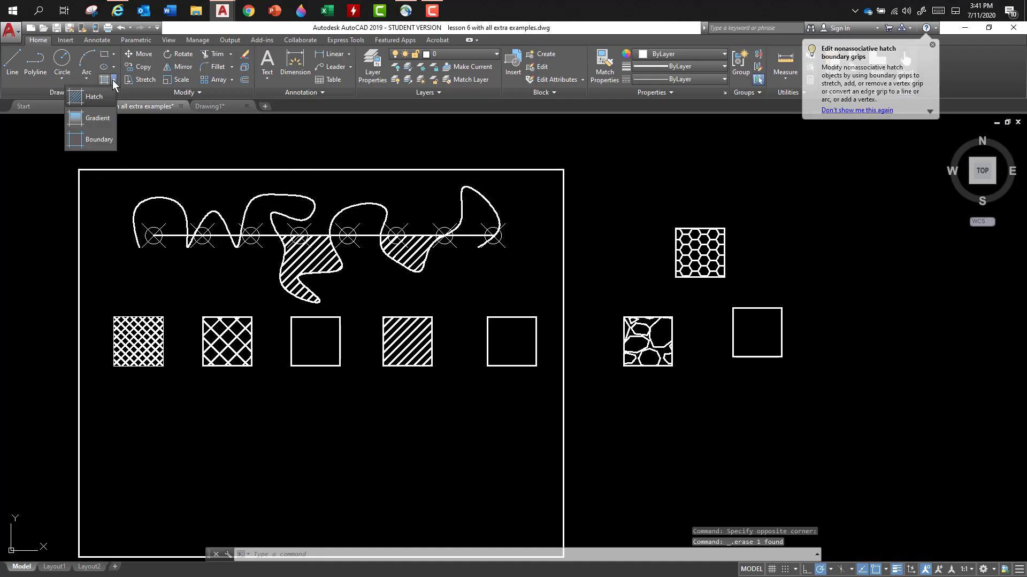
left_click(97, 118)
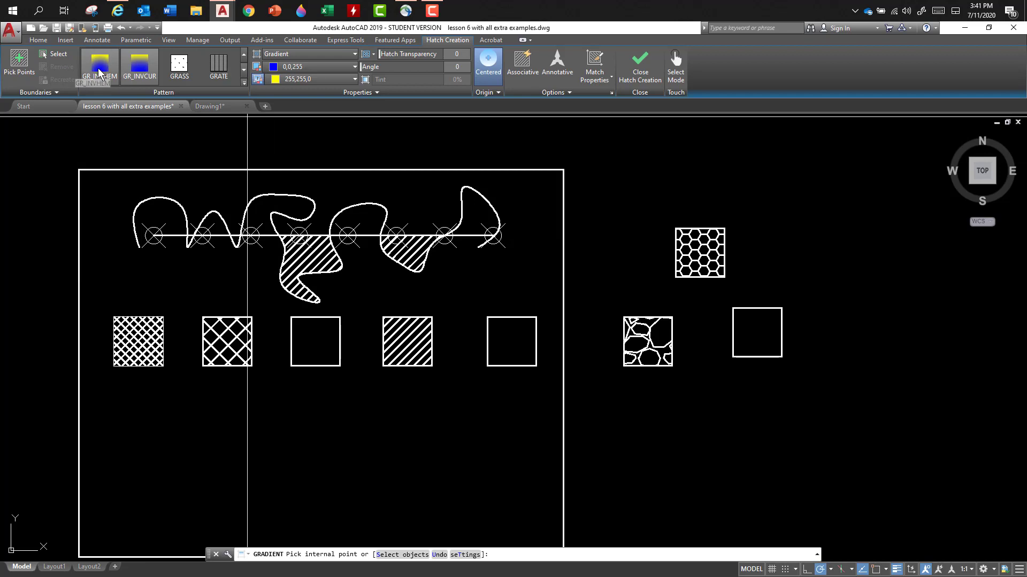
left_click(568, 92)
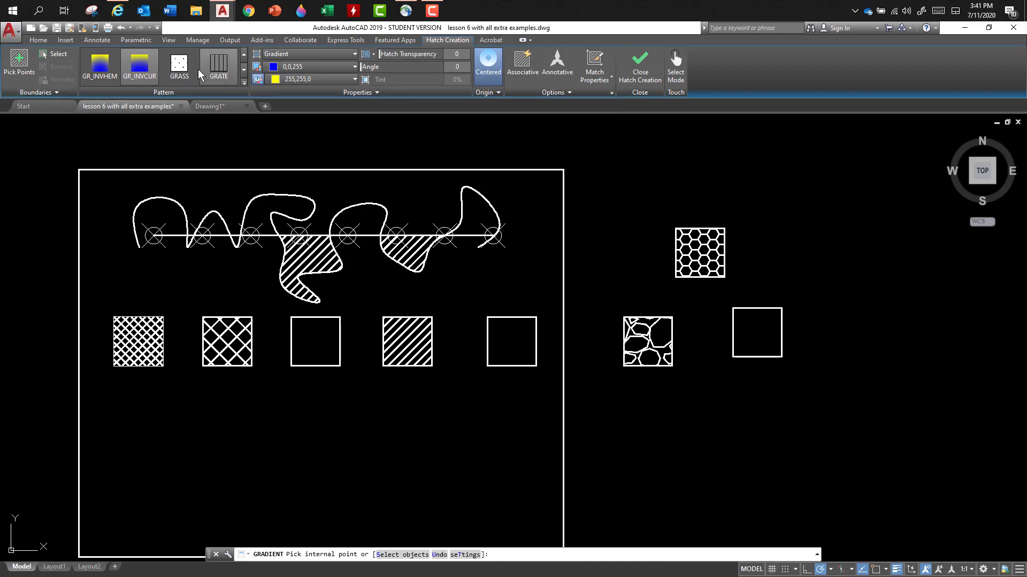
mouse_move(518, 339)
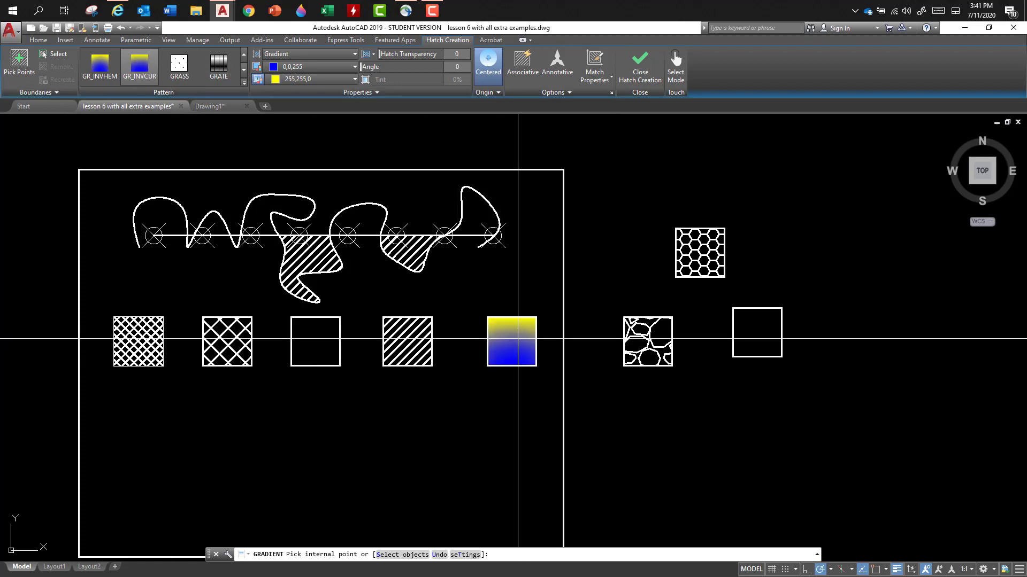
left_click(512, 341)
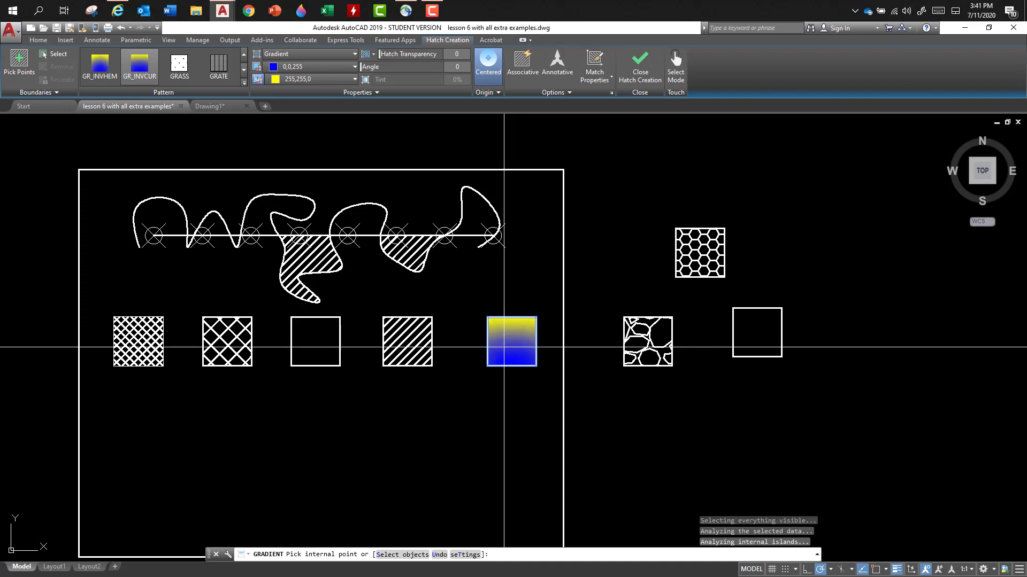
- Change the gradient's second color to 247,171,174 and its pattern to GR_INVSPH
left_click(274, 78)
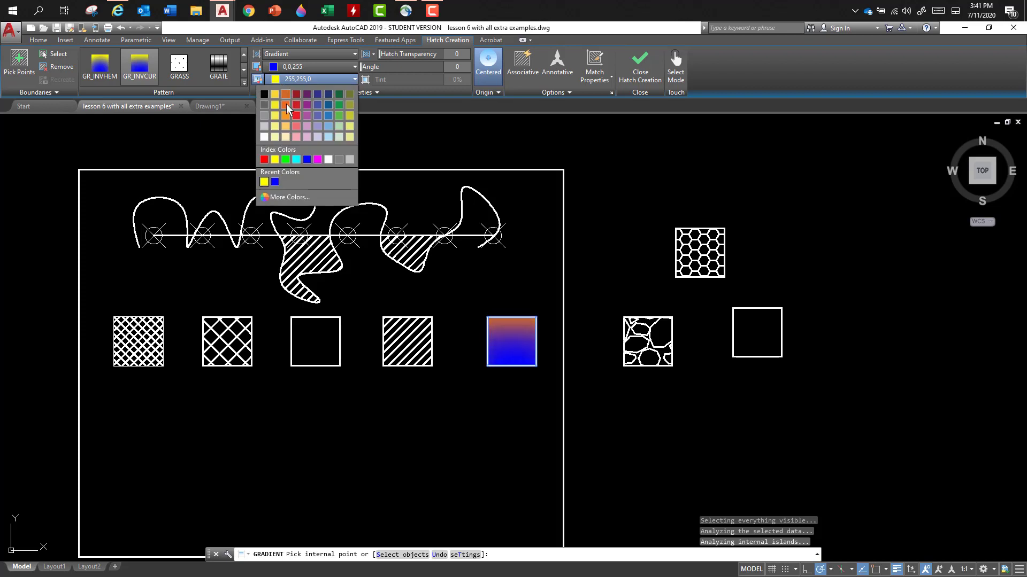
left_click(297, 135)
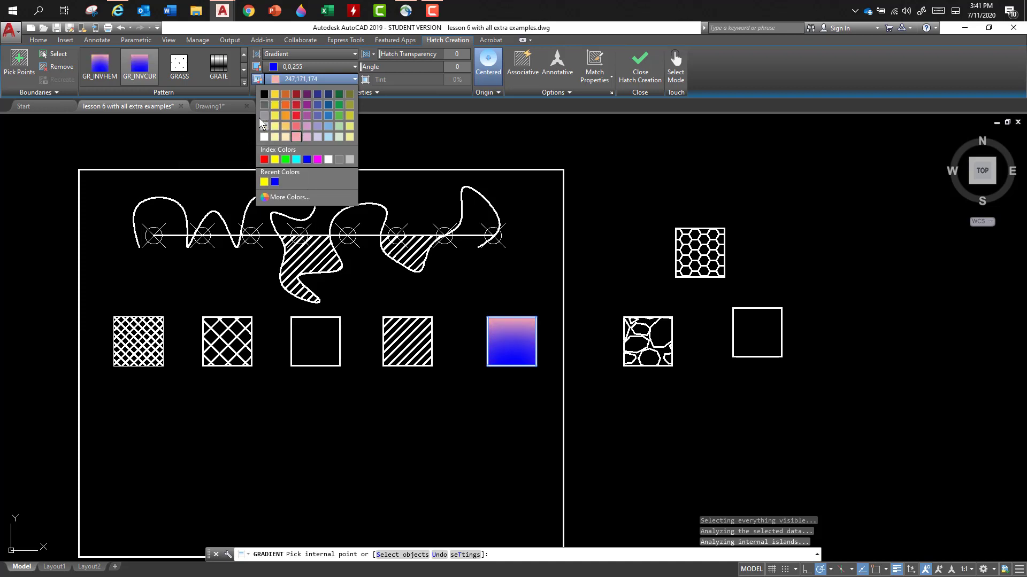
left_click(246, 78)
left_click(243, 82)
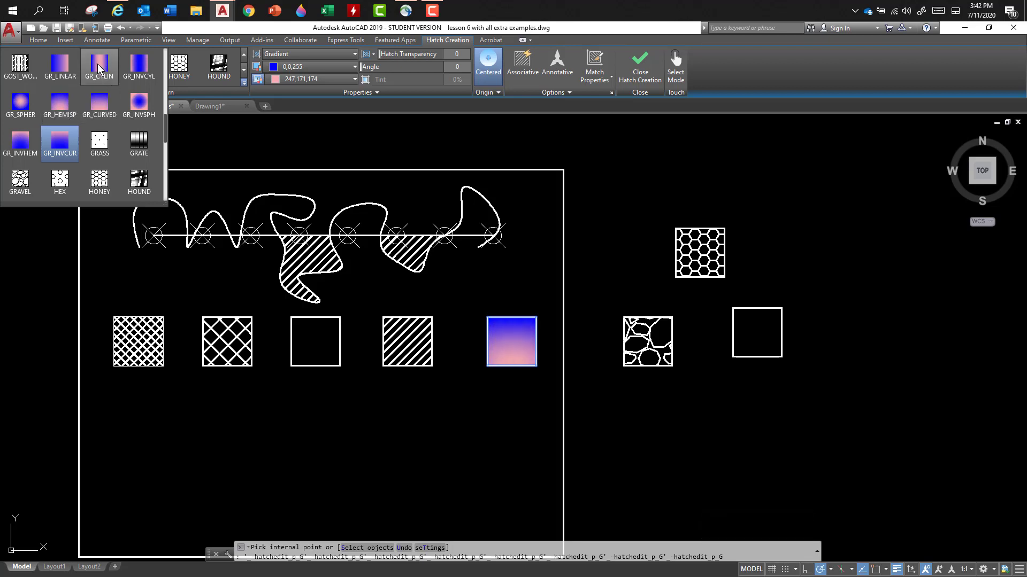
left_click(141, 101)
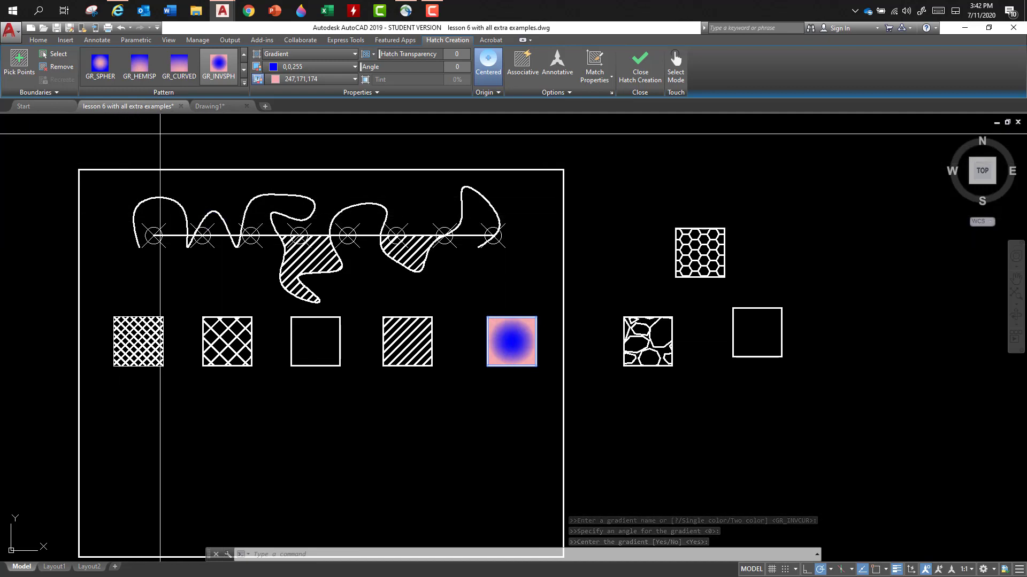
- Add the first closed spline area above the line to the gradient, and undo the whole gradient fill
left_click(214, 231)
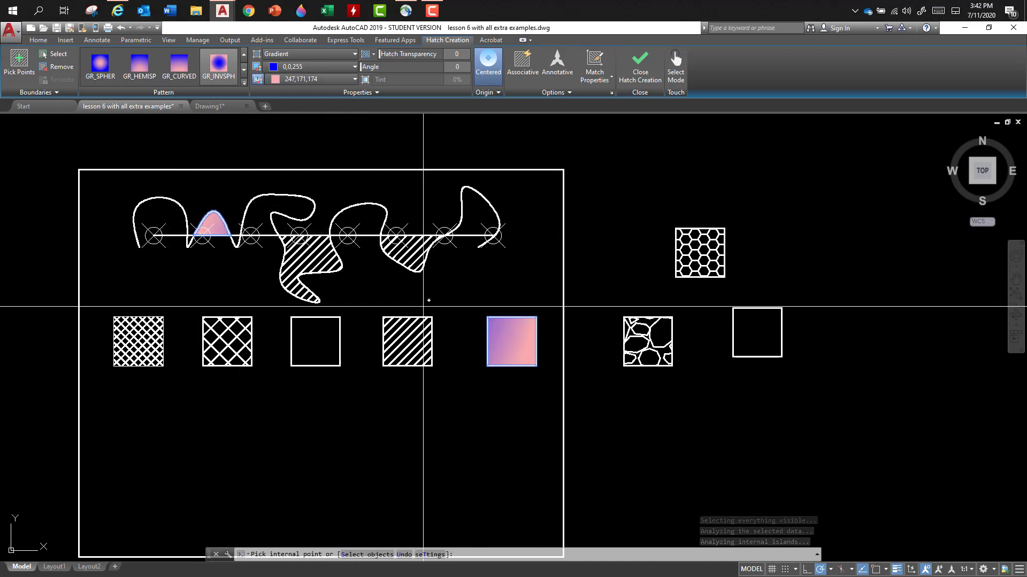
left_click(558, 93)
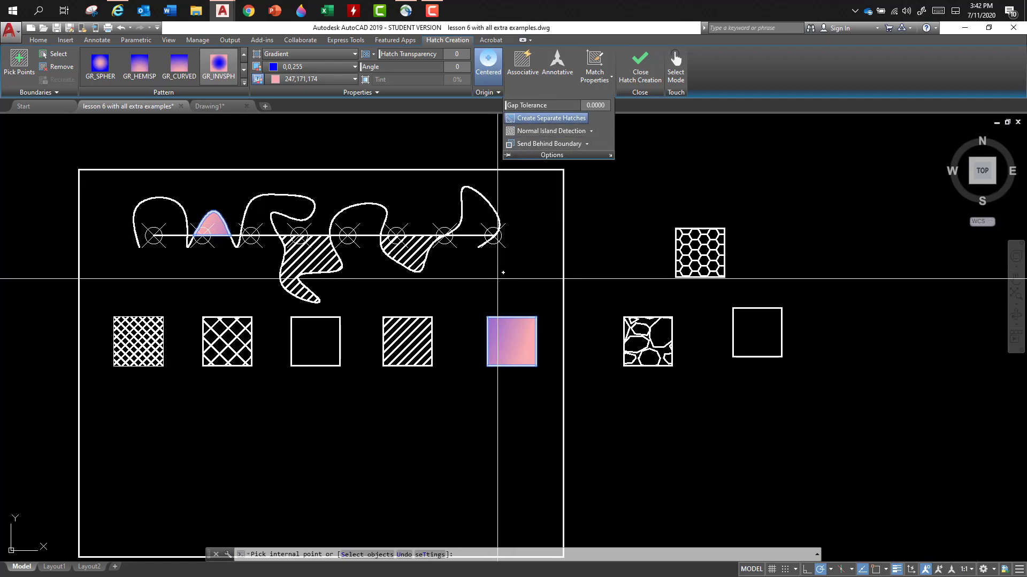
left_click(121, 26)
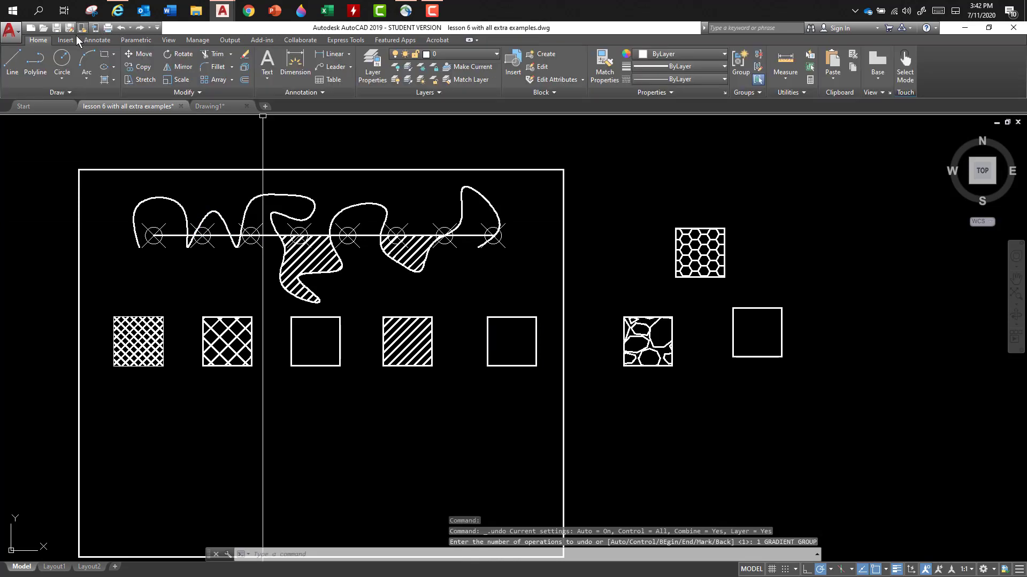
- Fill the third and fifth squares with a GR_SPHER gradient in colors 0,0,255 and 255,255,0
left_click(105, 81)
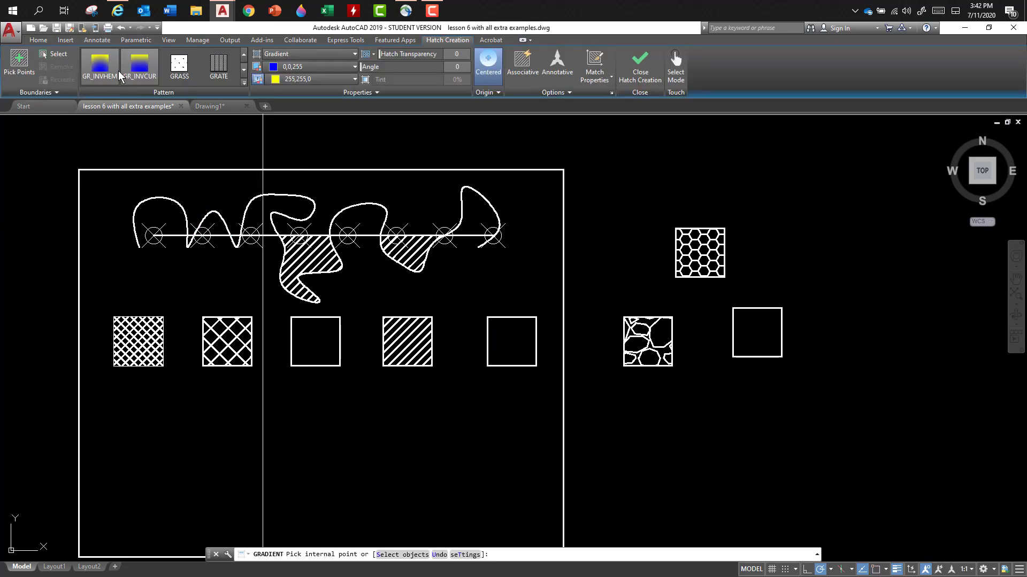
left_click(244, 82)
scroll(63, 67, "up", 2)
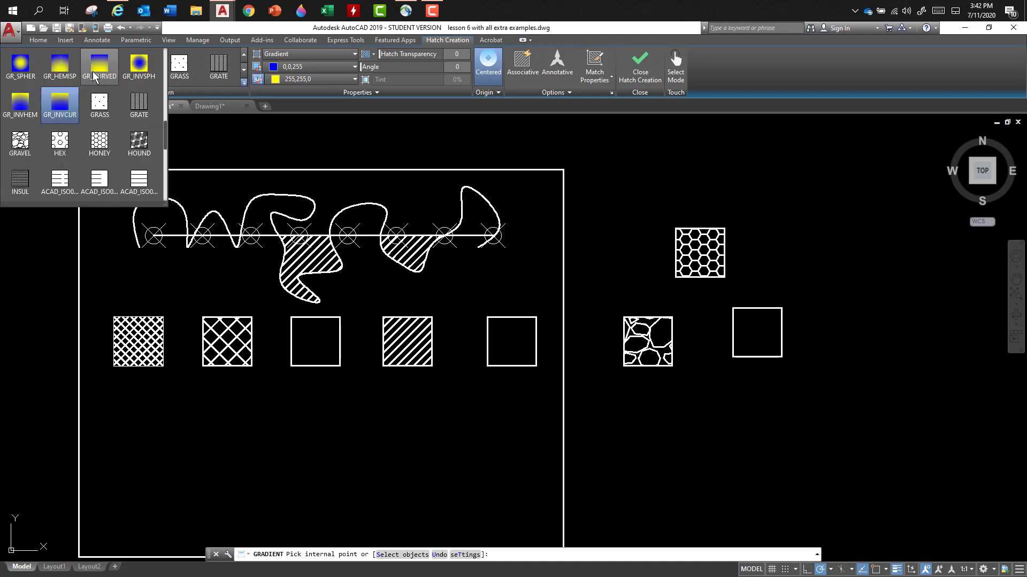
left_click(22, 105)
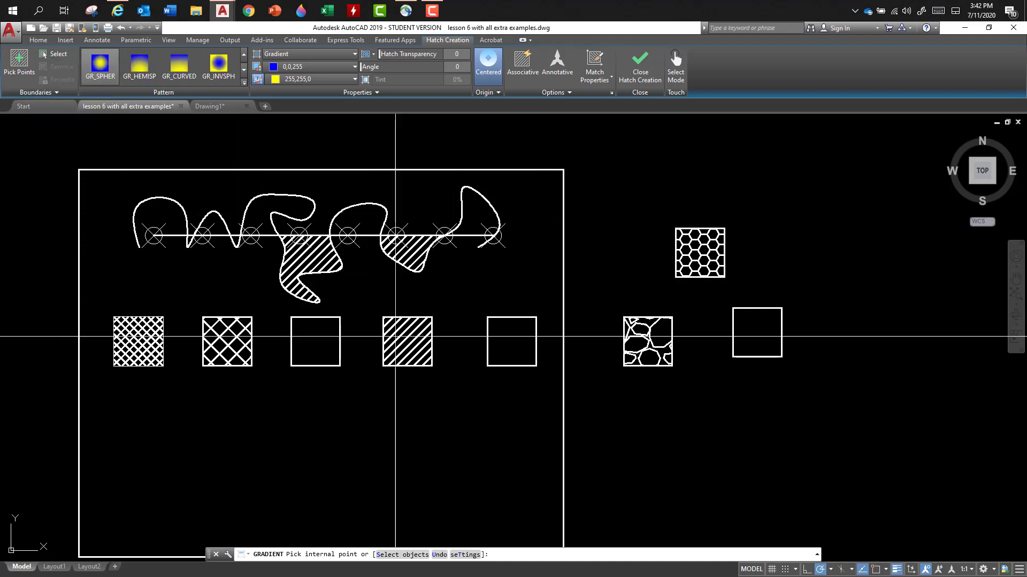
left_click(304, 345)
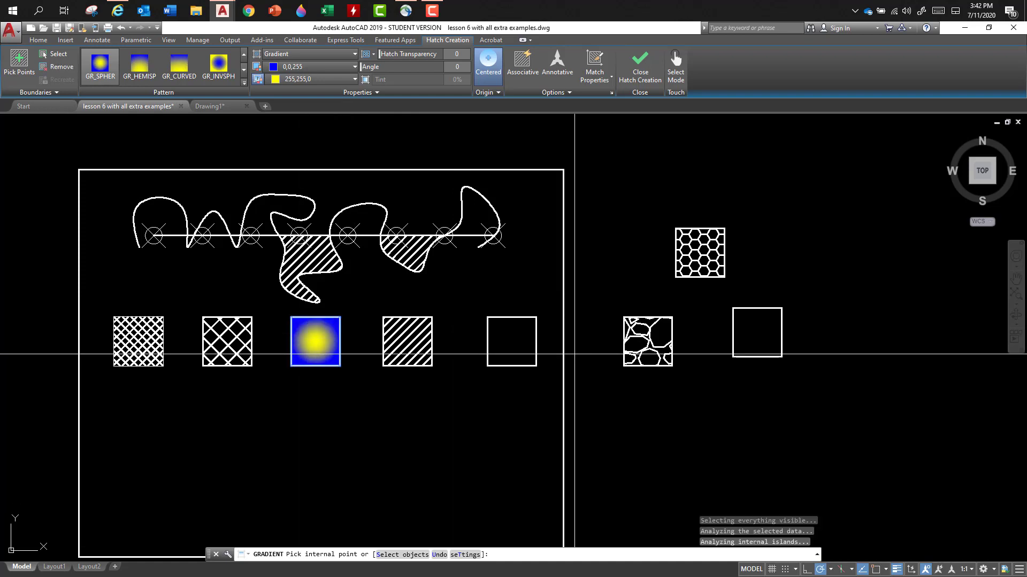
left_click(503, 354)
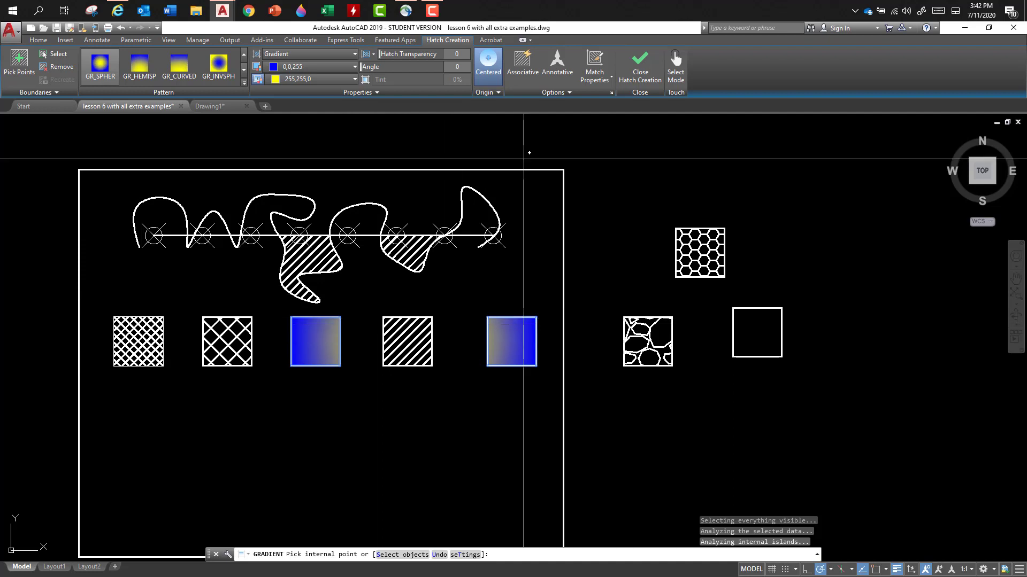
- Try the Create Separate Hatches option with a pick just below the third square, and undo the gradient fill
left_click(554, 93)
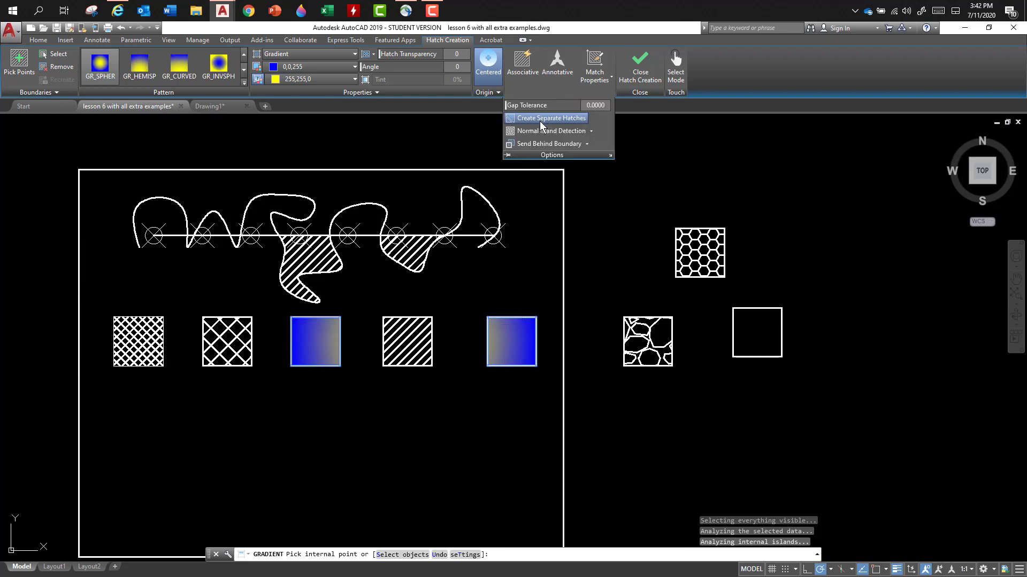
left_click(539, 120)
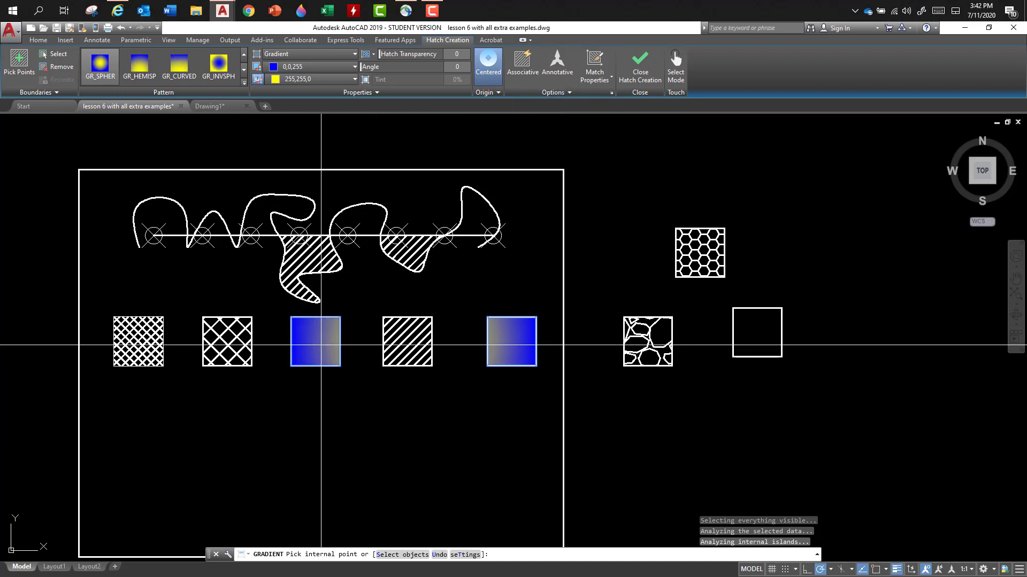
left_click(317, 373)
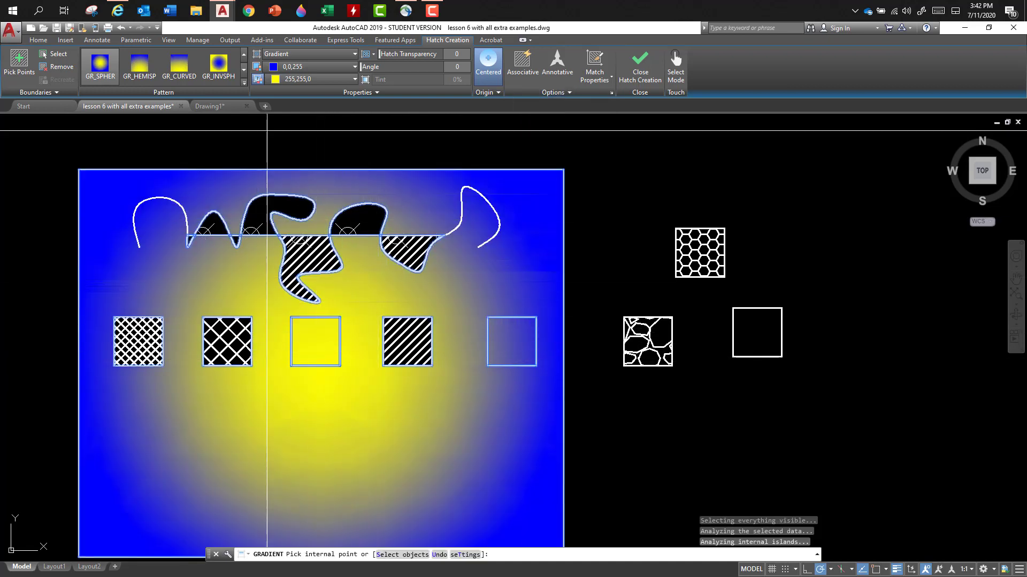
left_click(121, 28)
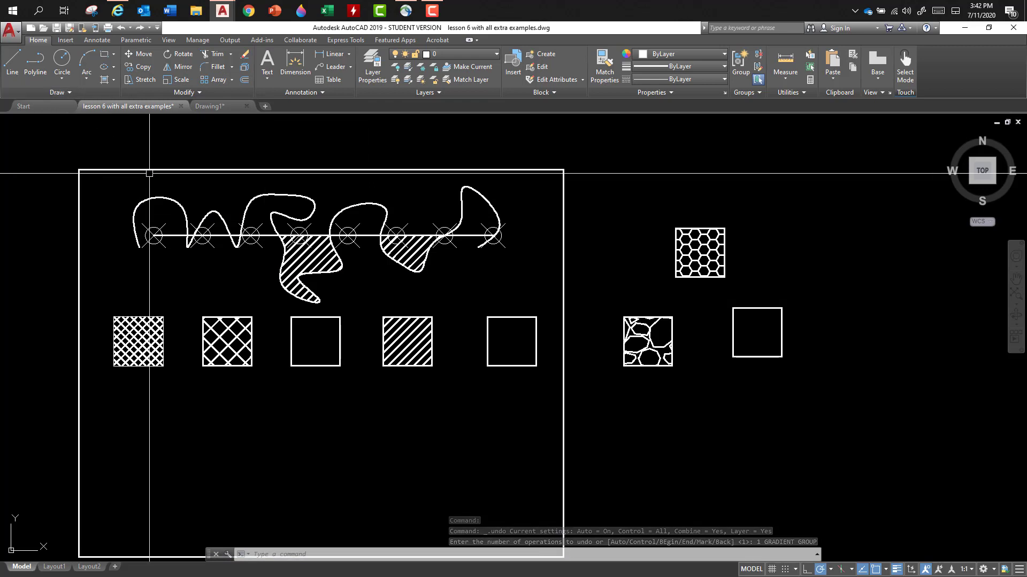
- Fill the domed spline area above the line, between the two hatched areas, with a GR_SPHER gradient in colors 0,0,255 and 255,255,0
scroll(149, 173, "down", 2)
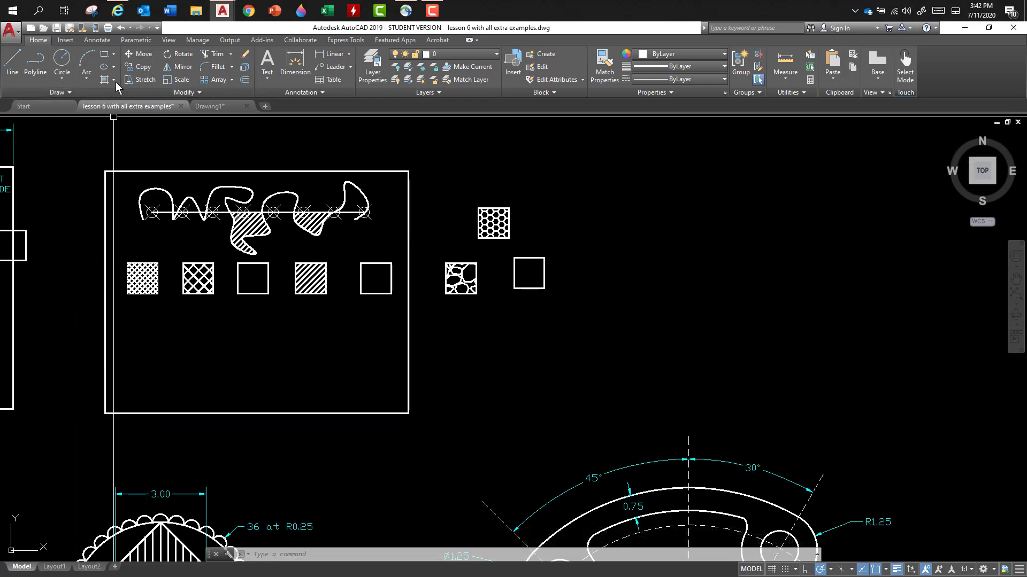
left_click(102, 121)
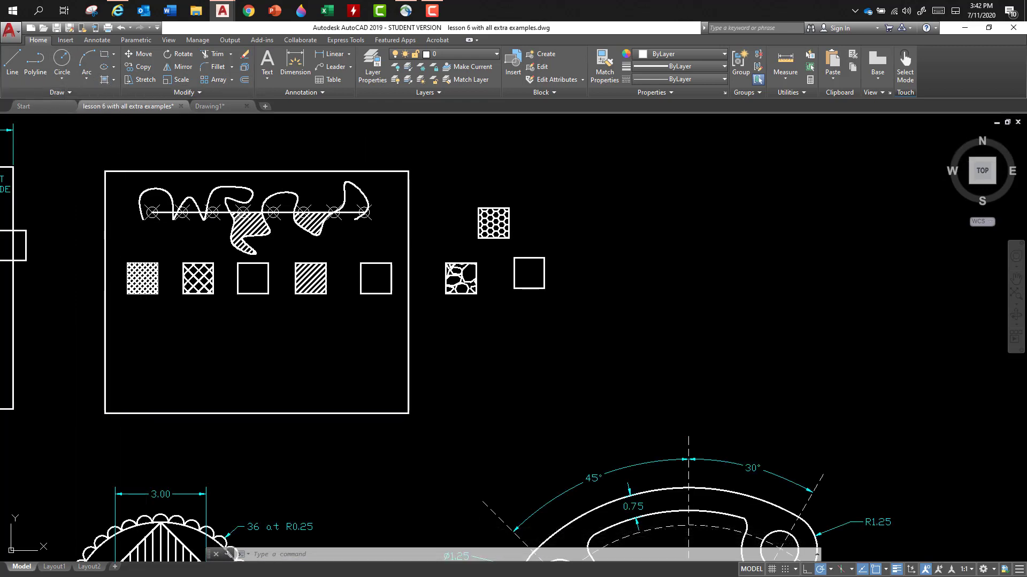
left_click(280, 201)
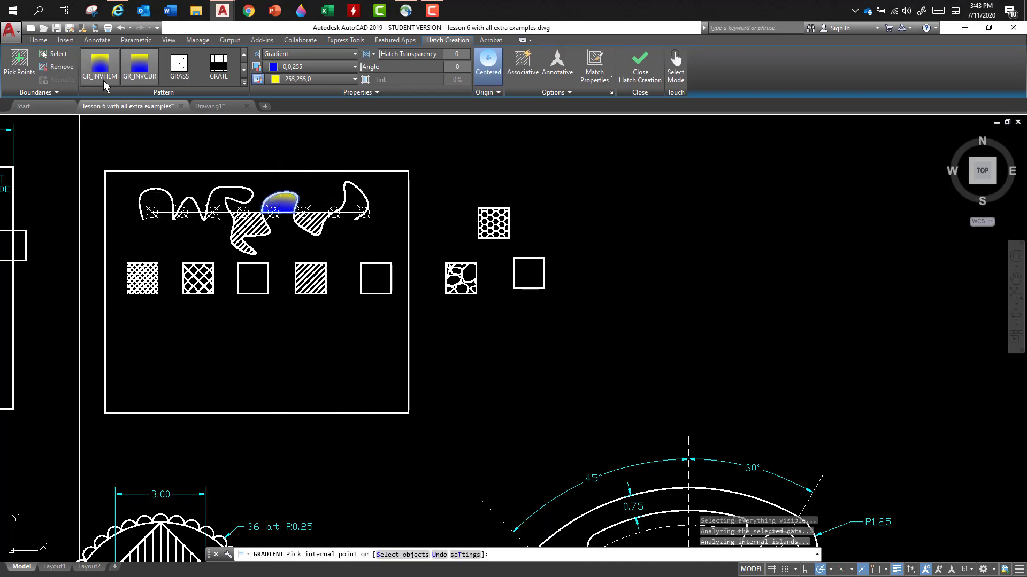
left_click(244, 82)
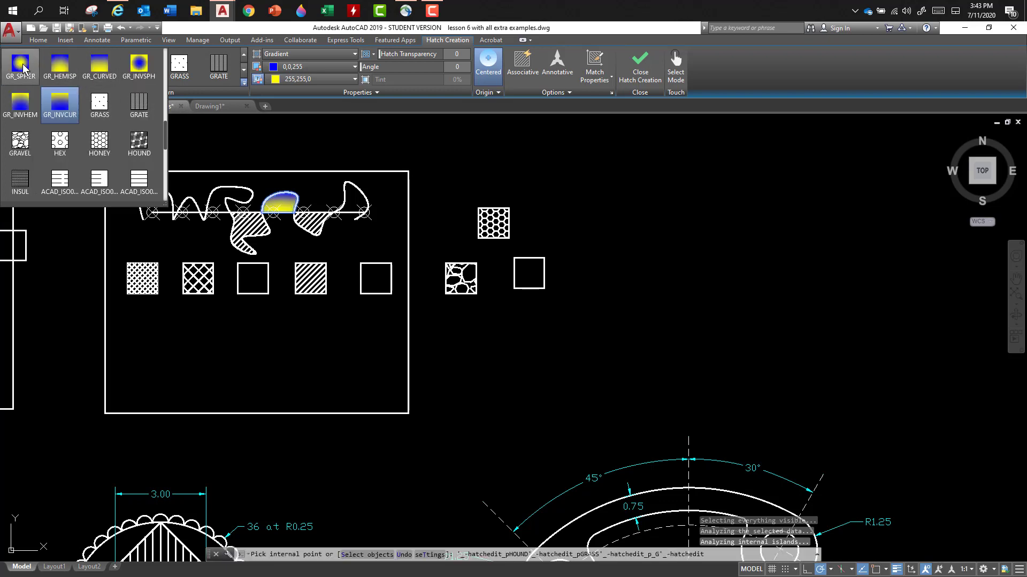
left_click(20, 67)
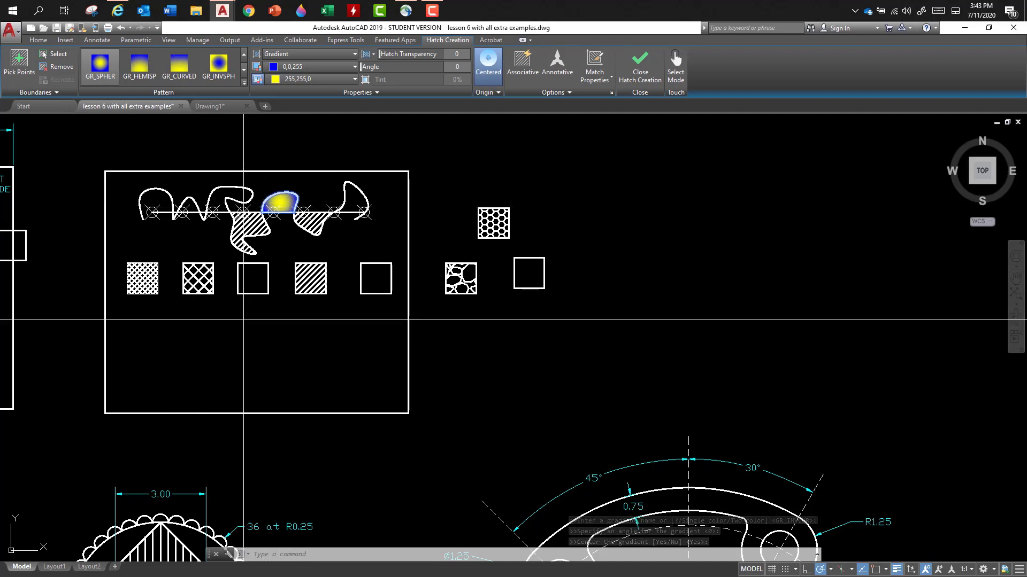
key("Escape")
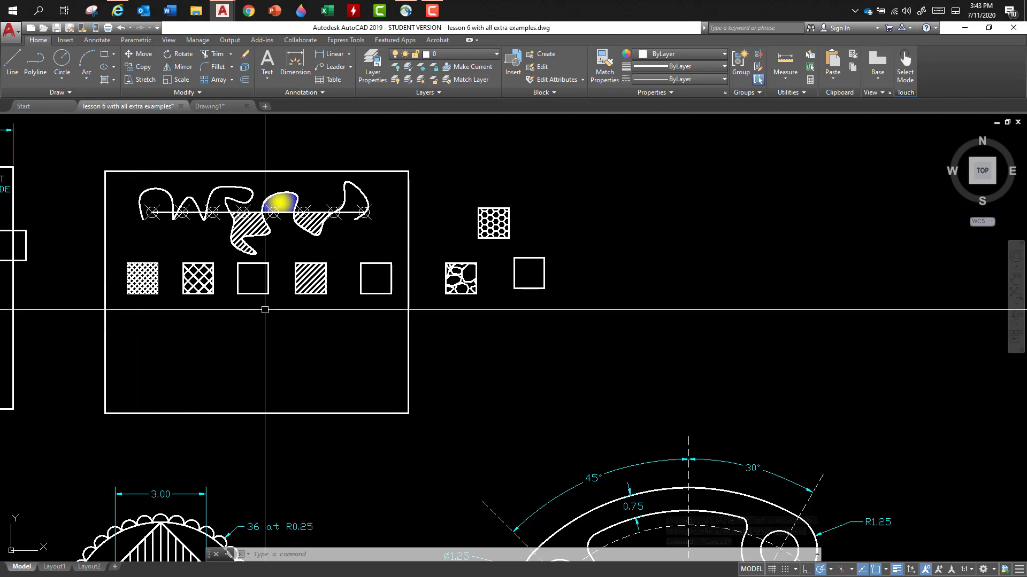
- Draw a 1.5 by 1.5 square in the frame's lower-left area, below the row of hatched squares
middle_click_drag(267, 310, 610, 284)
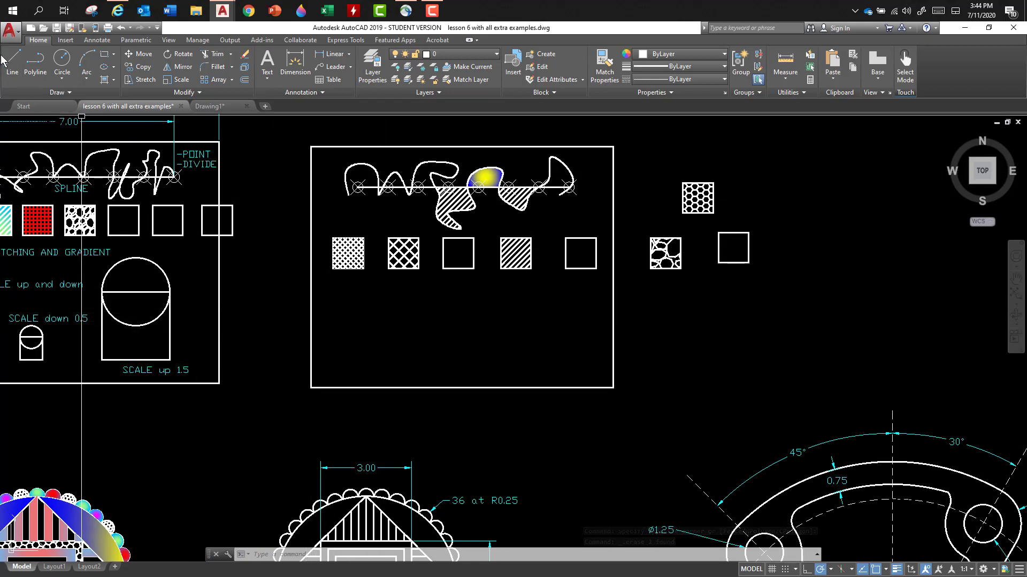
left_click(105, 57)
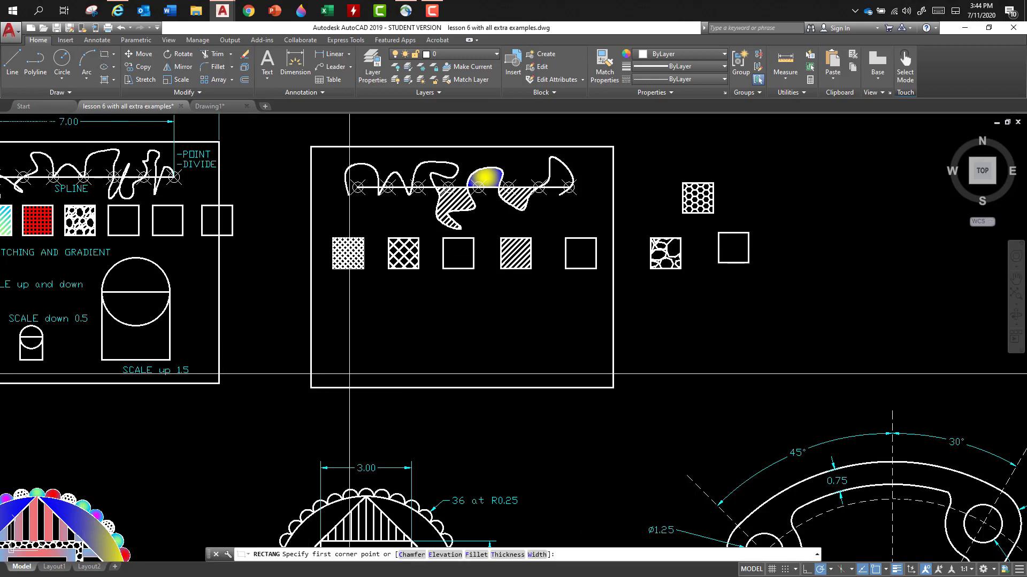
left_click(342, 369)
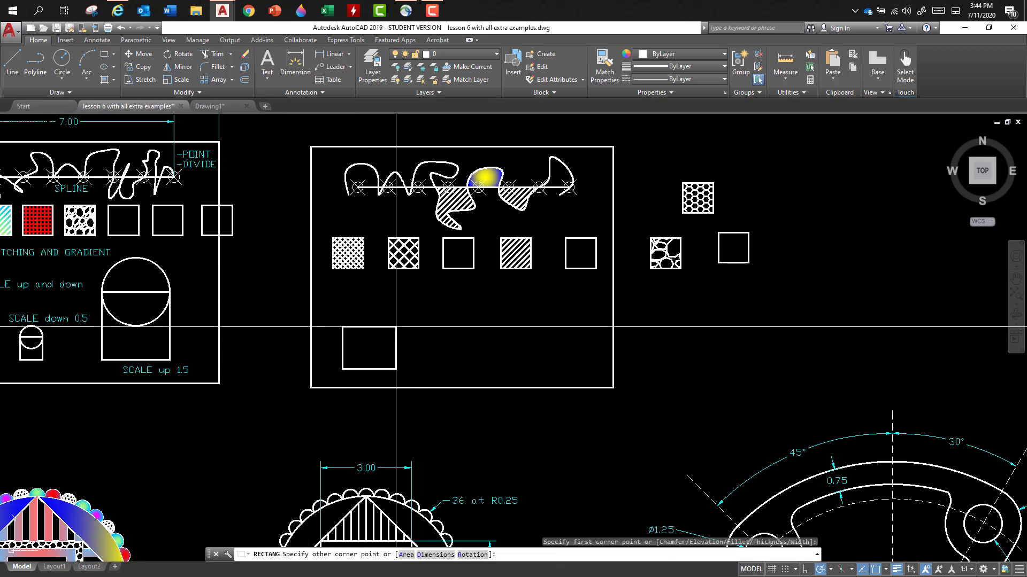
key("F8")
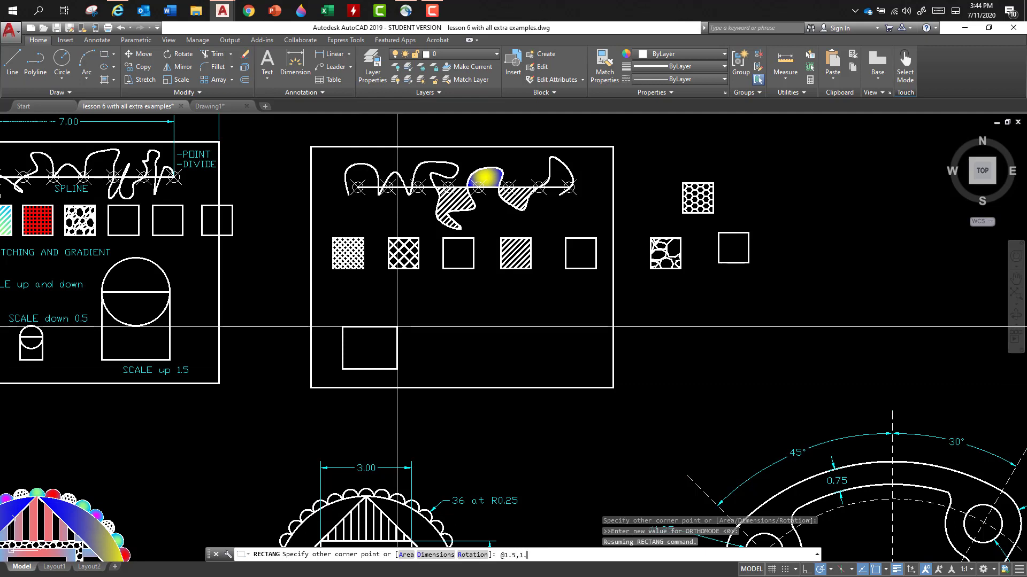
key("Return")
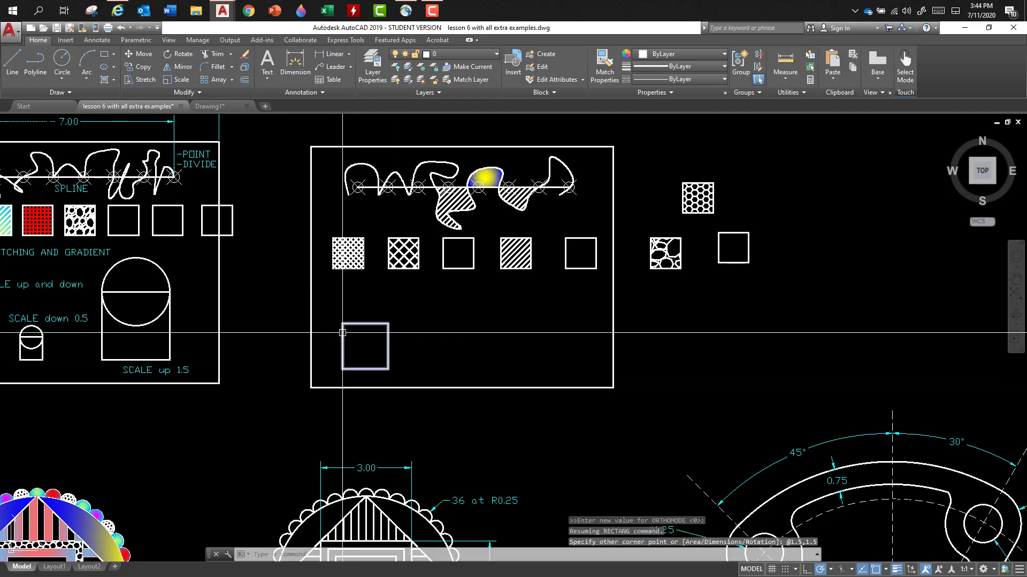
- Draw a circle of radius 0.75 centered on the midpoint of the new square's top edge
type("c")
key("Return")
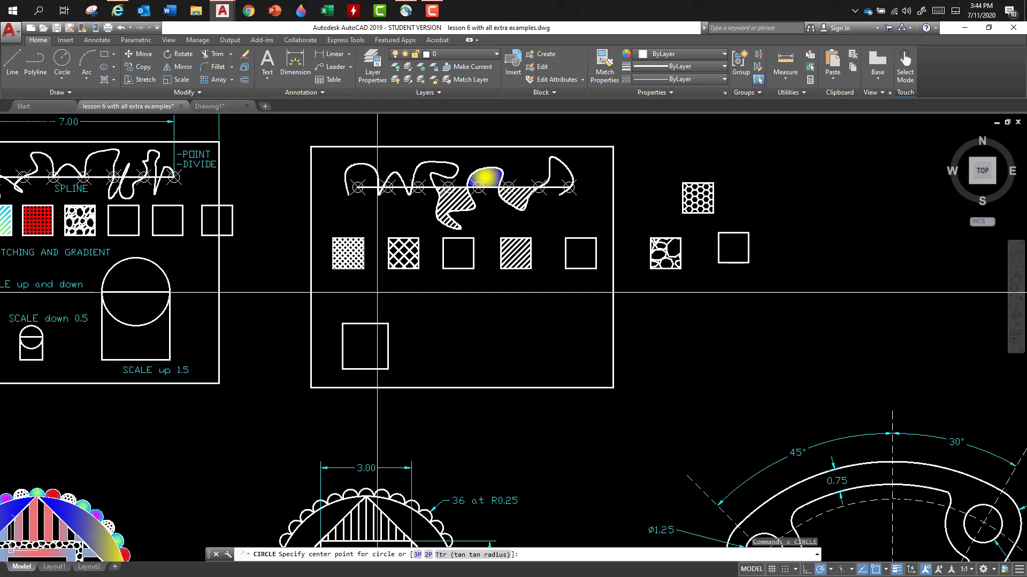
left_click(365, 324)
key("Return")
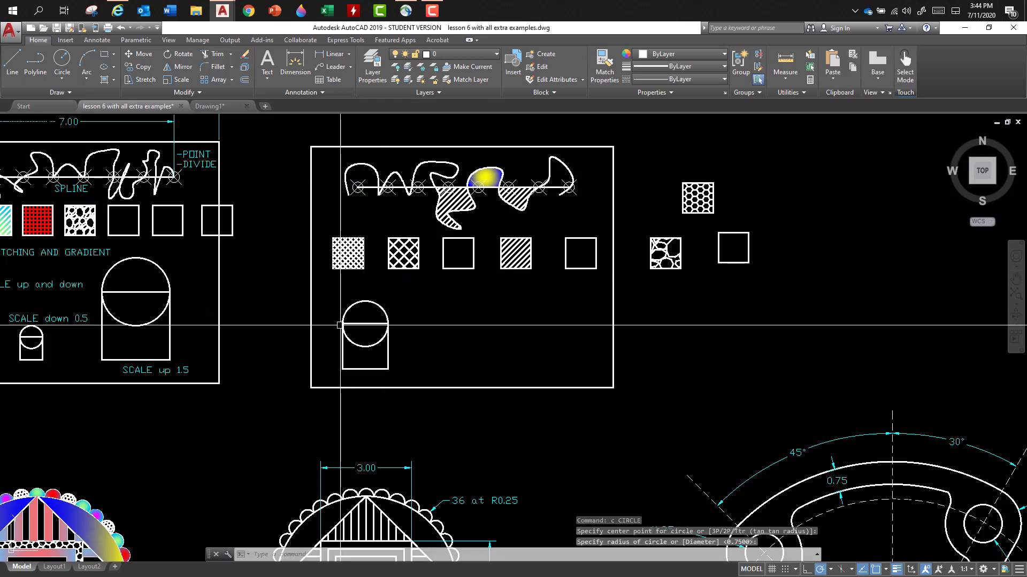
key("Return")
type("c")
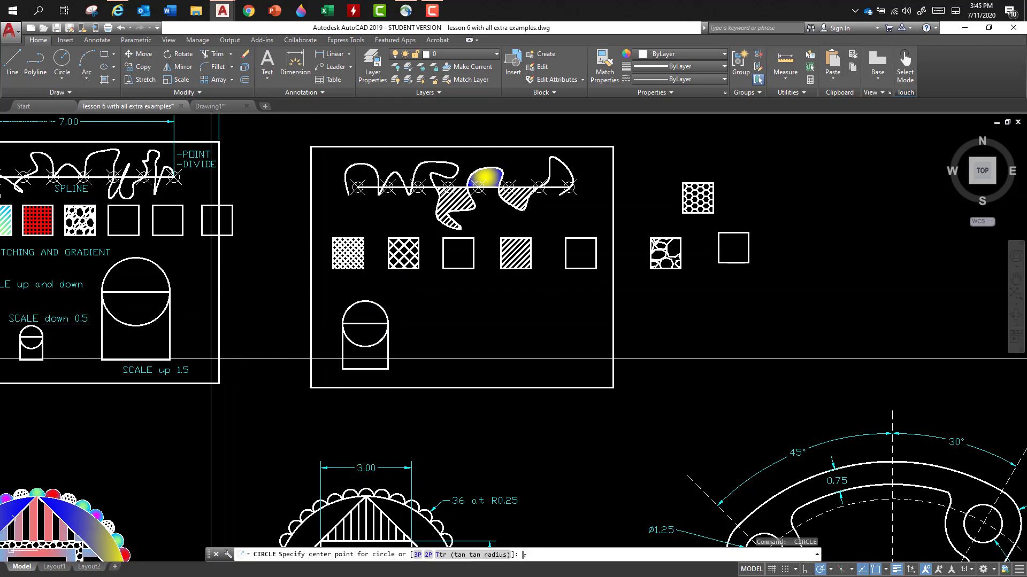
type("o")
key("Return")
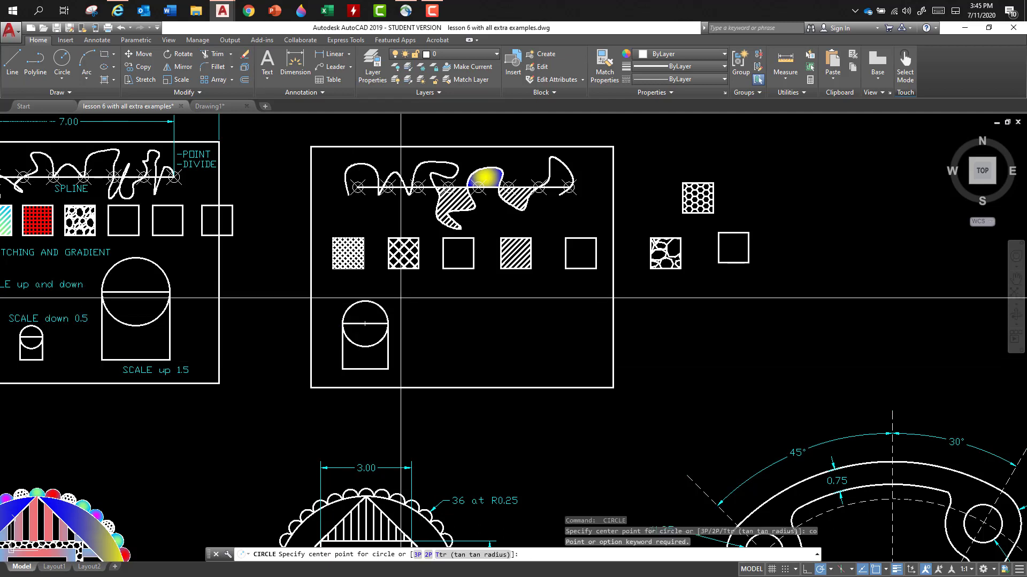
key("Escape")
type("co")
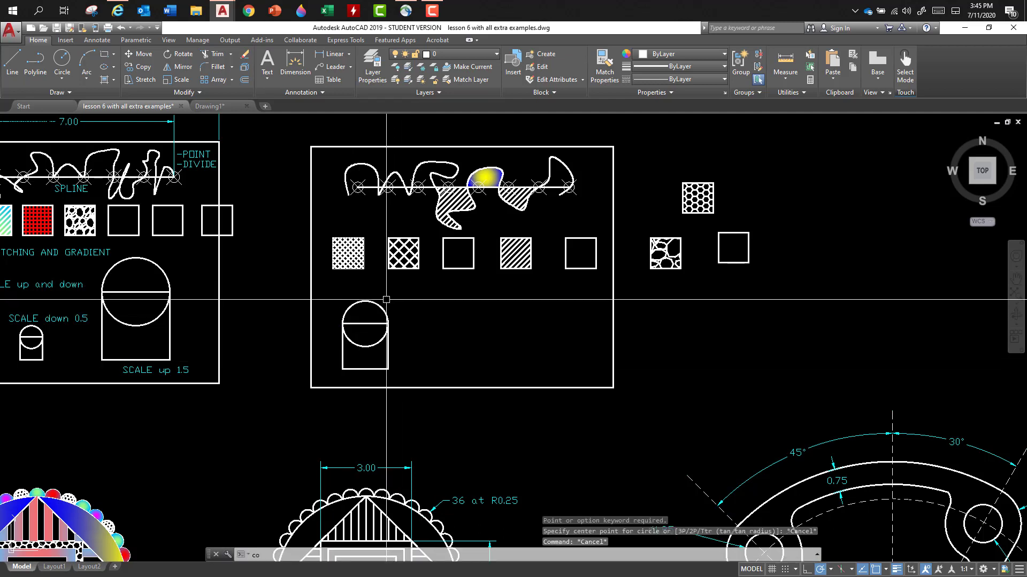
- Copy the square and circle together twice to the right, using the square's lower-left corner as base point, forming an evenly spaced row
key("Return")
left_click(386, 300)
left_click(341, 369)
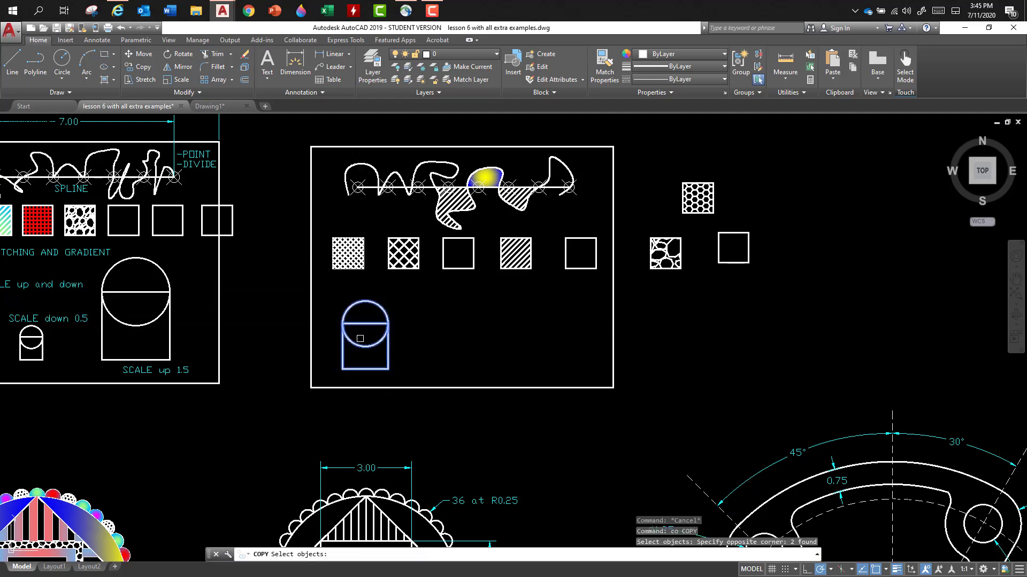
key("Return")
left_click(342, 369)
left_click(427, 369)
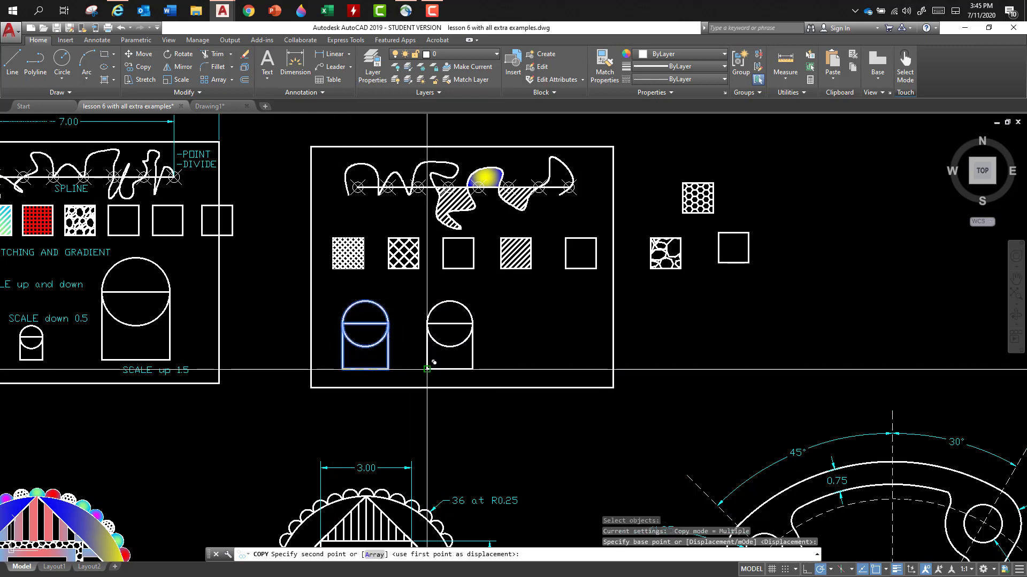
left_click(508, 369)
key("Escape")
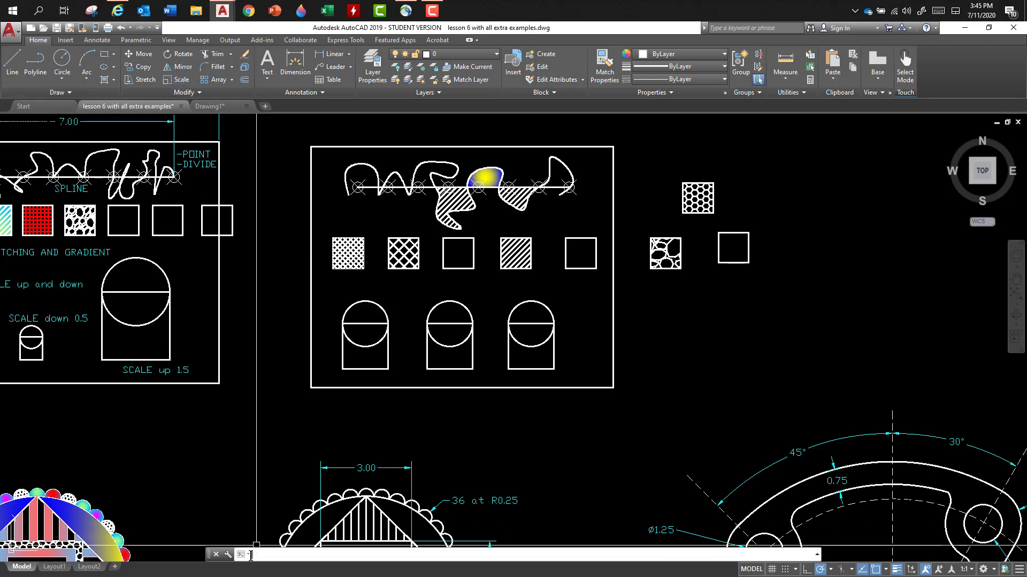
- Scale the middle square-and-circle copy by a factor of 0.5 about its lower-left corner
type("sc")
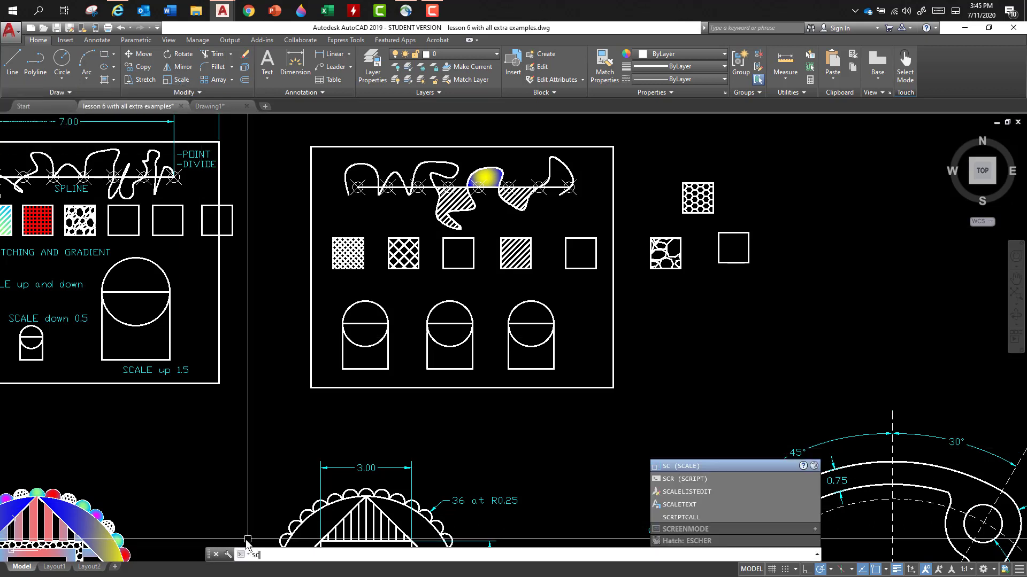
key("Return")
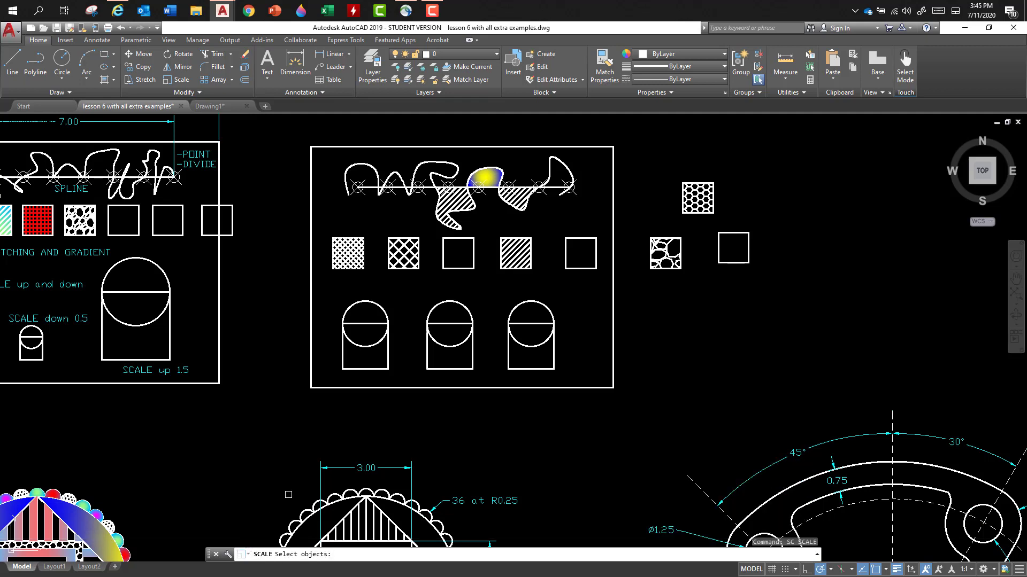
left_click(483, 292)
left_click(416, 378)
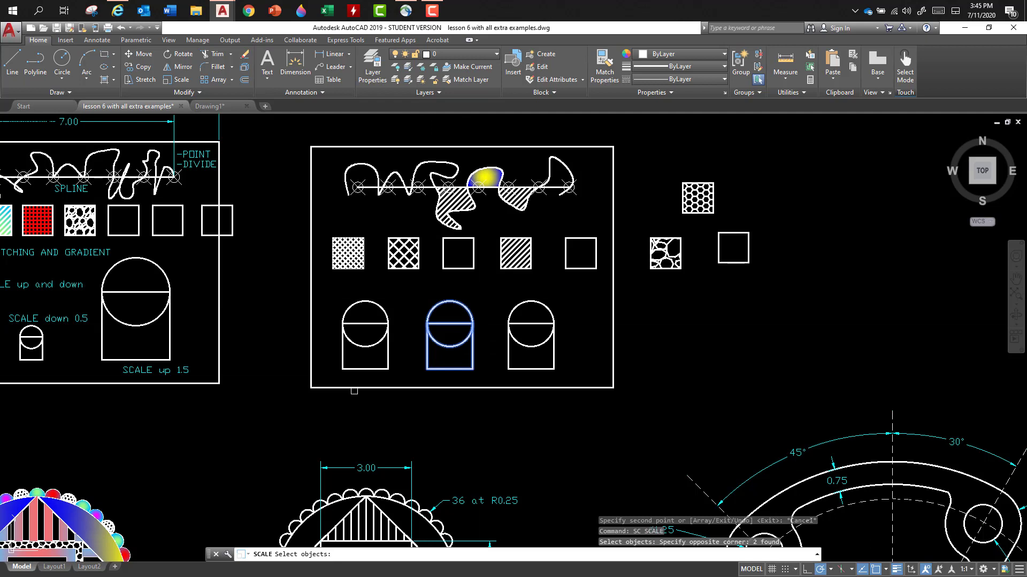
key("Return")
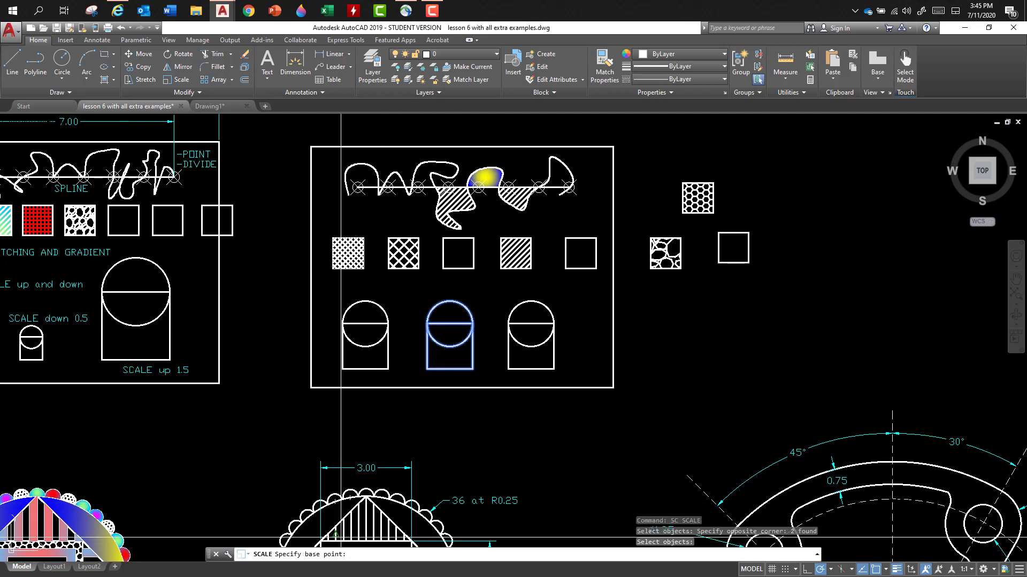
left_click(427, 369)
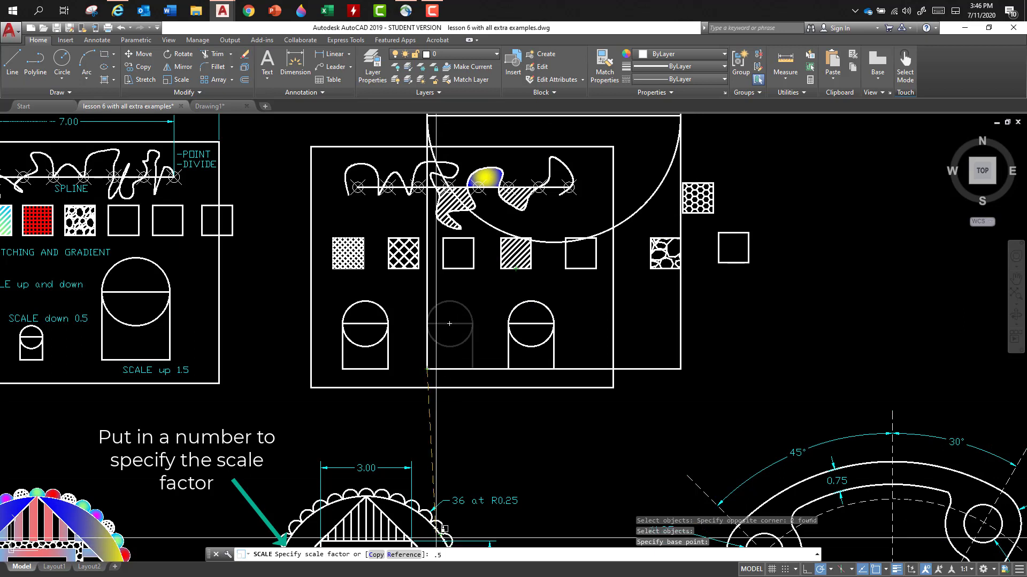
key("Return")
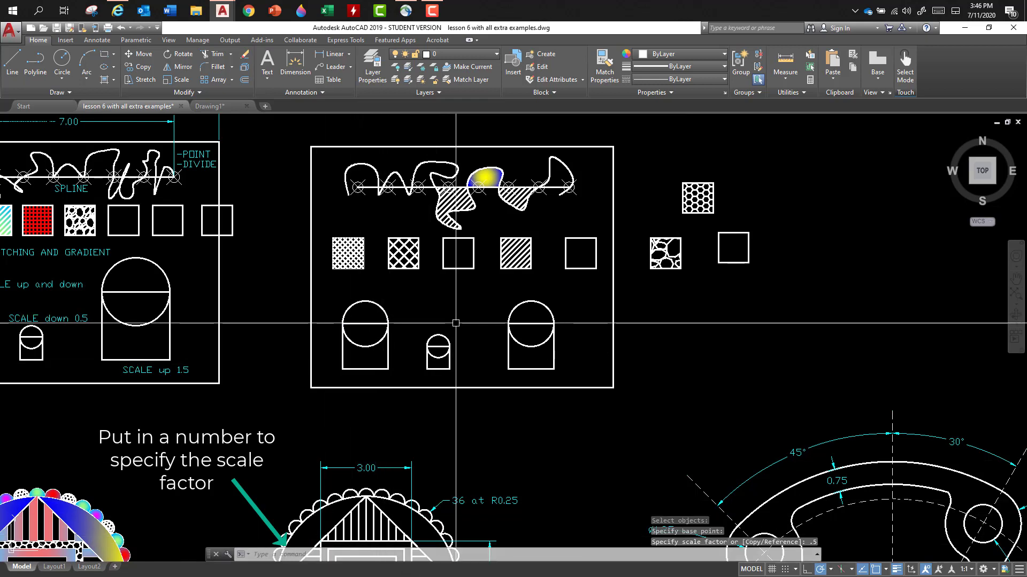
- Scale the rightmost square-and-circle copy by a factor of 2 about its lower-left corner
key("Return")
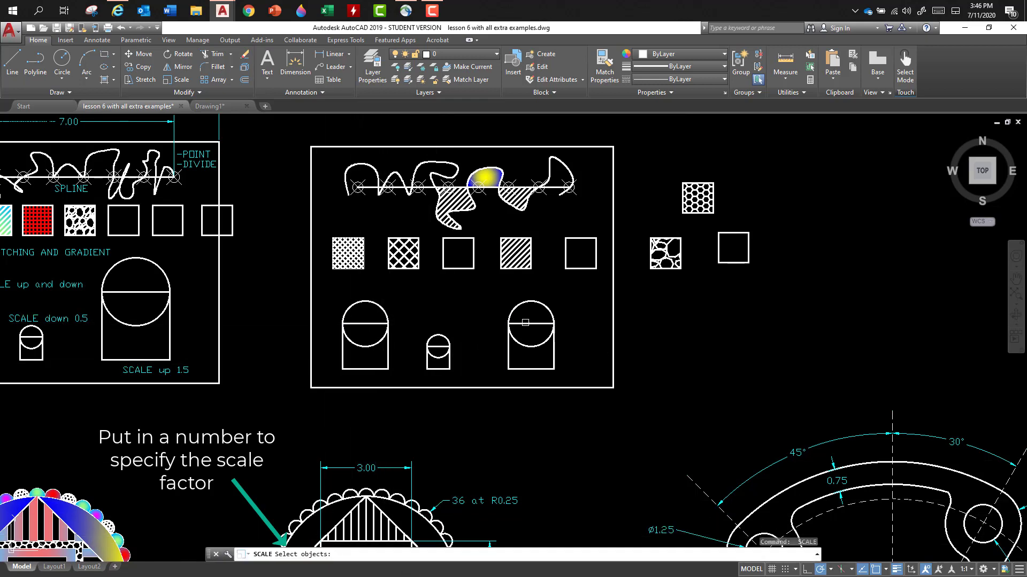
left_click(486, 297)
left_click(556, 370)
key("Return")
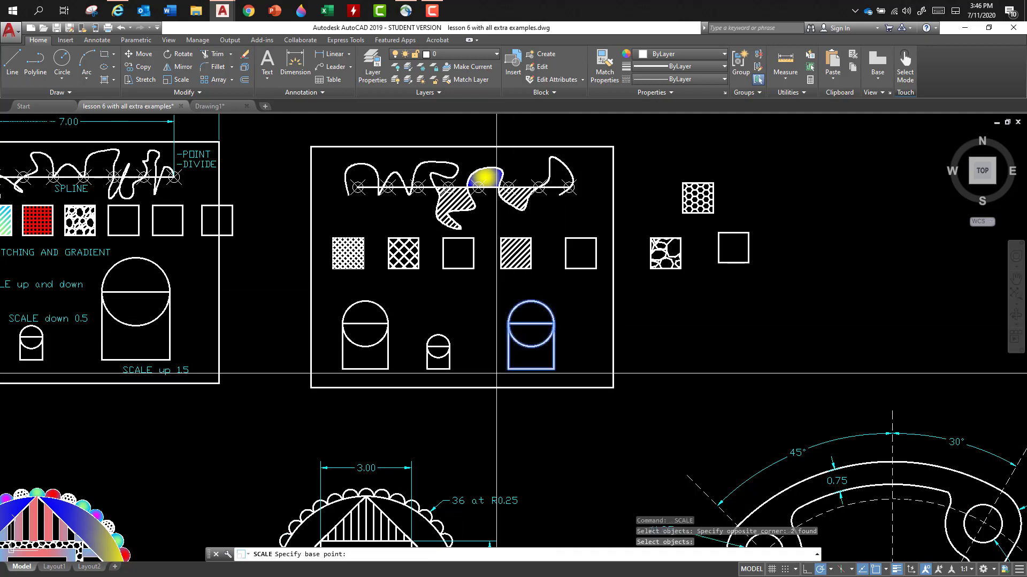
left_click(508, 369)
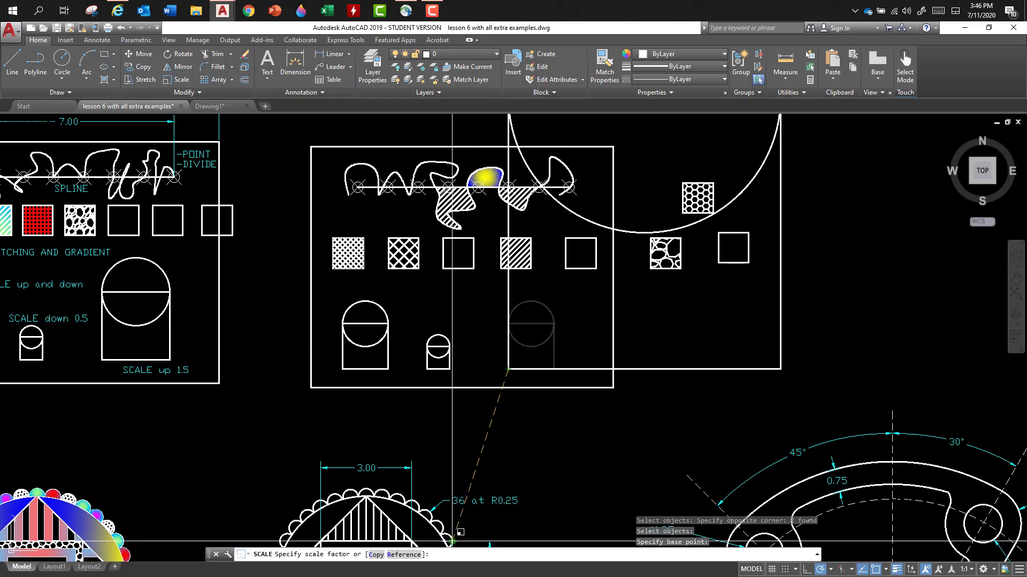
key("Return")
- Compare the frame with the dimensioned example, and examine the plain and the hatched versions of the scalloped circle pattern below
scroll(447, 448, "down", 2)
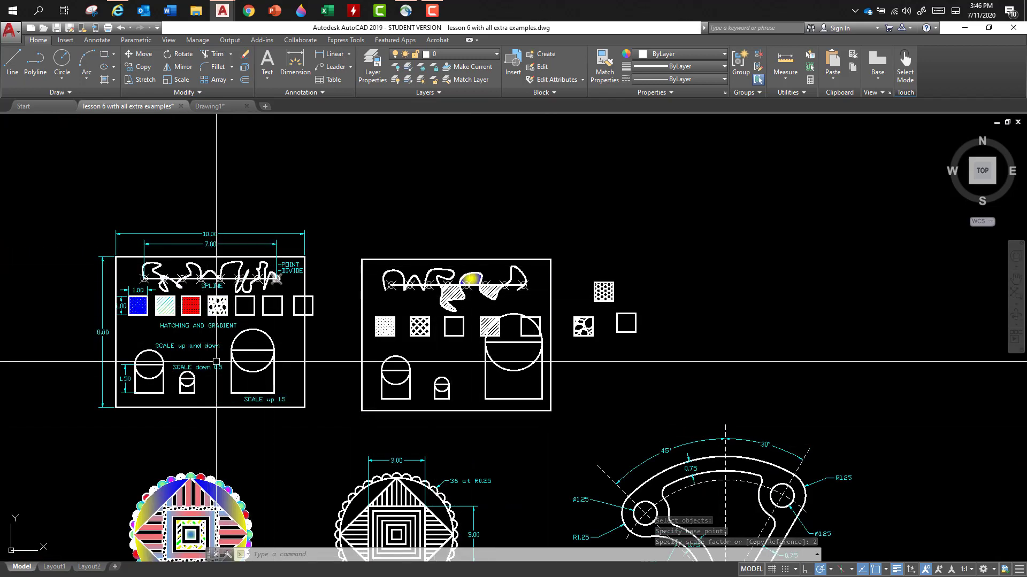
scroll(211, 348, "up", 2)
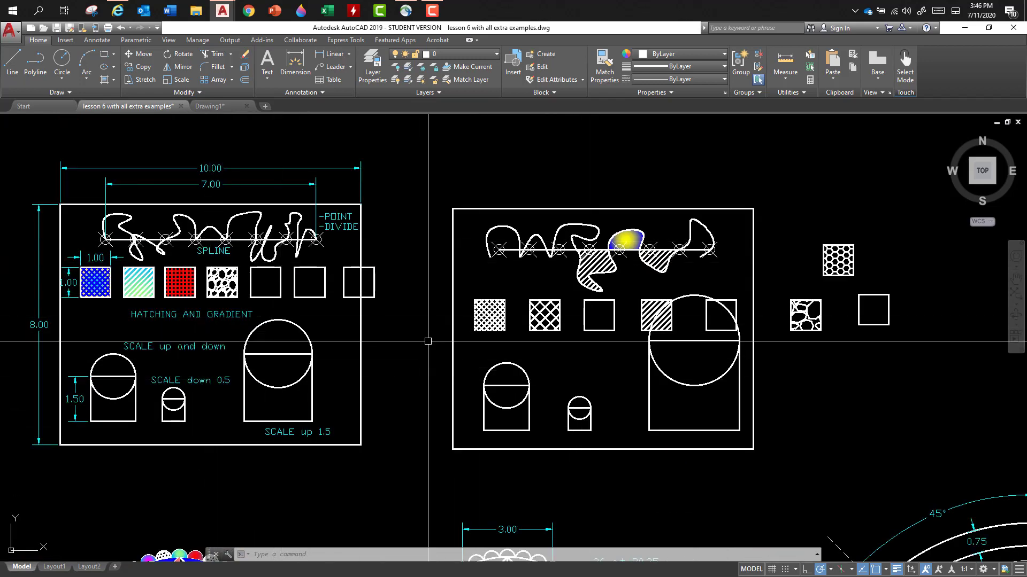
scroll(427, 311, "down", 3)
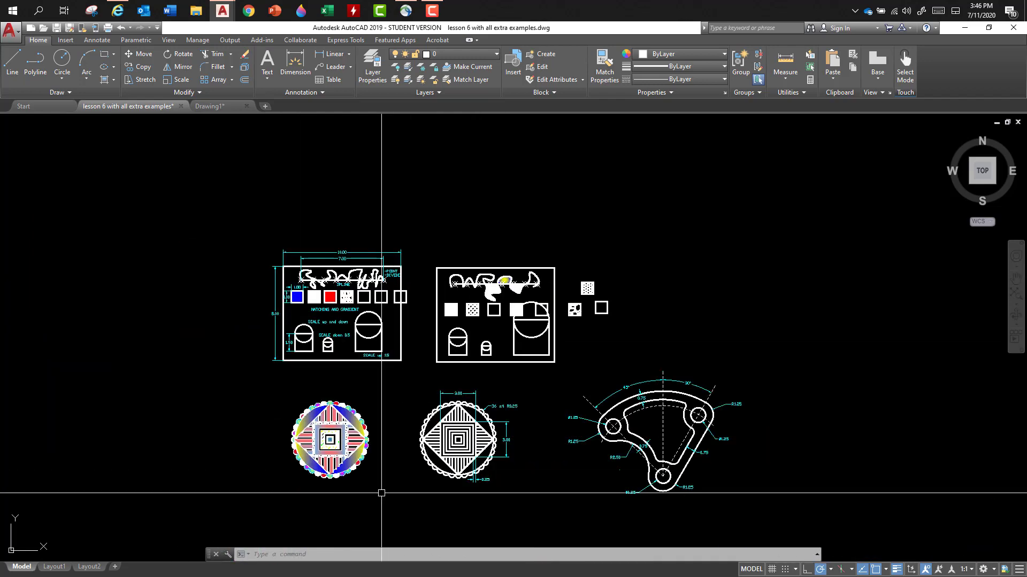
scroll(385, 491, "up", 4)
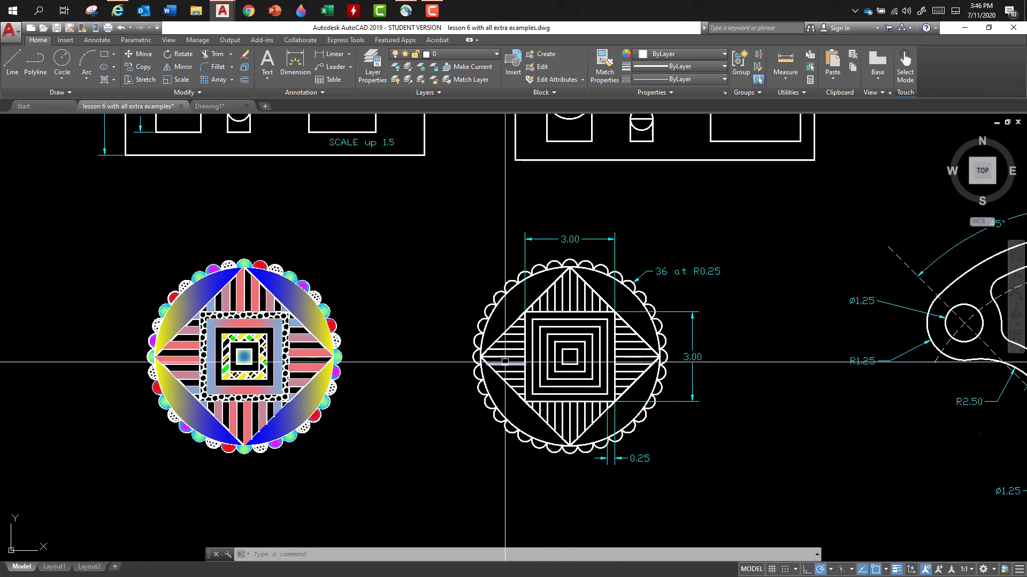
scroll(569, 262, "up", 4)
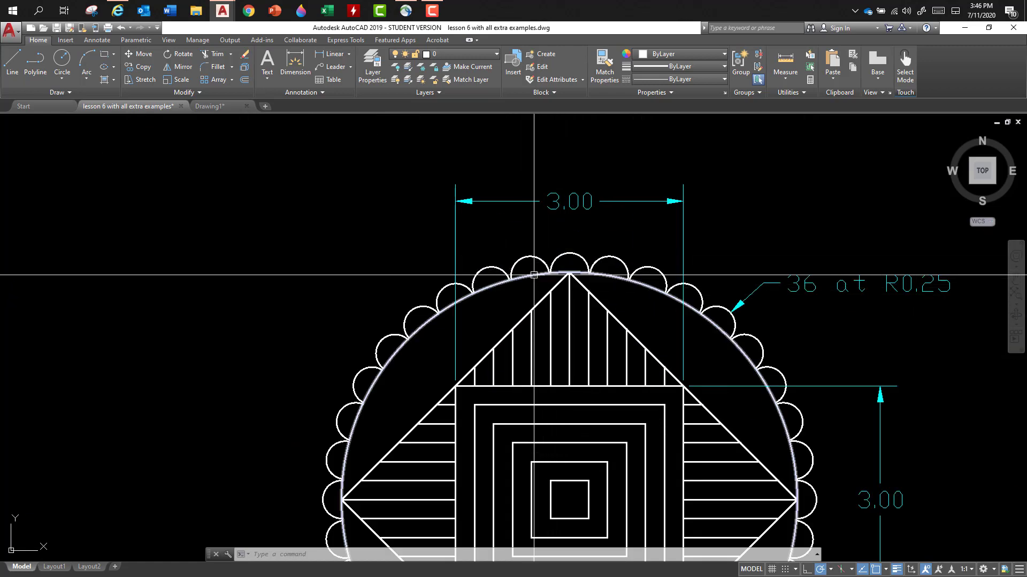
scroll(533, 286, "down", 2)
scroll(532, 286, "down", 2)
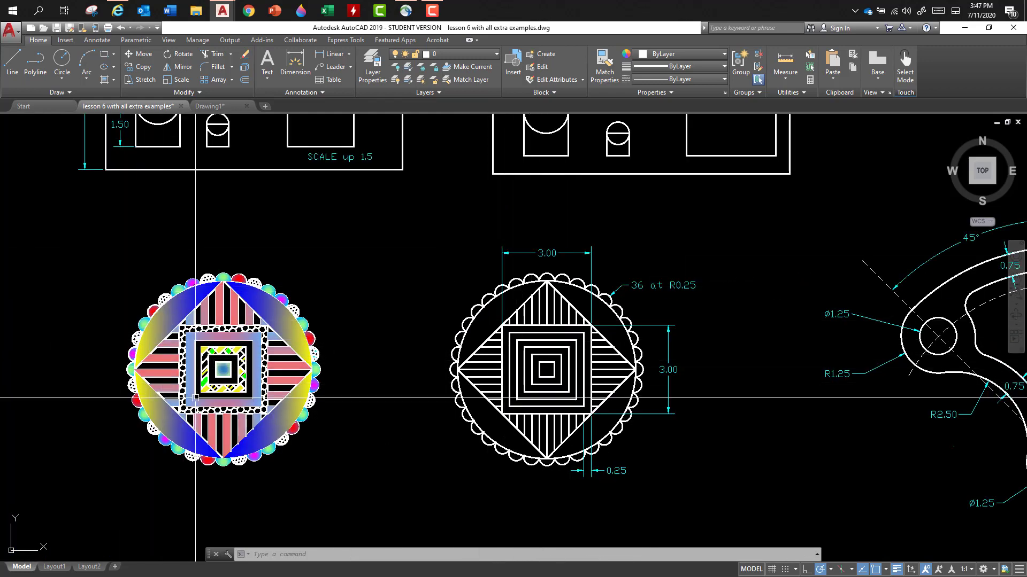
scroll(206, 402, "up", 6)
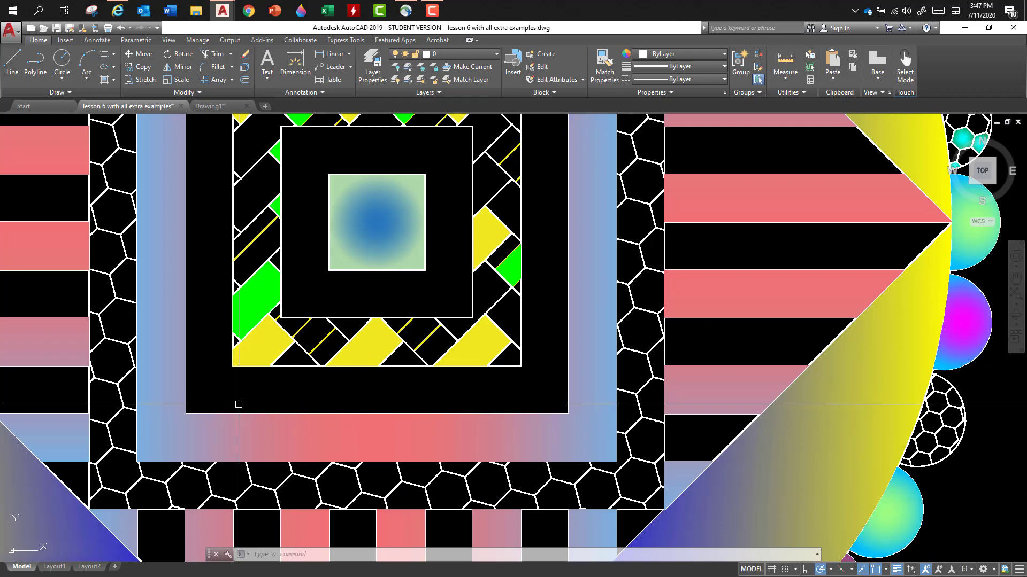
- Examine the hatched and dimensioned versions of the scalloped circle pattern and the dimensioned three-hole curved bracket beside them
scroll(244, 412, "down", 3)
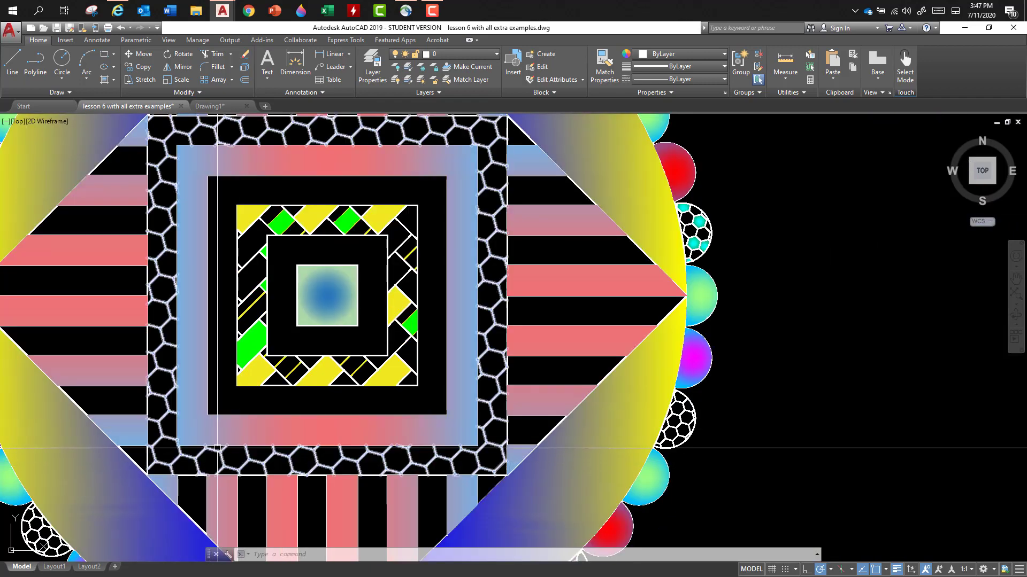
scroll(218, 446, "down", 1)
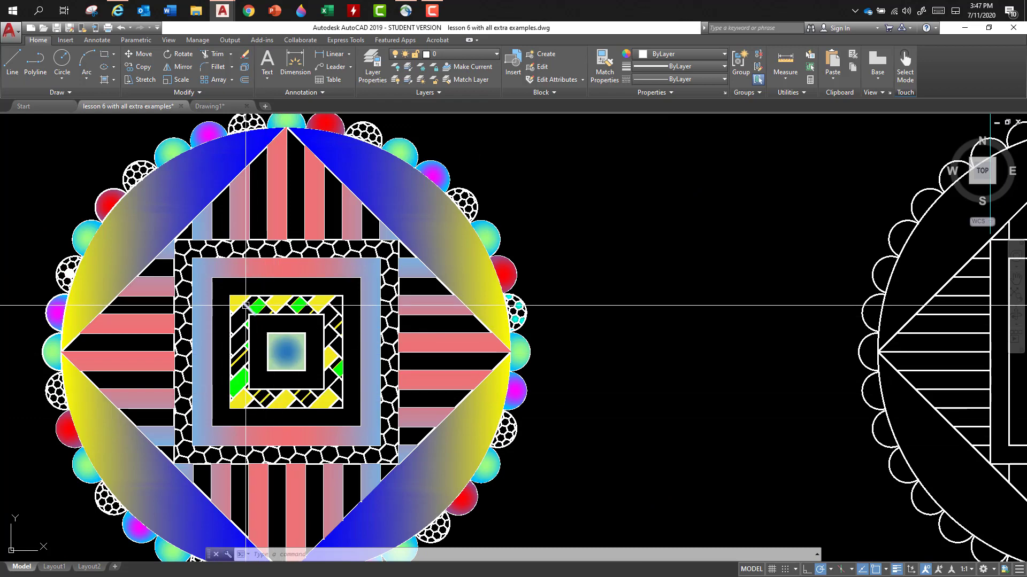
scroll(452, 432, "down", 5)
mouse_move(737, 437)
middle_mouse_down()
mouse_move(549, 367)
mouse_move(401, 287)
middle_mouse_up()
scroll(401, 288, "down", 3)
scroll(408, 291, "up", 3)
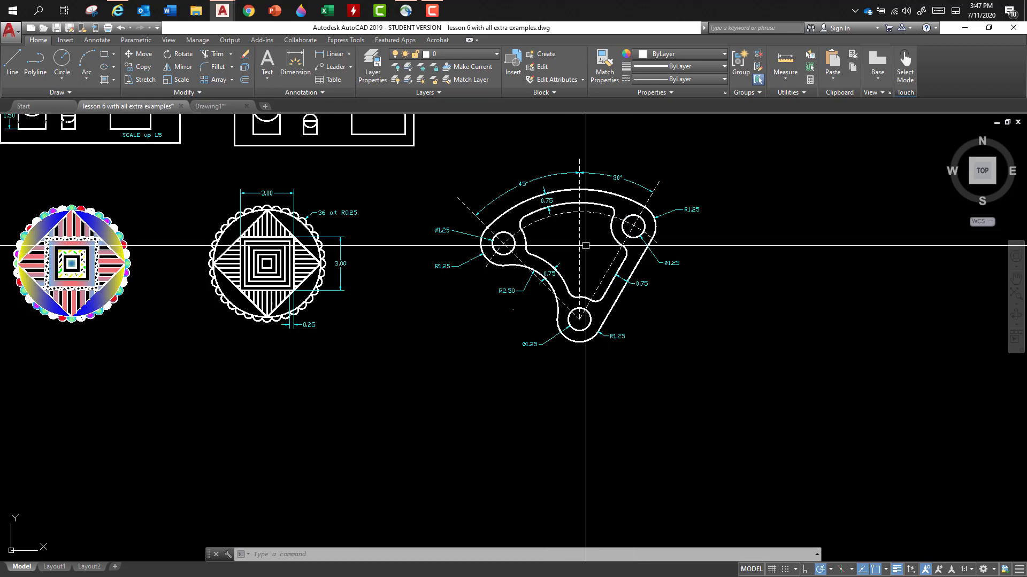
scroll(585, 246, "down", 10)
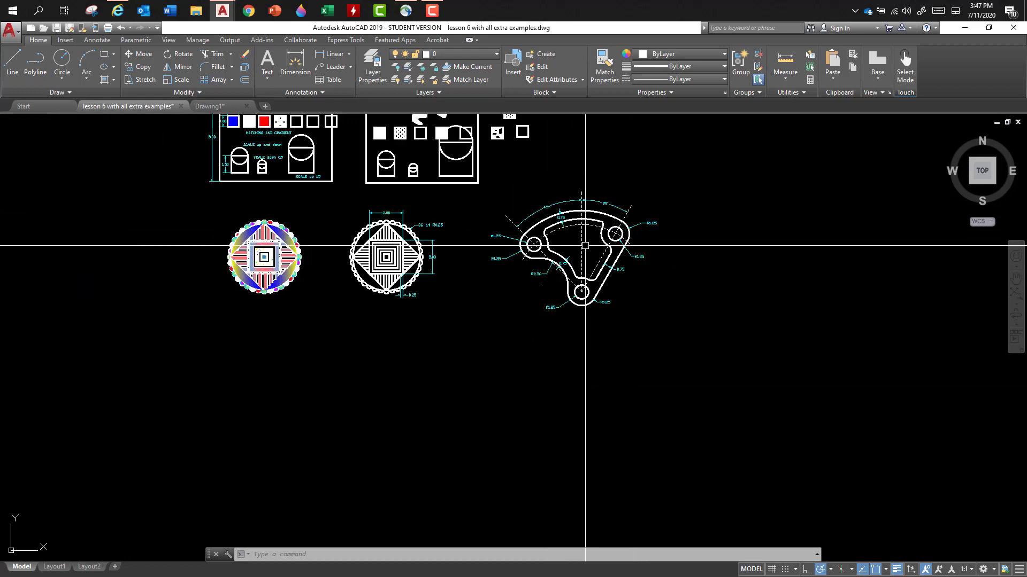
scroll(585, 246, "down", 4)
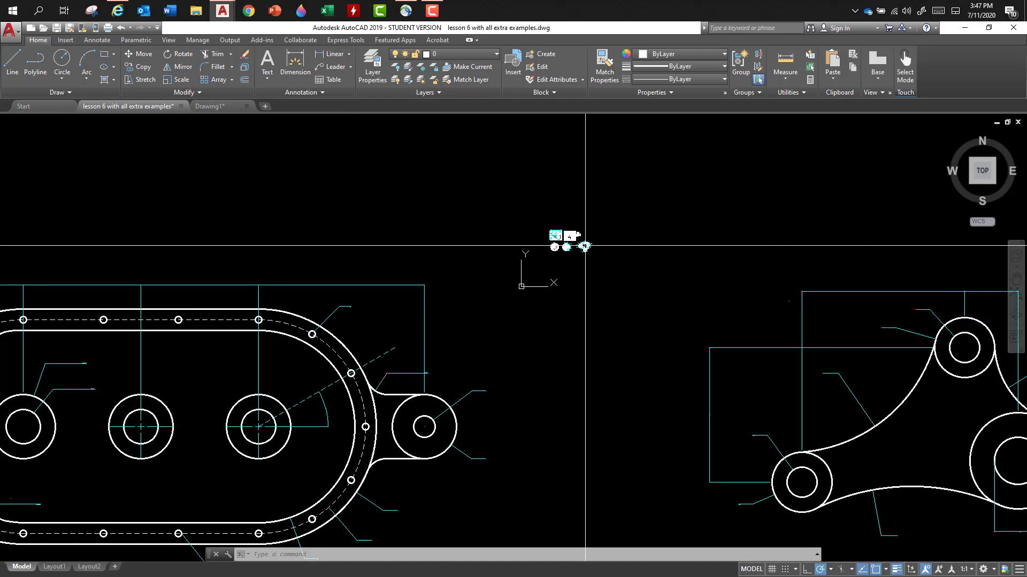
- Examine the rounded plate with its bolt circles, dimensions and notes, and the three-boss link with the keyway beside it
scroll(458, 345, "up", 5)
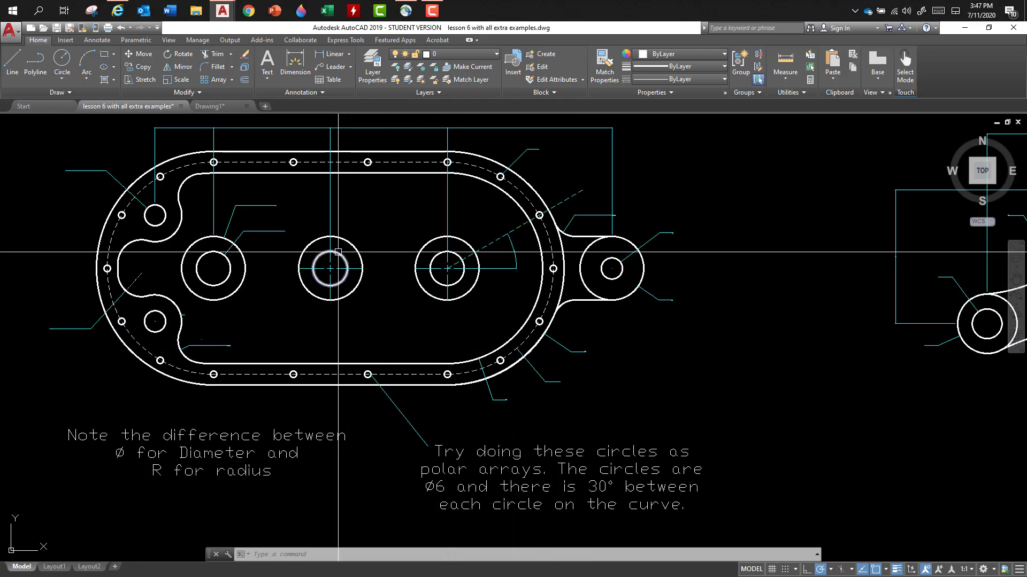
scroll(287, 127, "up", 4)
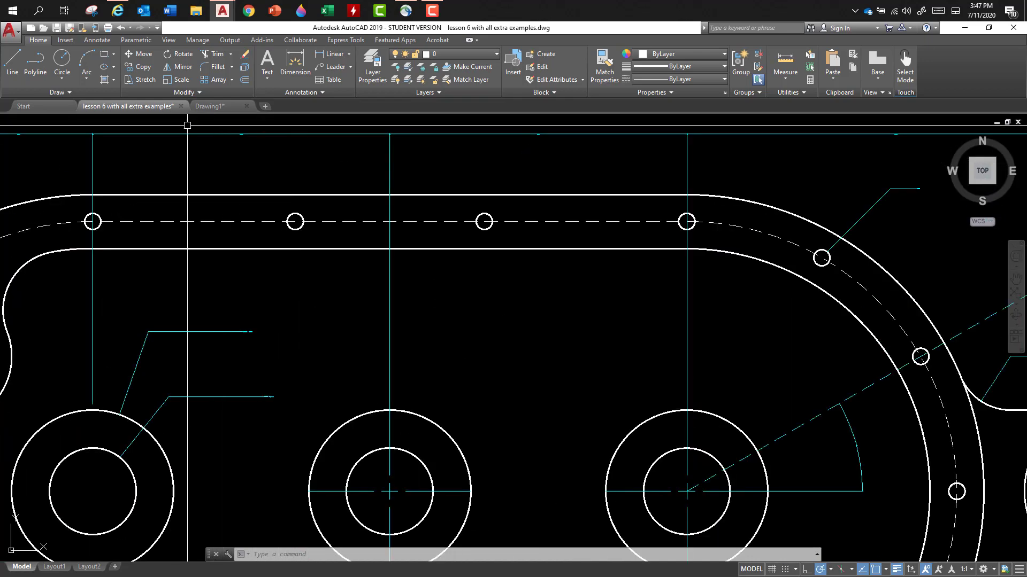
scroll(230, 127, "up", 5)
scroll(238, 182, "down", 4)
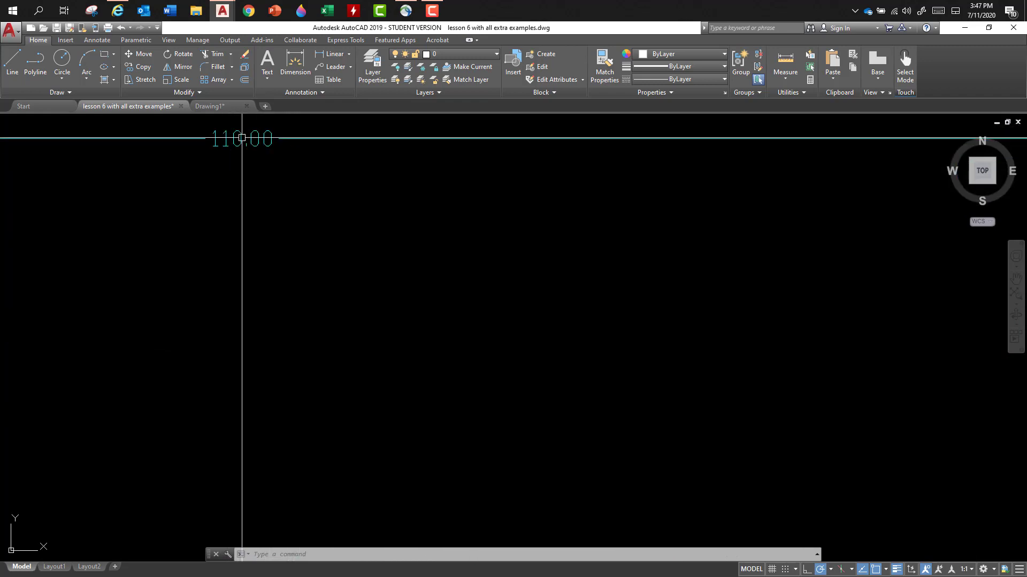
scroll(238, 182, "down", 4)
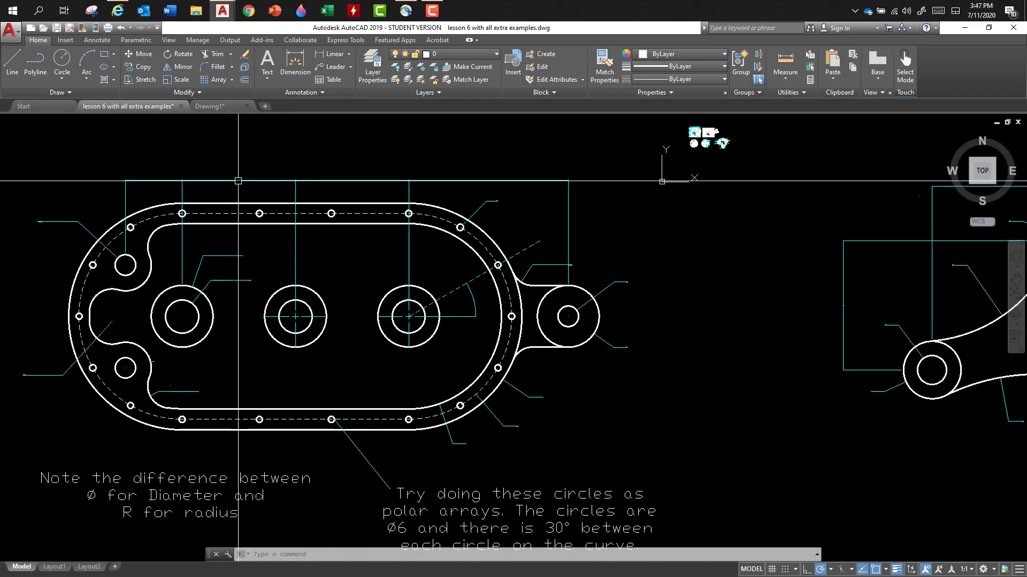
scroll(235, 182, "down", 2)
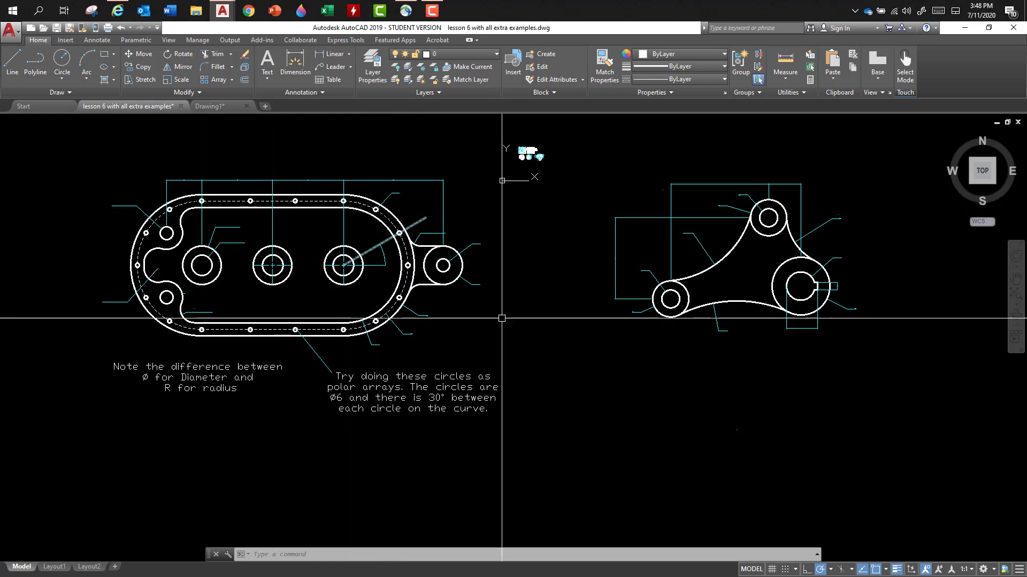
scroll(774, 250, "up", 4)
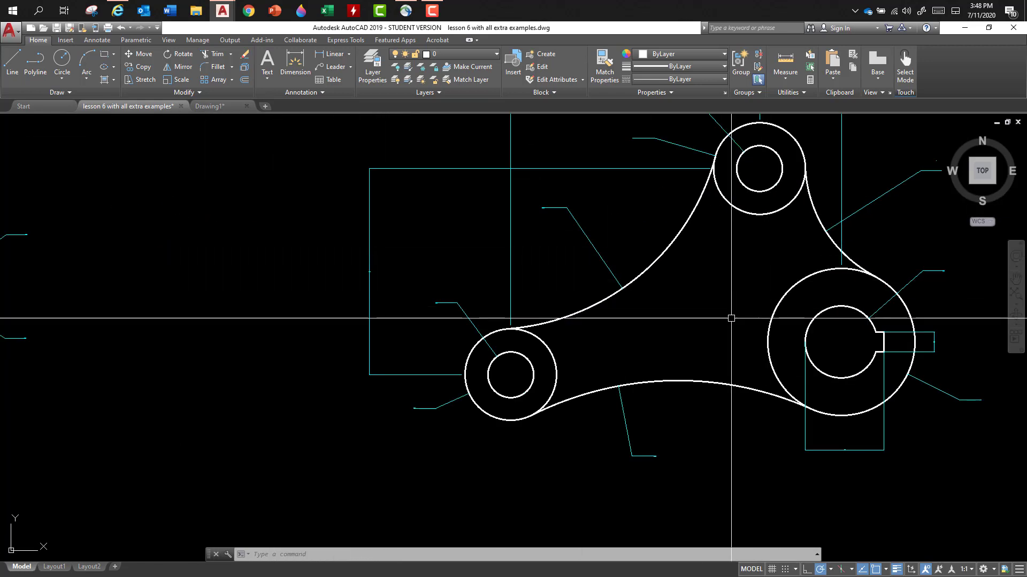
scroll(725, 312, "down", 4)
scroll(725, 311, "down", 4)
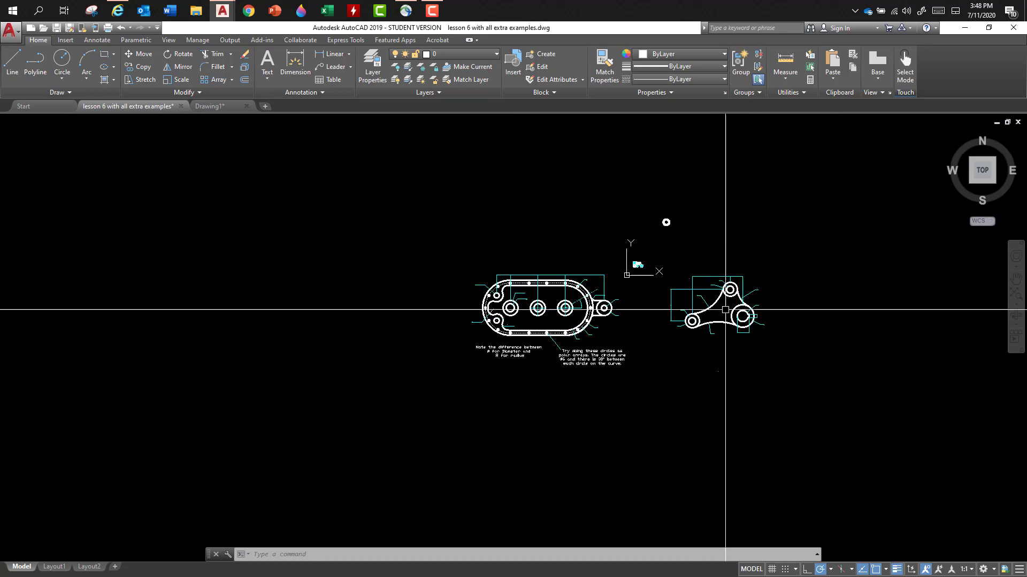